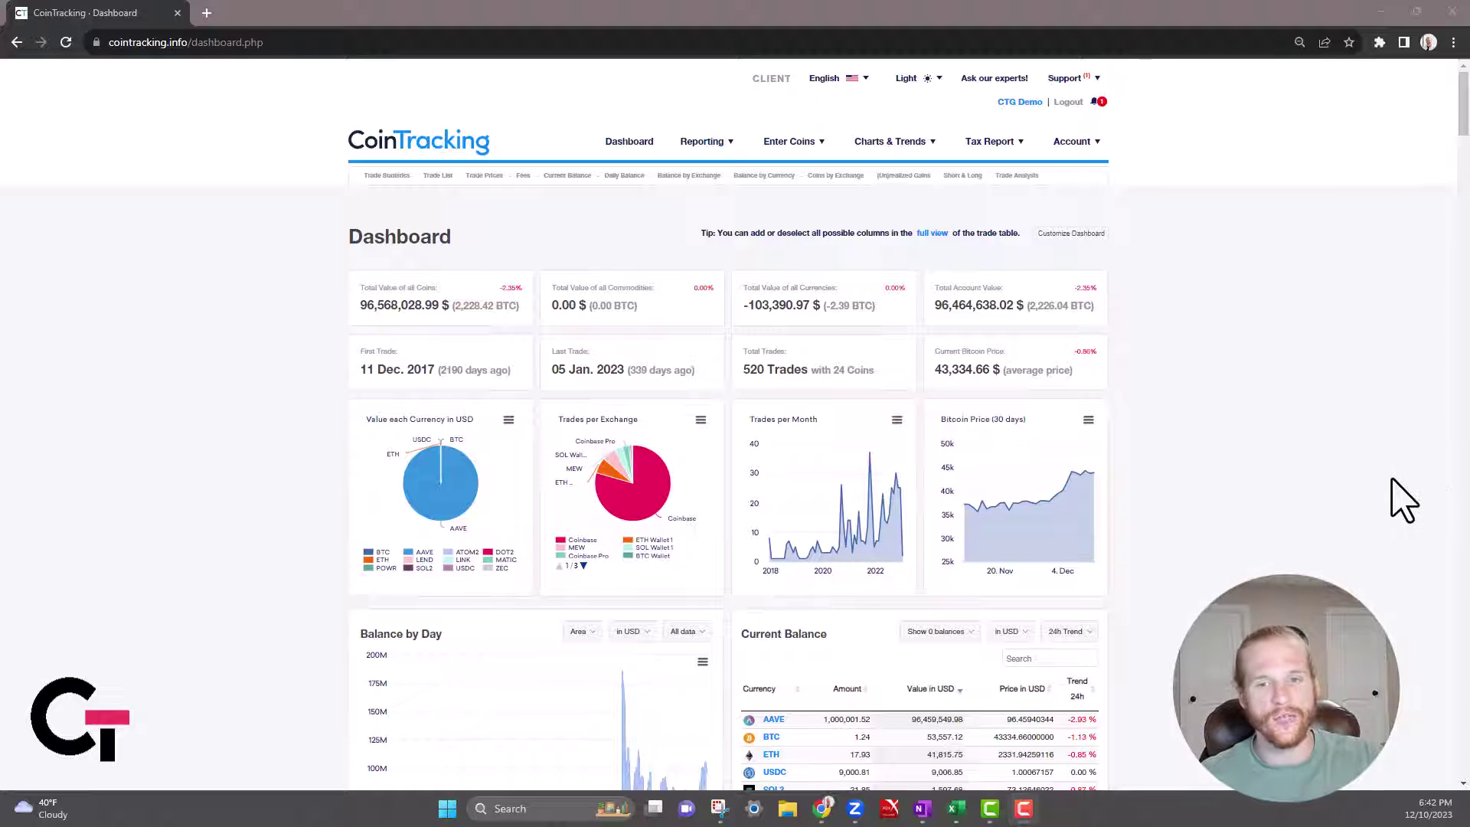
Review the dashboard's Current Balance table, highlighting the BTC amount.
{"action": "scroll", "coordinate": [1225, 506], "scroll_direction": "down", "scroll_amount": 3}
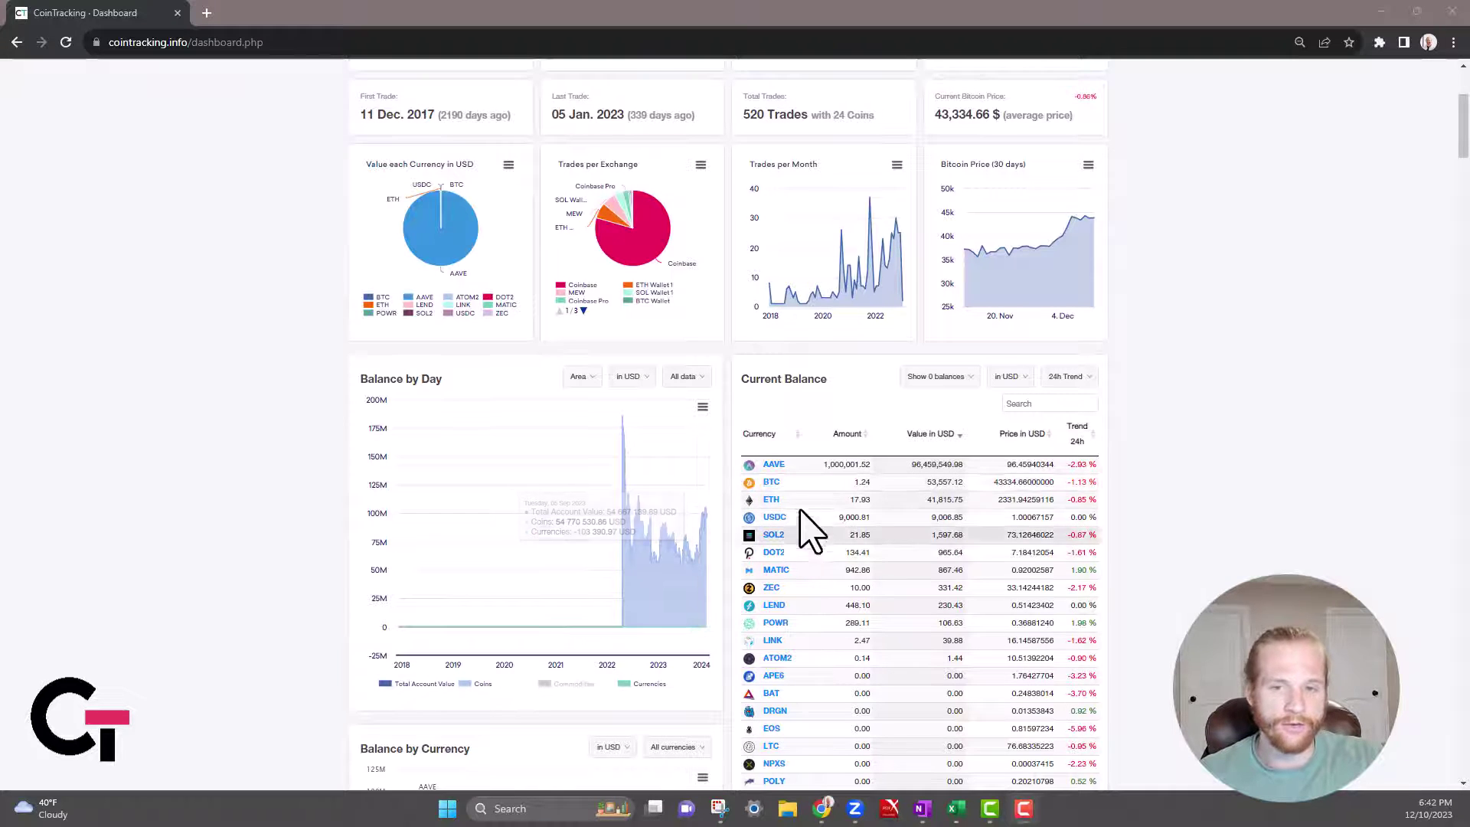
{"action": "double_click", "coordinate": [862, 481]}
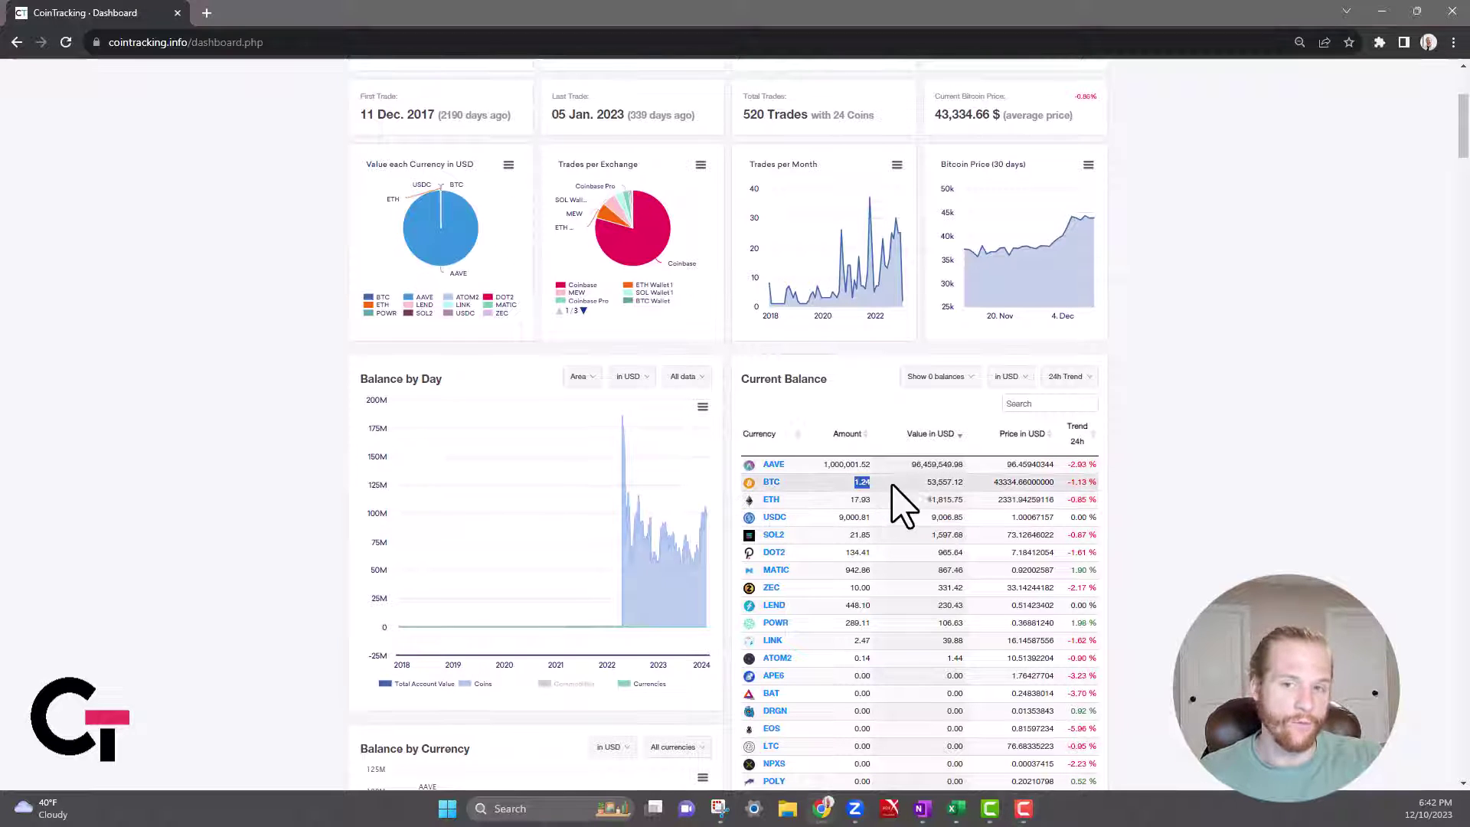
{"action": "left_click", "coordinate": [1157, 459]}
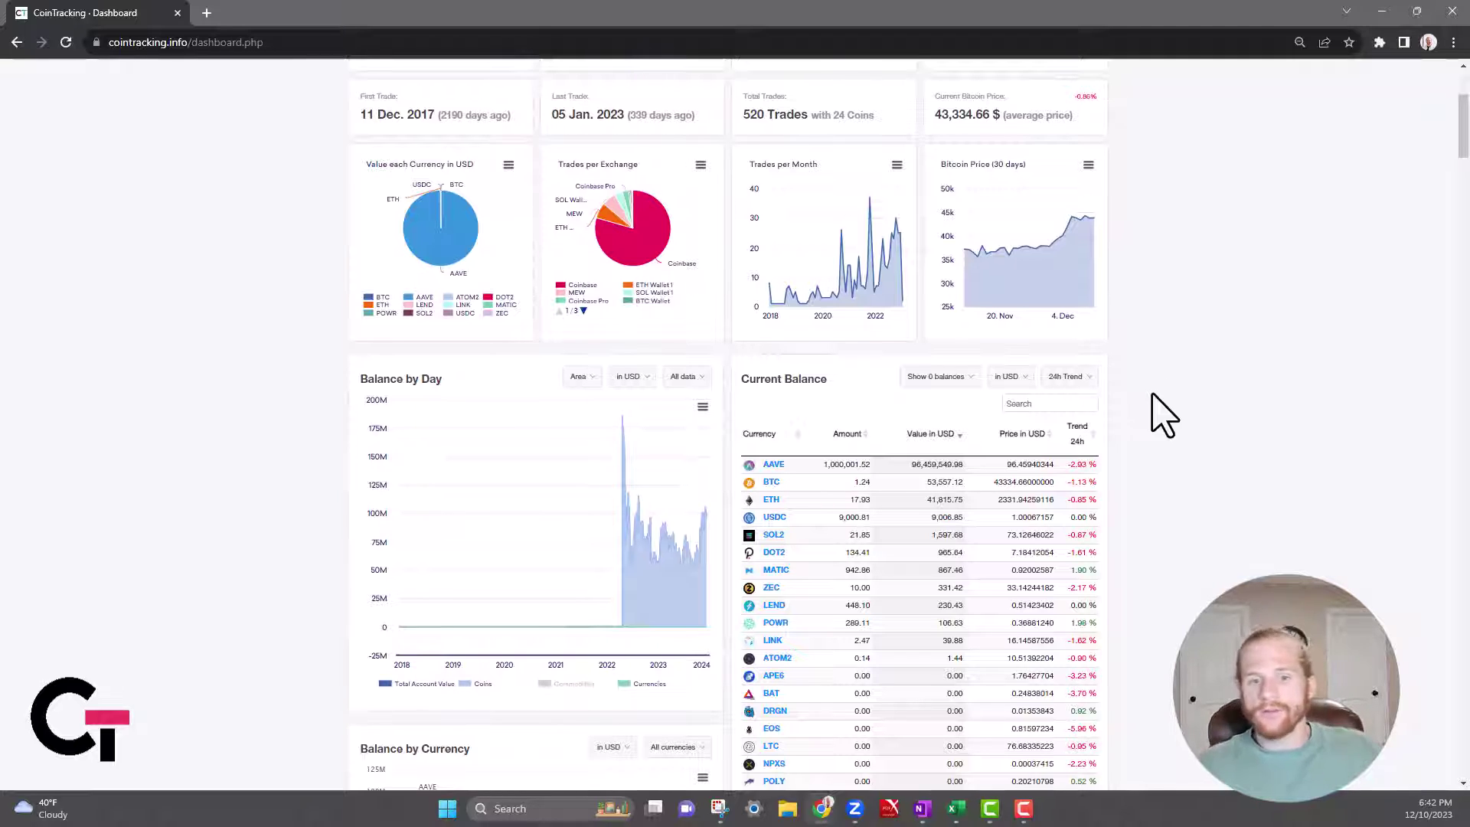
Enlarge the page display, open the Trade List report and switch it to the full view.
{"action": "scroll", "coordinate": [1159, 421], "scroll_direction": "up", "scroll_amount": 3}
{"action": "mouse_move", "coordinate": [704, 147]}
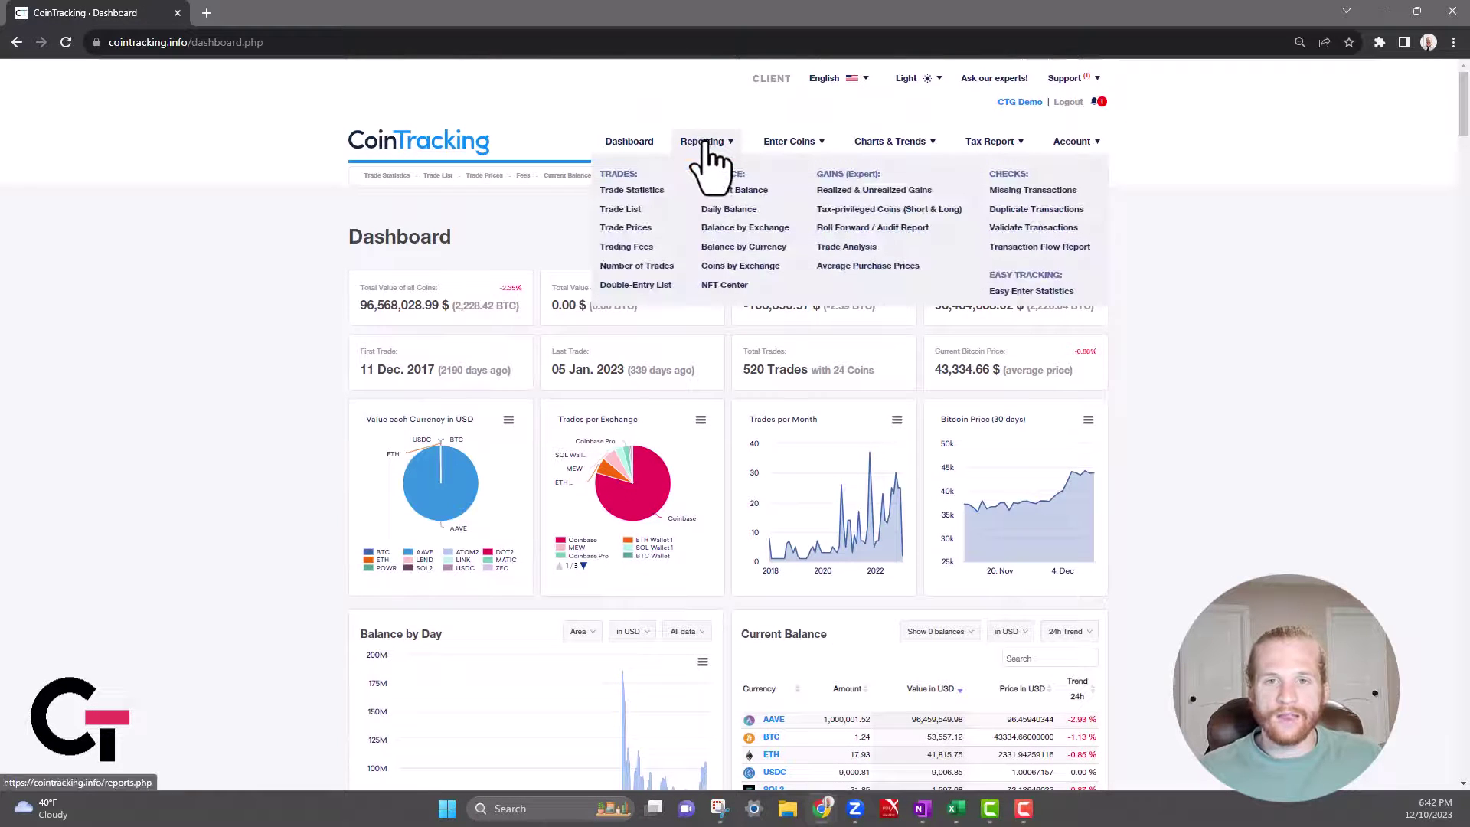
{"action": "key", "text": "ctrl+plus"}
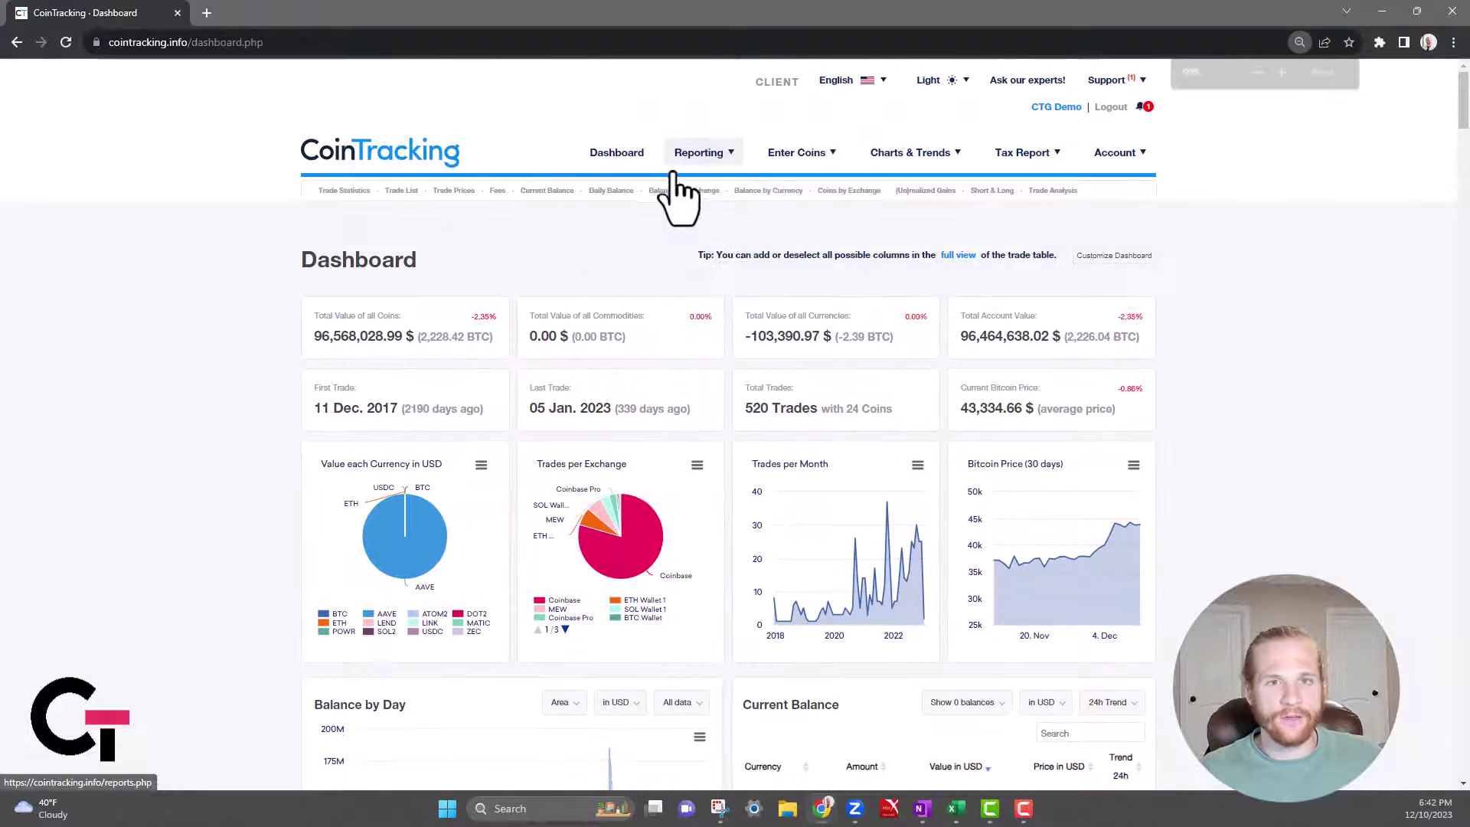
{"action": "key", "text": "ctrl+plus"}
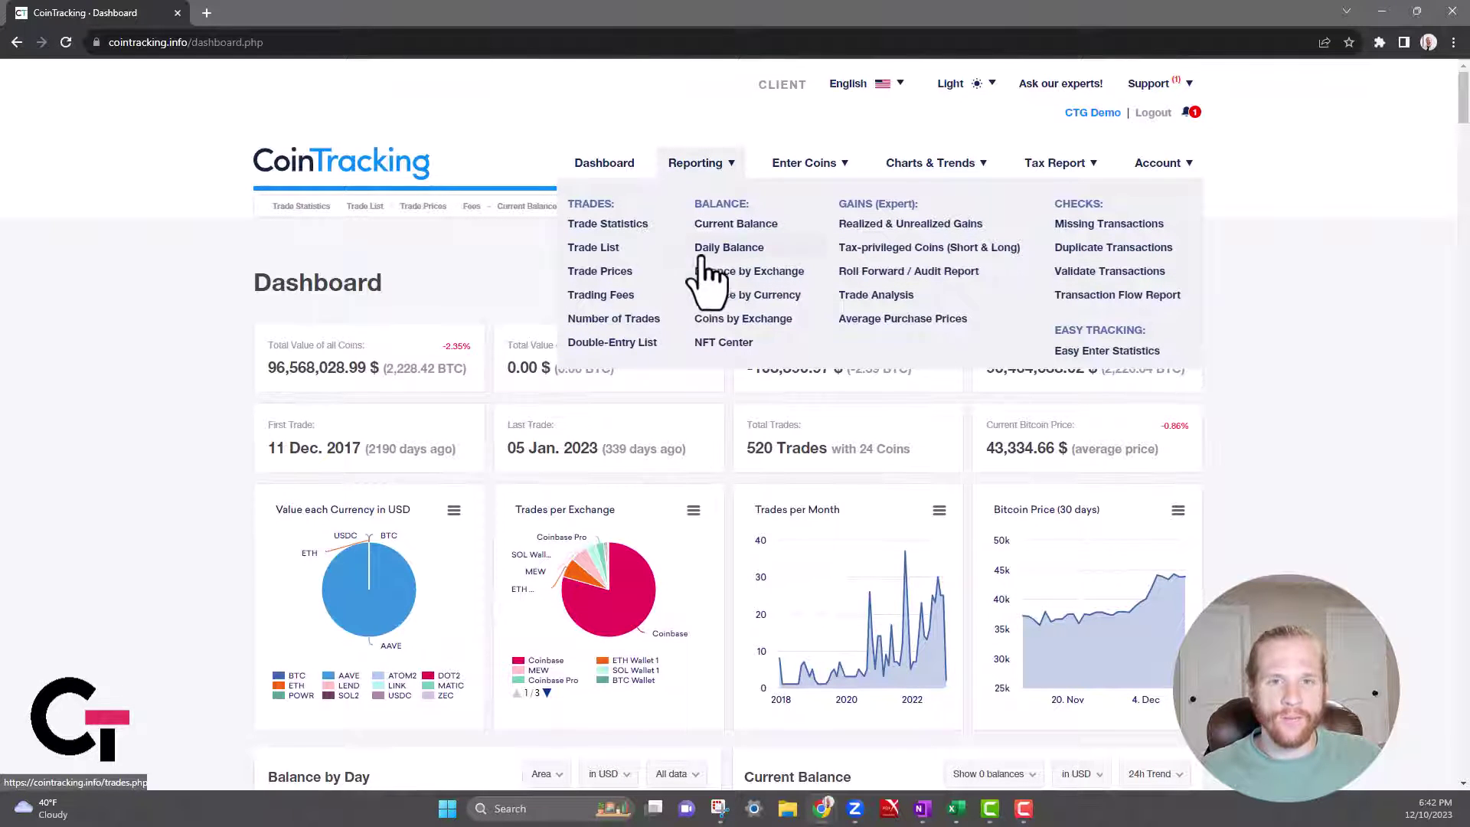
{"action": "left_click", "coordinate": [605, 247]}
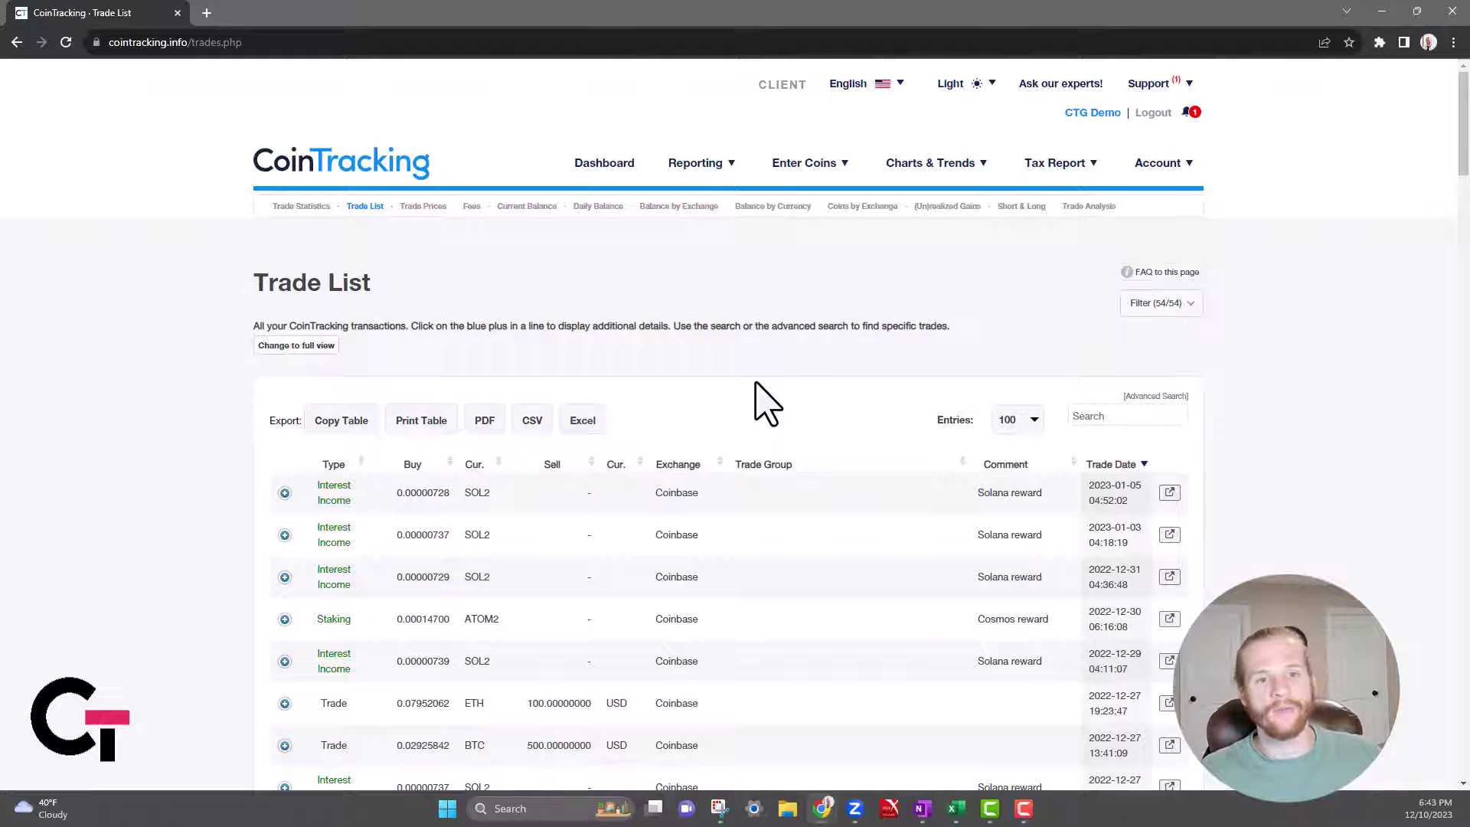
{"action": "left_click", "coordinate": [298, 348]}
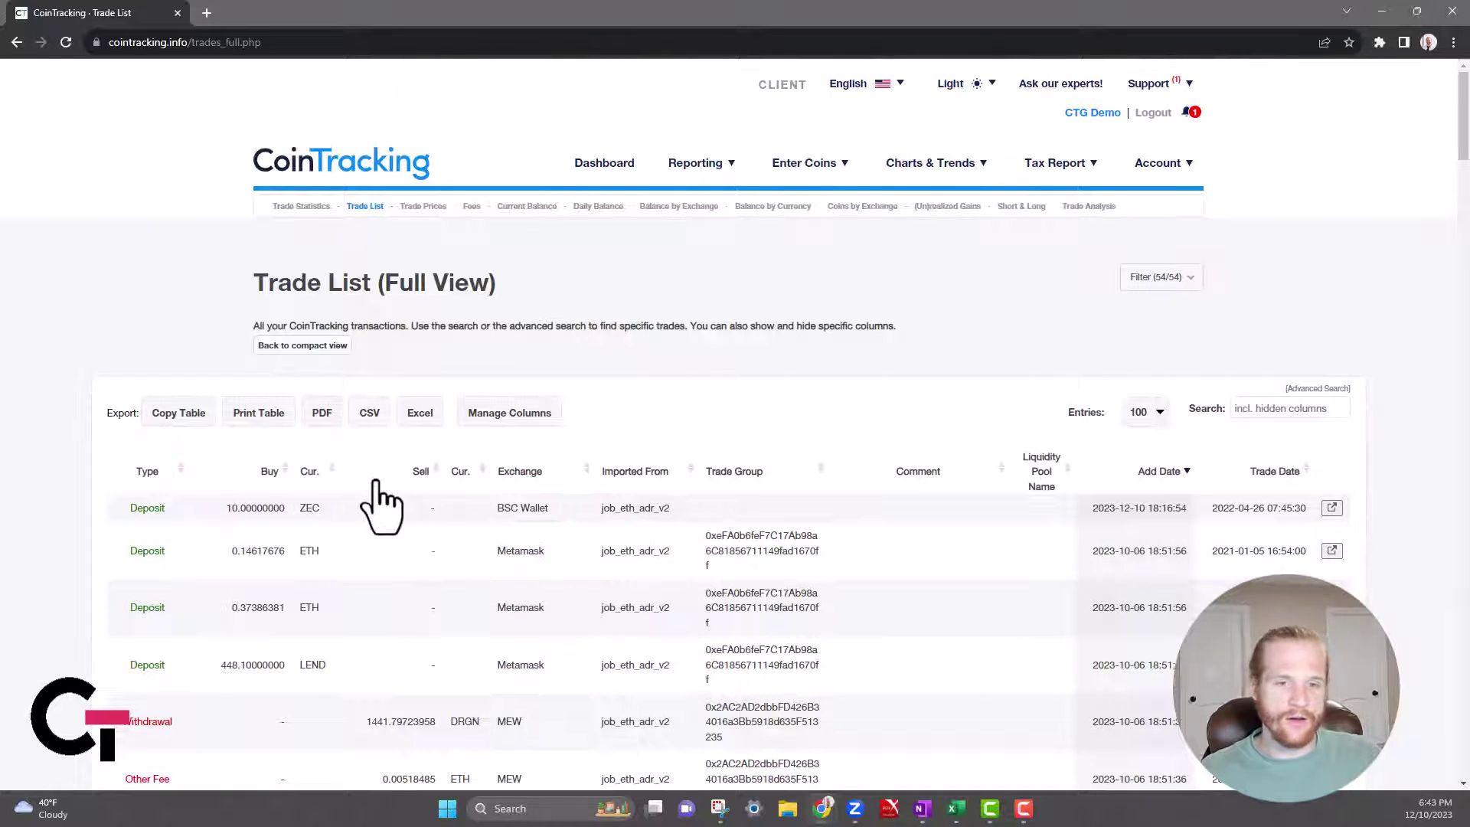
Show the Buy value in USD column in the full trade list.
{"action": "scroll", "coordinate": [380, 505], "scroll_direction": "down", "scroll_amount": 2}
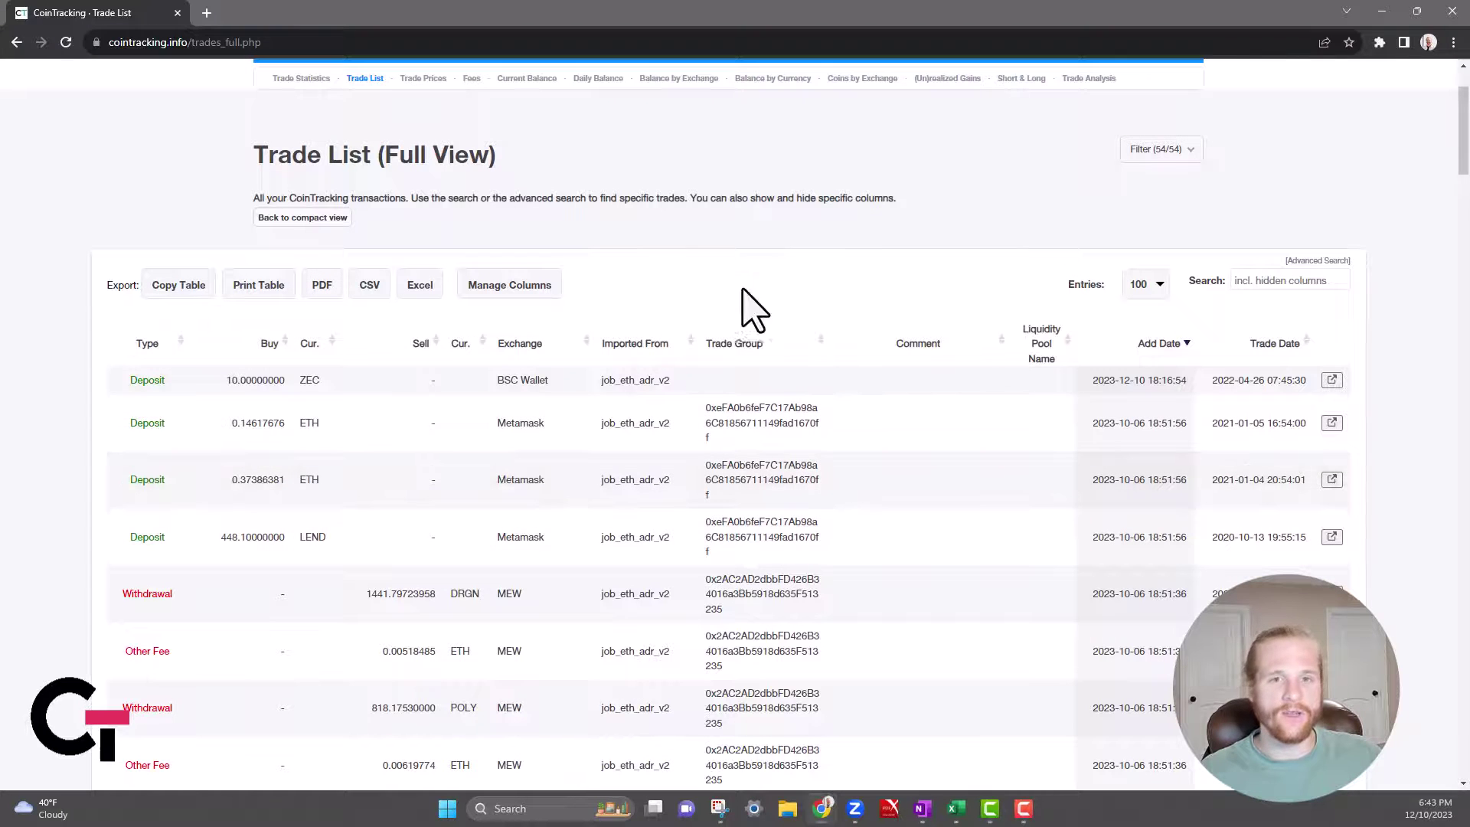
{"action": "left_click", "coordinate": [535, 285]}
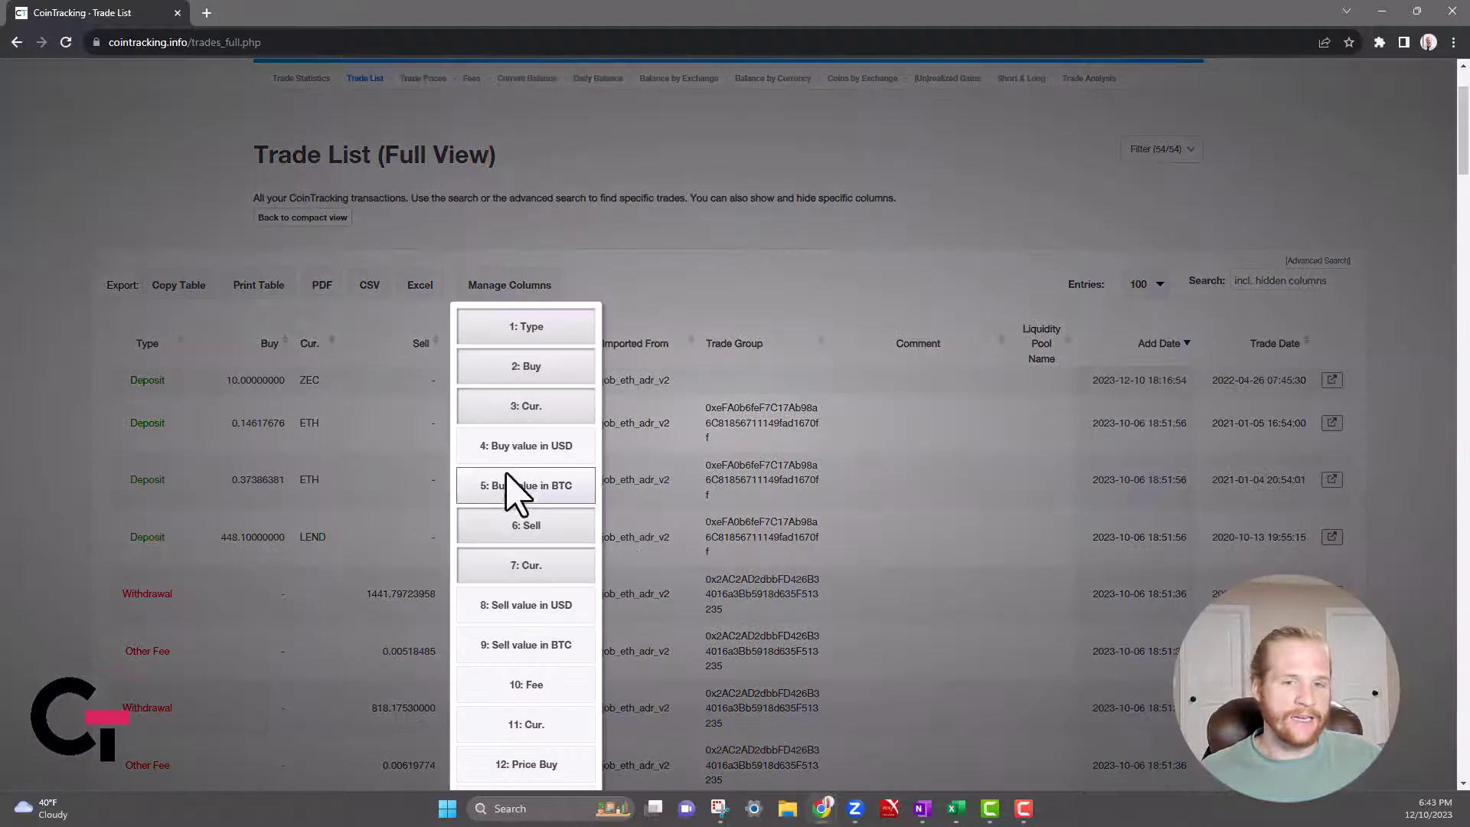
{"action": "left_click", "coordinate": [529, 450]}
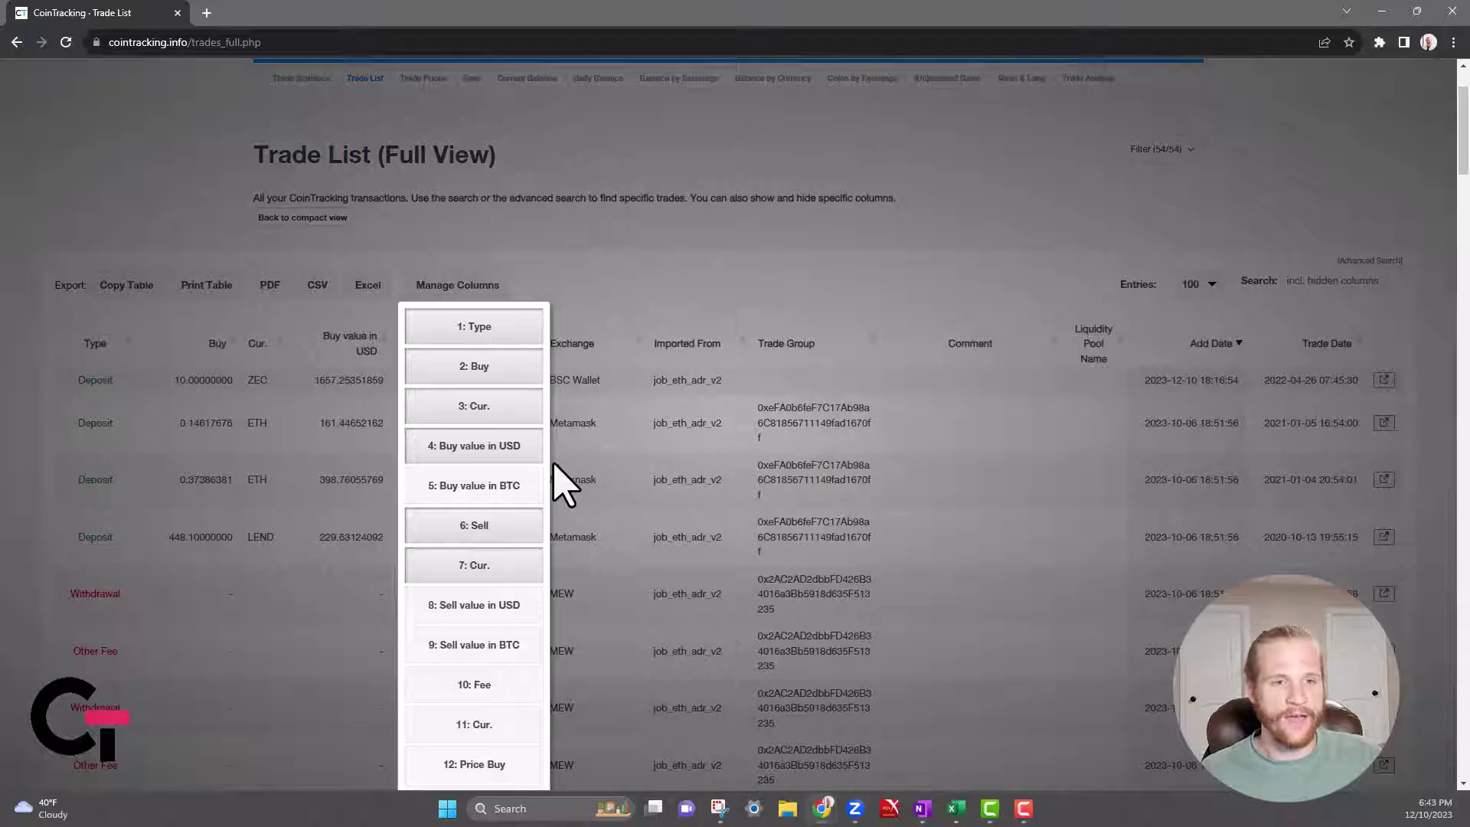
{"action": "left_click", "coordinate": [689, 471]}
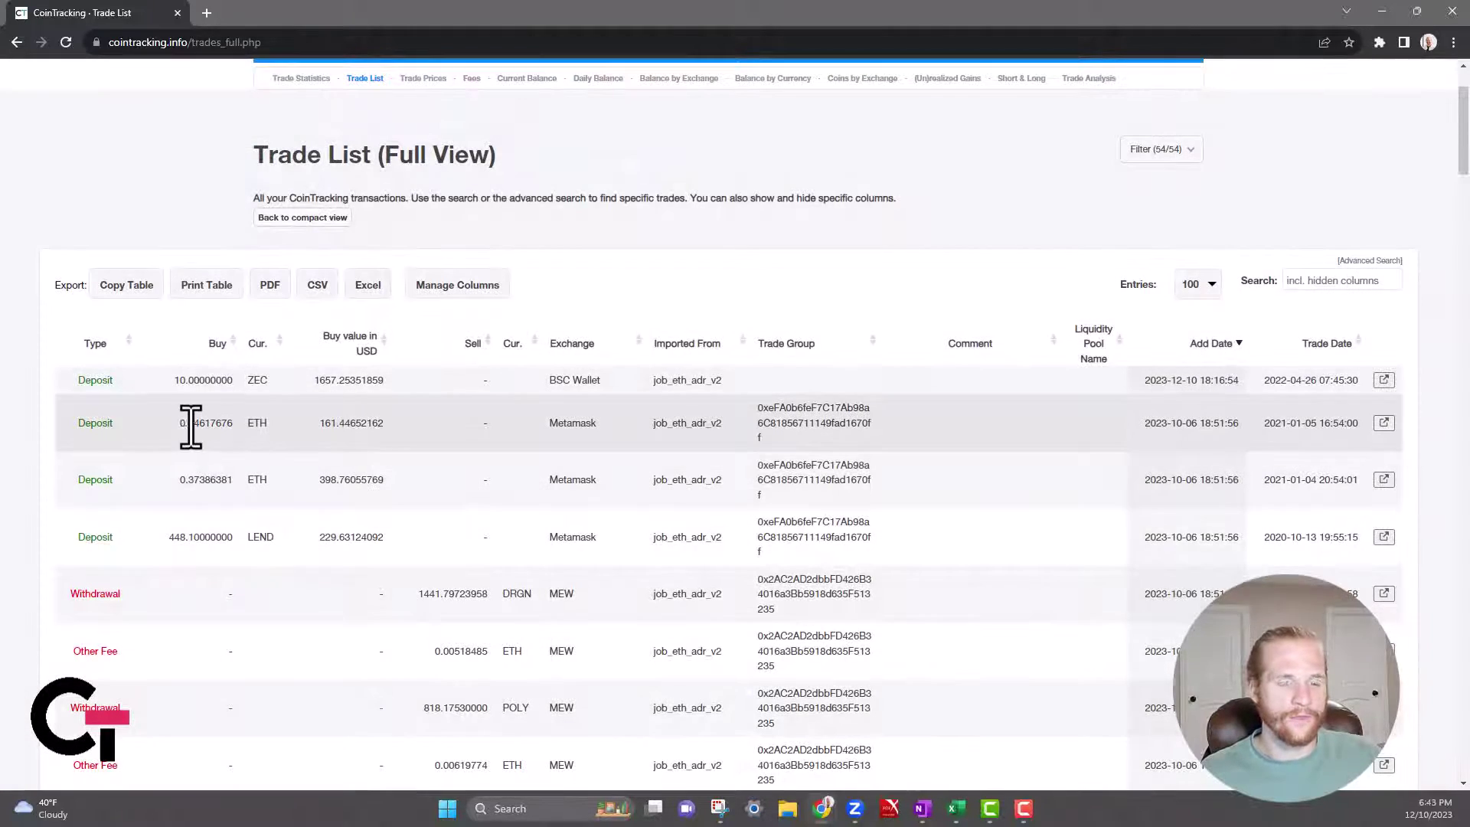
Show the Trade ID column in the trade list and highlight the transaction hash of the 0.37386381 ETH Metamask deposit.
{"action": "left_click", "coordinate": [437, 290]}
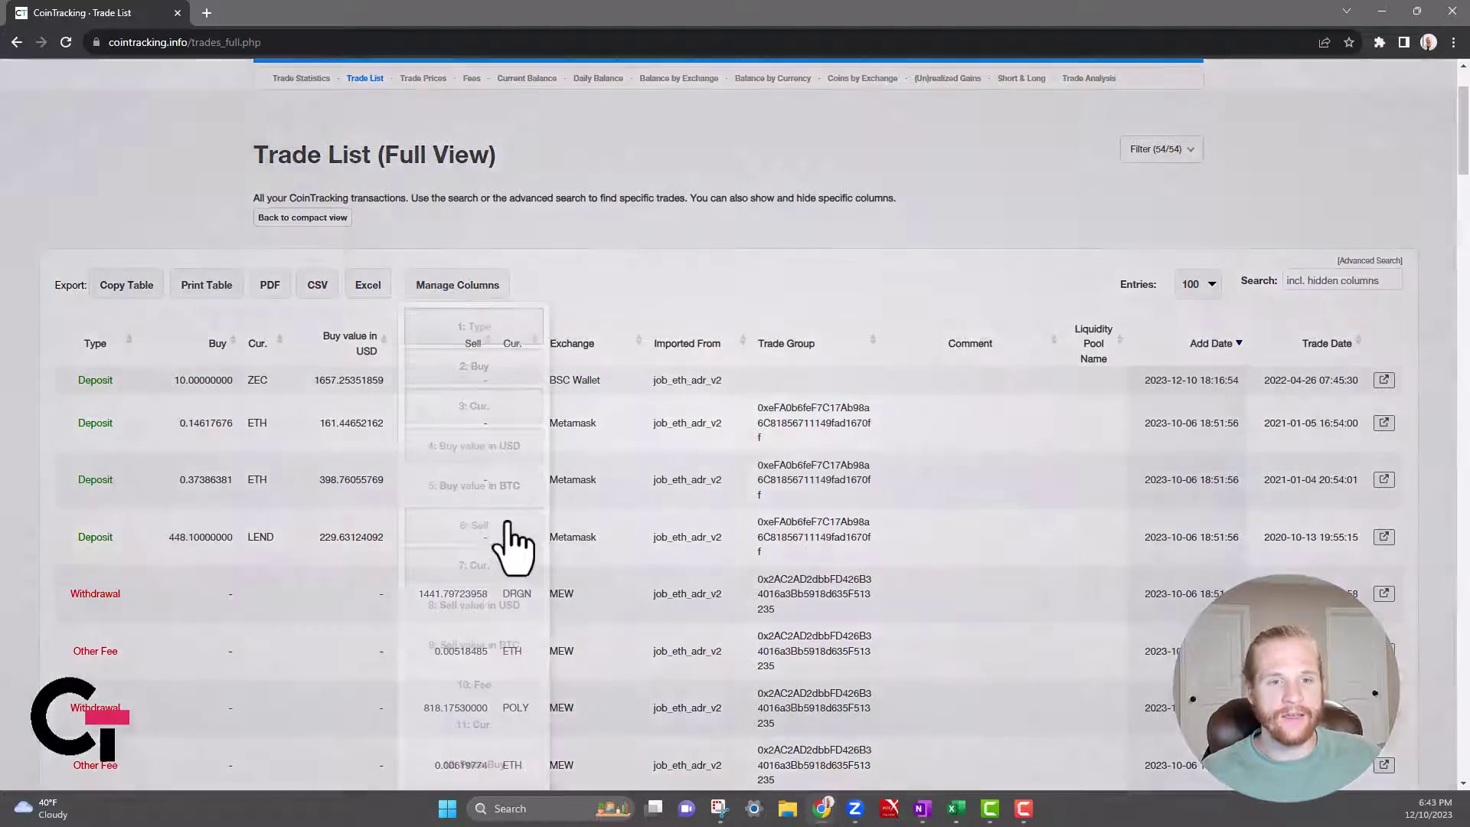
{"action": "scroll", "coordinate": [529, 536], "scroll_direction": "down", "scroll_amount": 3}
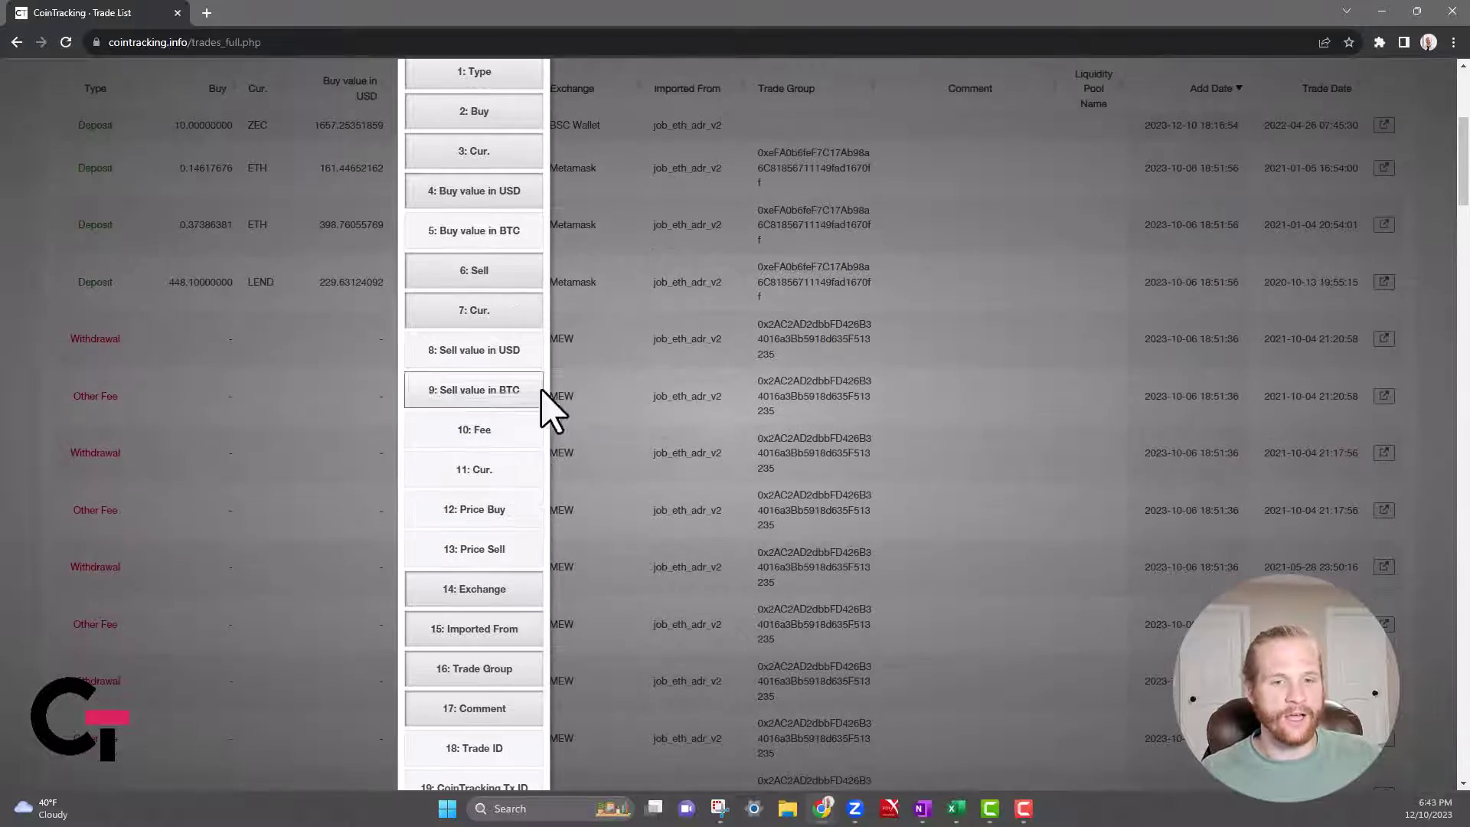
{"action": "scroll", "coordinate": [559, 605], "scroll_direction": "down", "scroll_amount": 2}
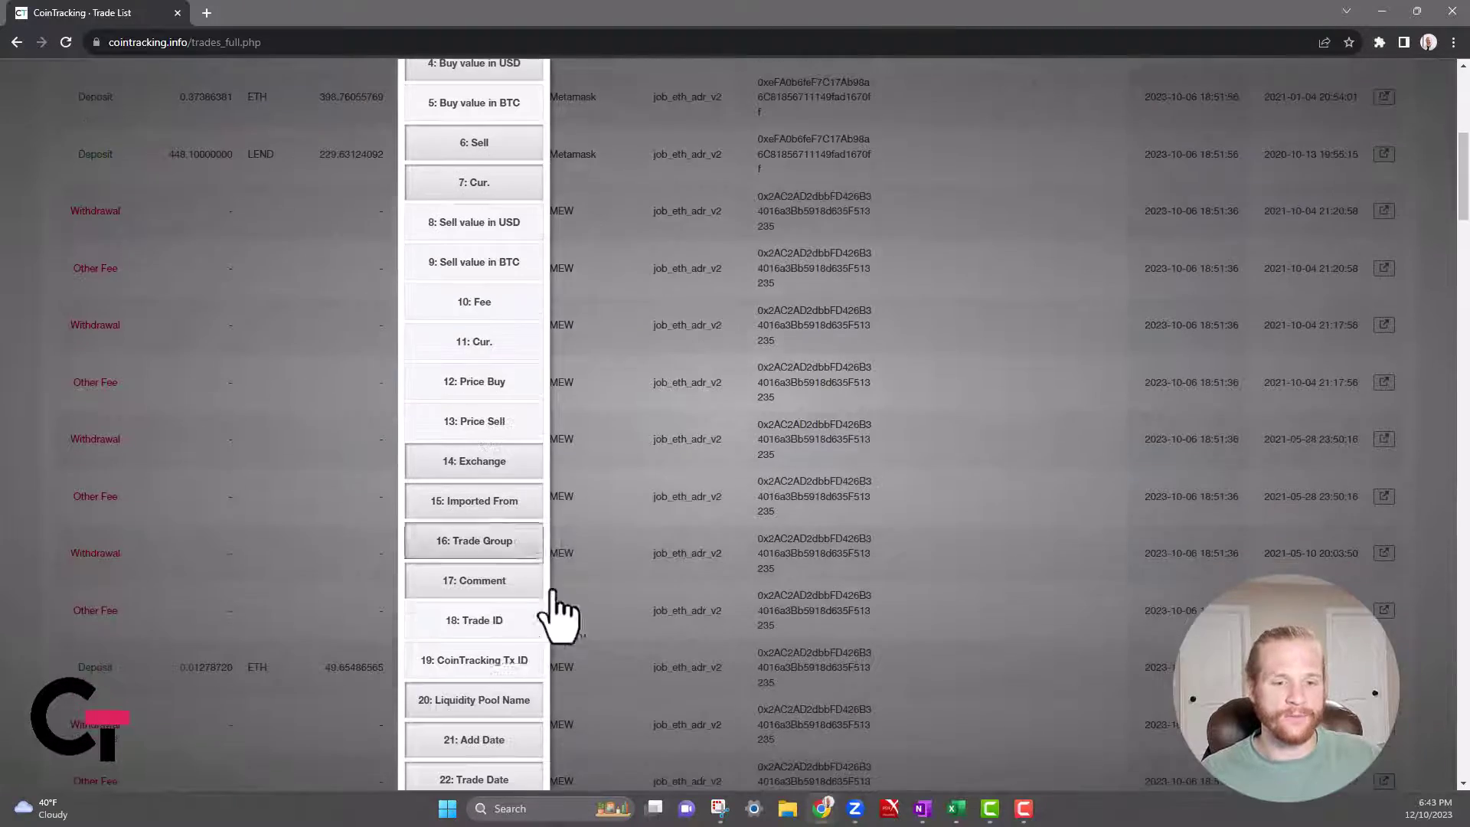
{"action": "left_click", "coordinate": [490, 635]}
{"action": "left_click", "coordinate": [715, 515]}
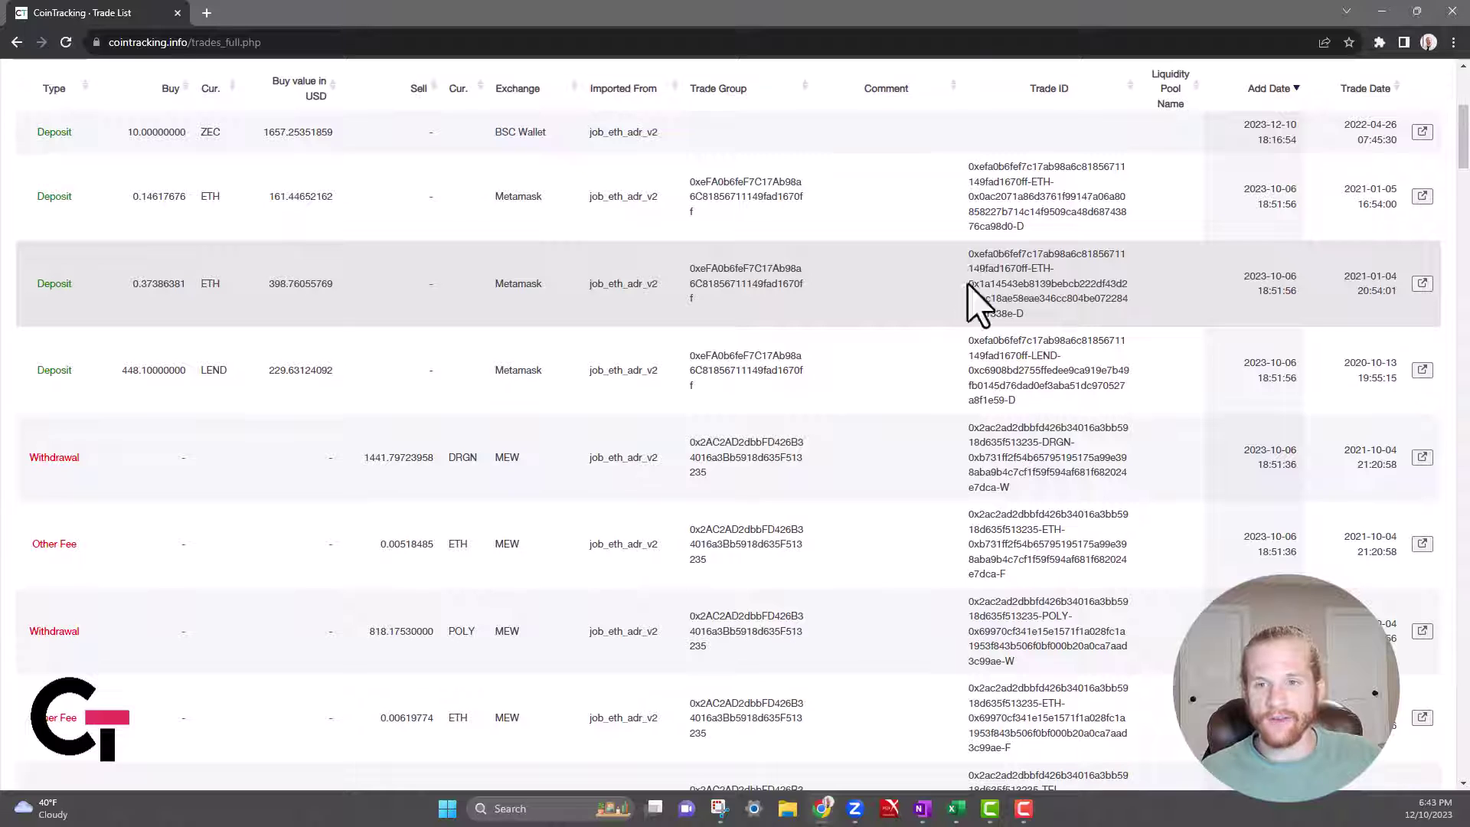
{"action": "left_click_drag", "start_coordinate": [968, 285], "coordinate": [1015, 314]}
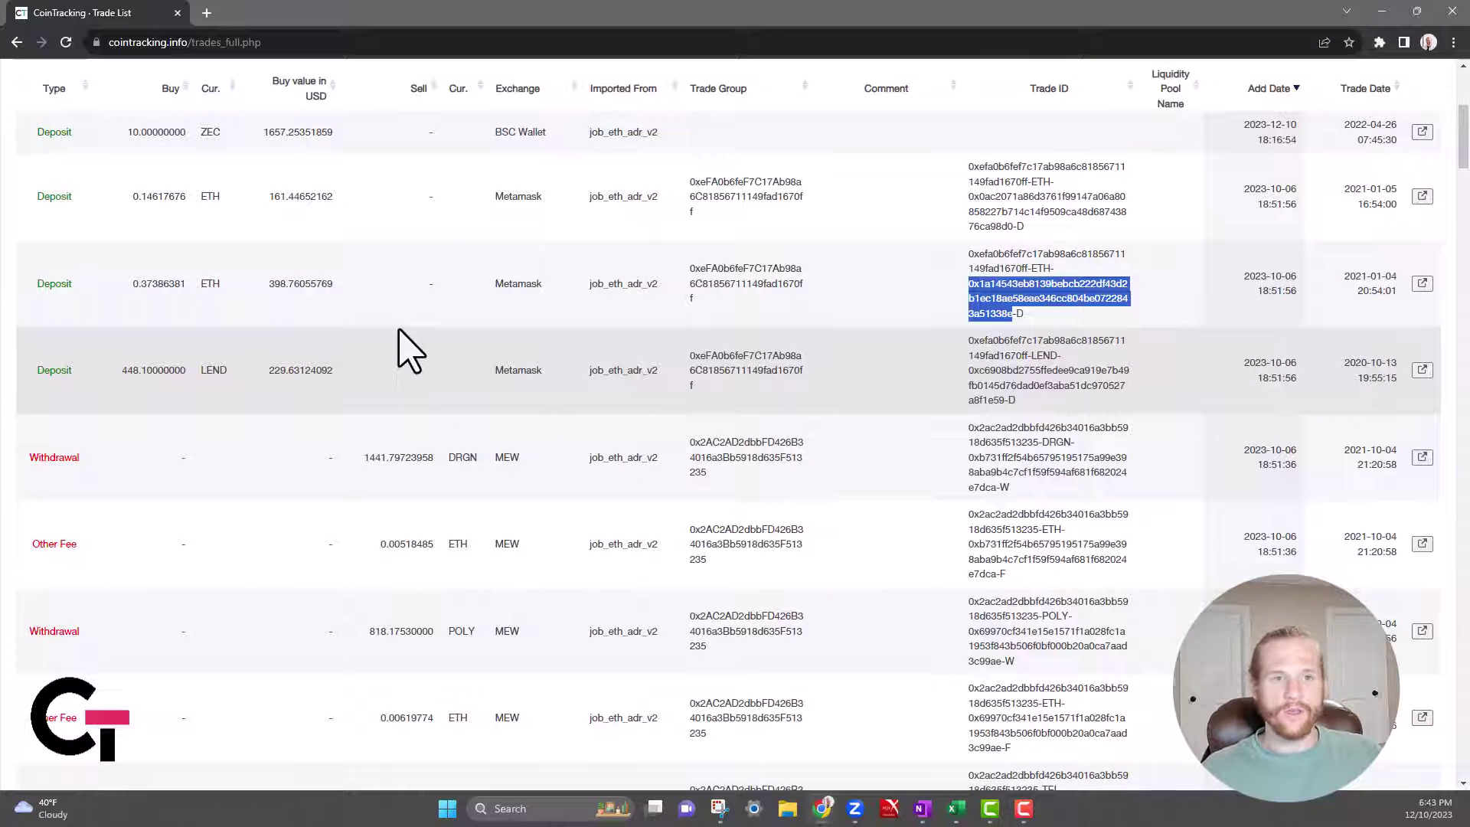
Open the Balance by Exchange report and highlight the BTC amount in the Coinbase balance.
{"action": "scroll", "coordinate": [407, 351], "scroll_direction": "up", "scroll_amount": 3}
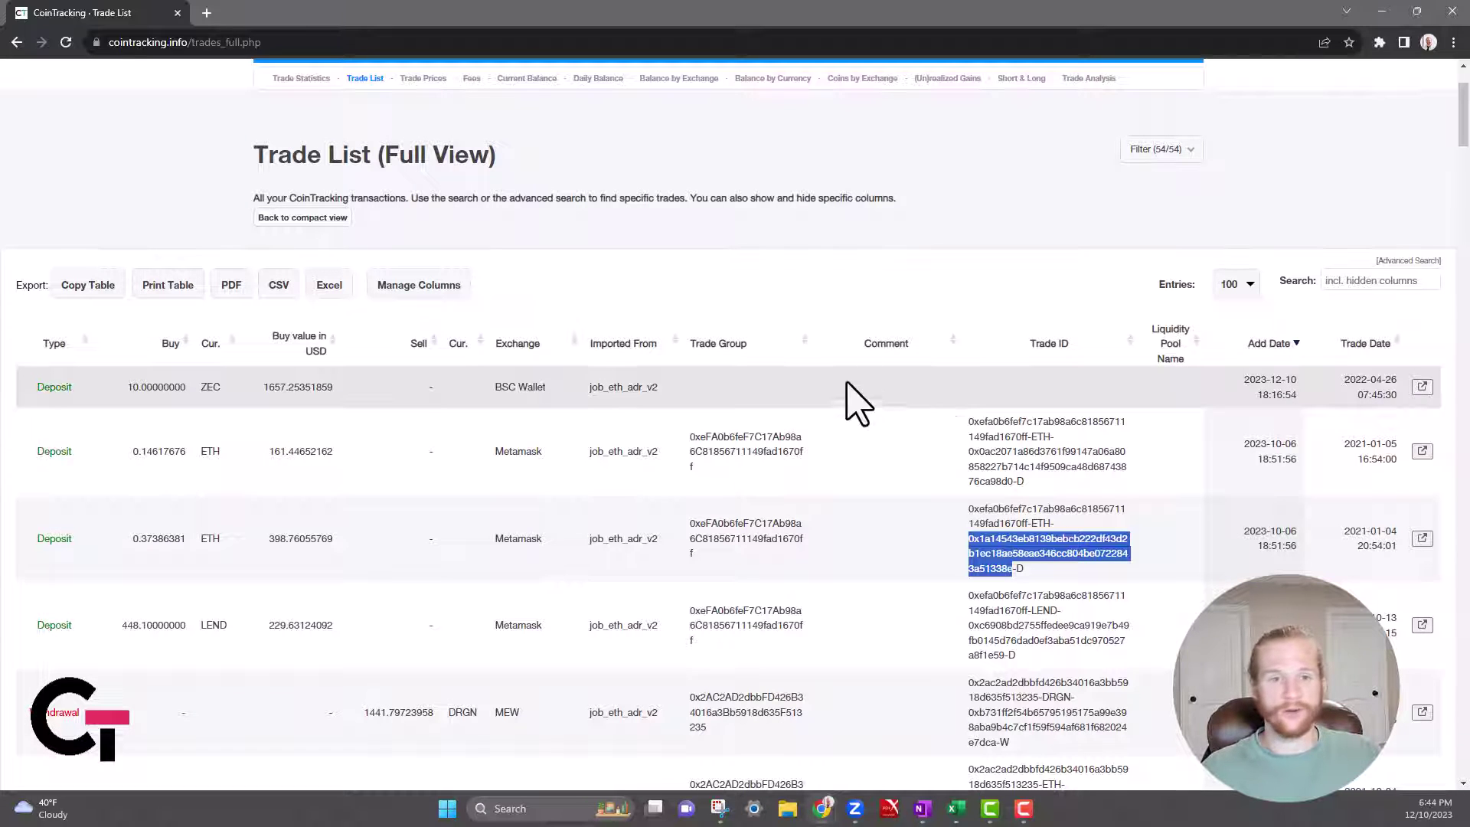
{"action": "scroll", "coordinate": [820, 360], "scroll_direction": "up", "scroll_amount": 2}
{"action": "mouse_move", "coordinate": [728, 170]}
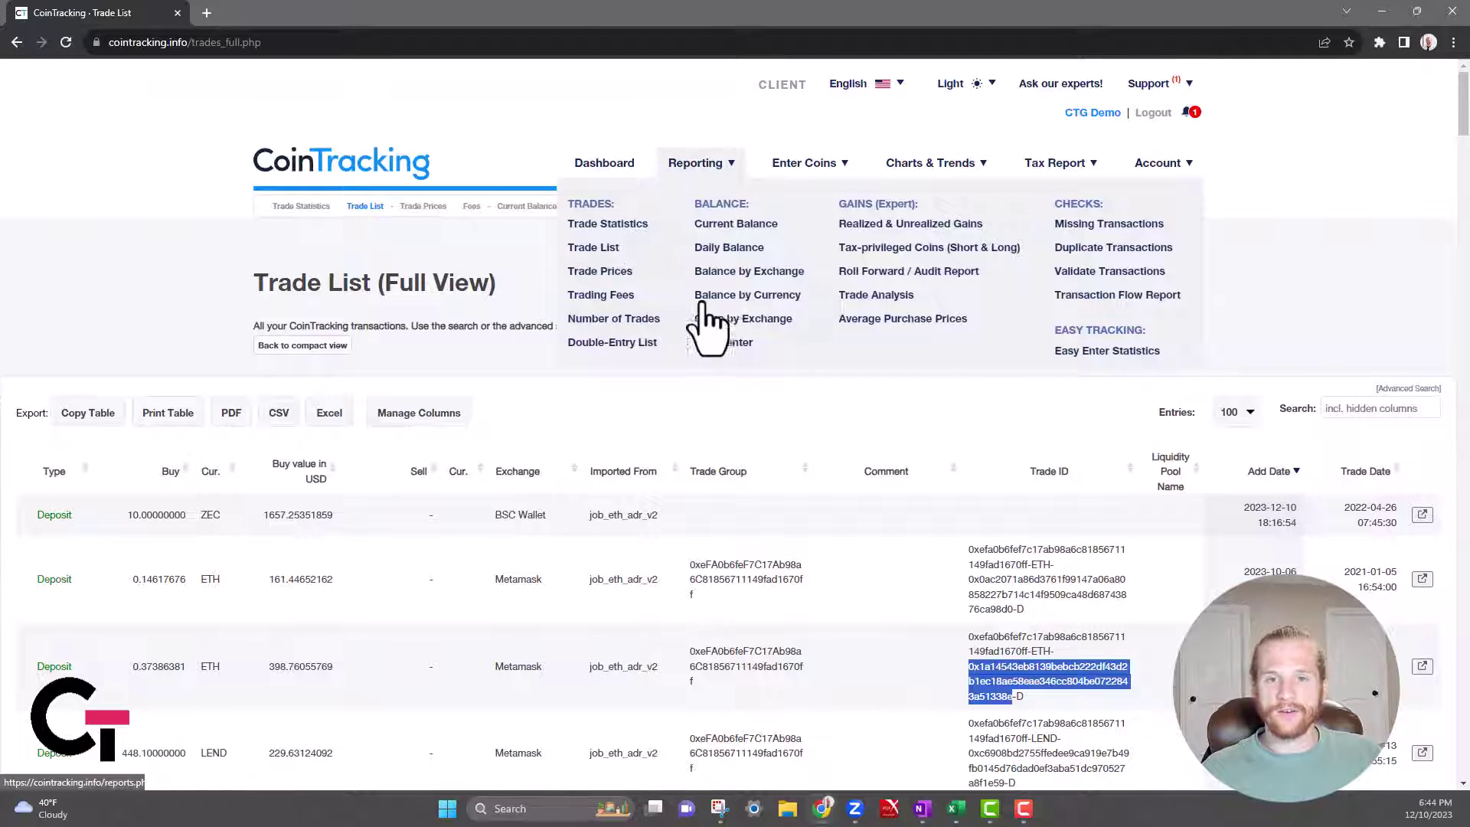
{"action": "left_click", "coordinate": [740, 277]}
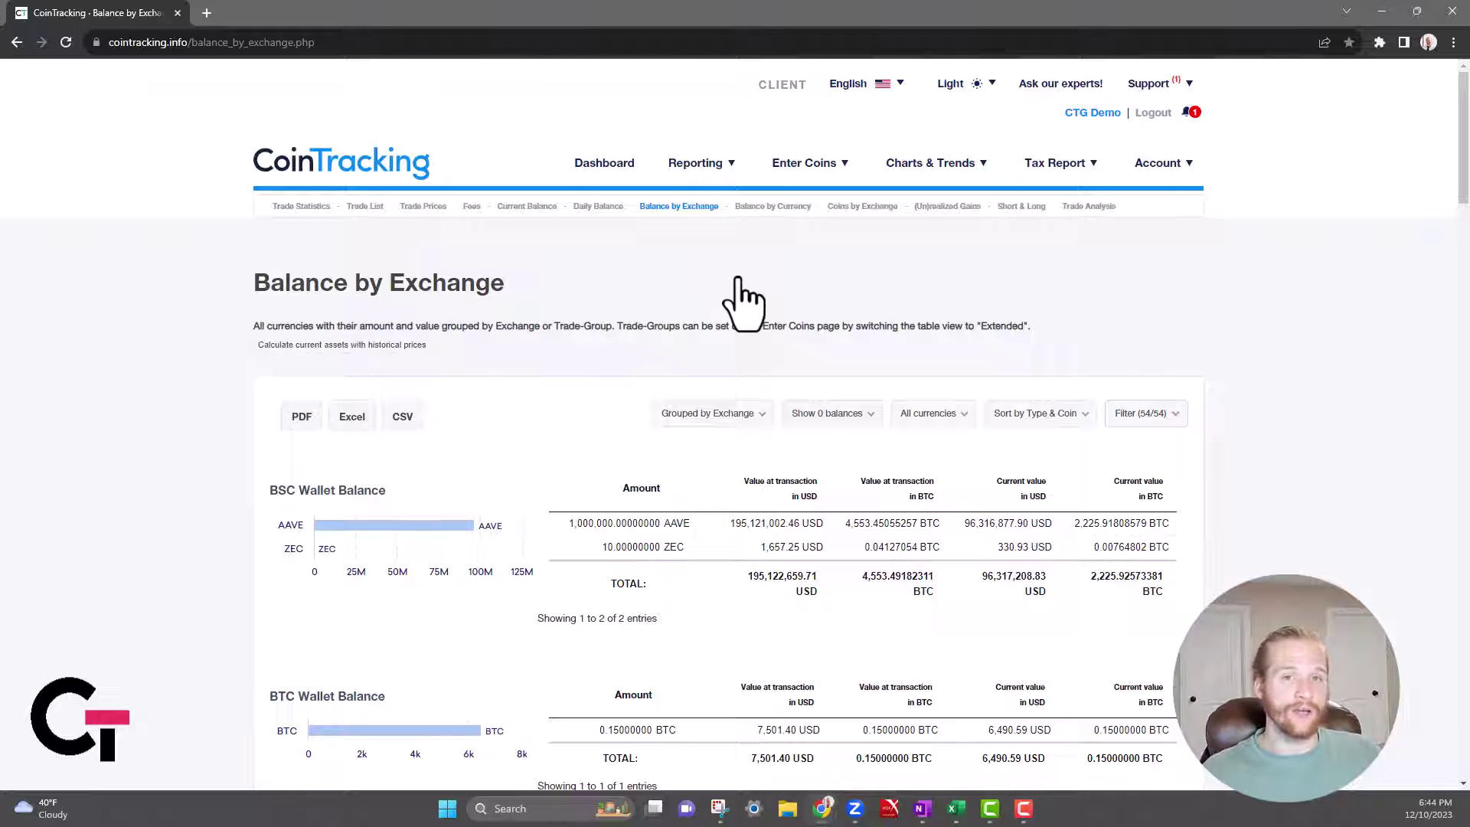
{"action": "scroll", "coordinate": [739, 302], "scroll_direction": "down", "scroll_amount": 8}
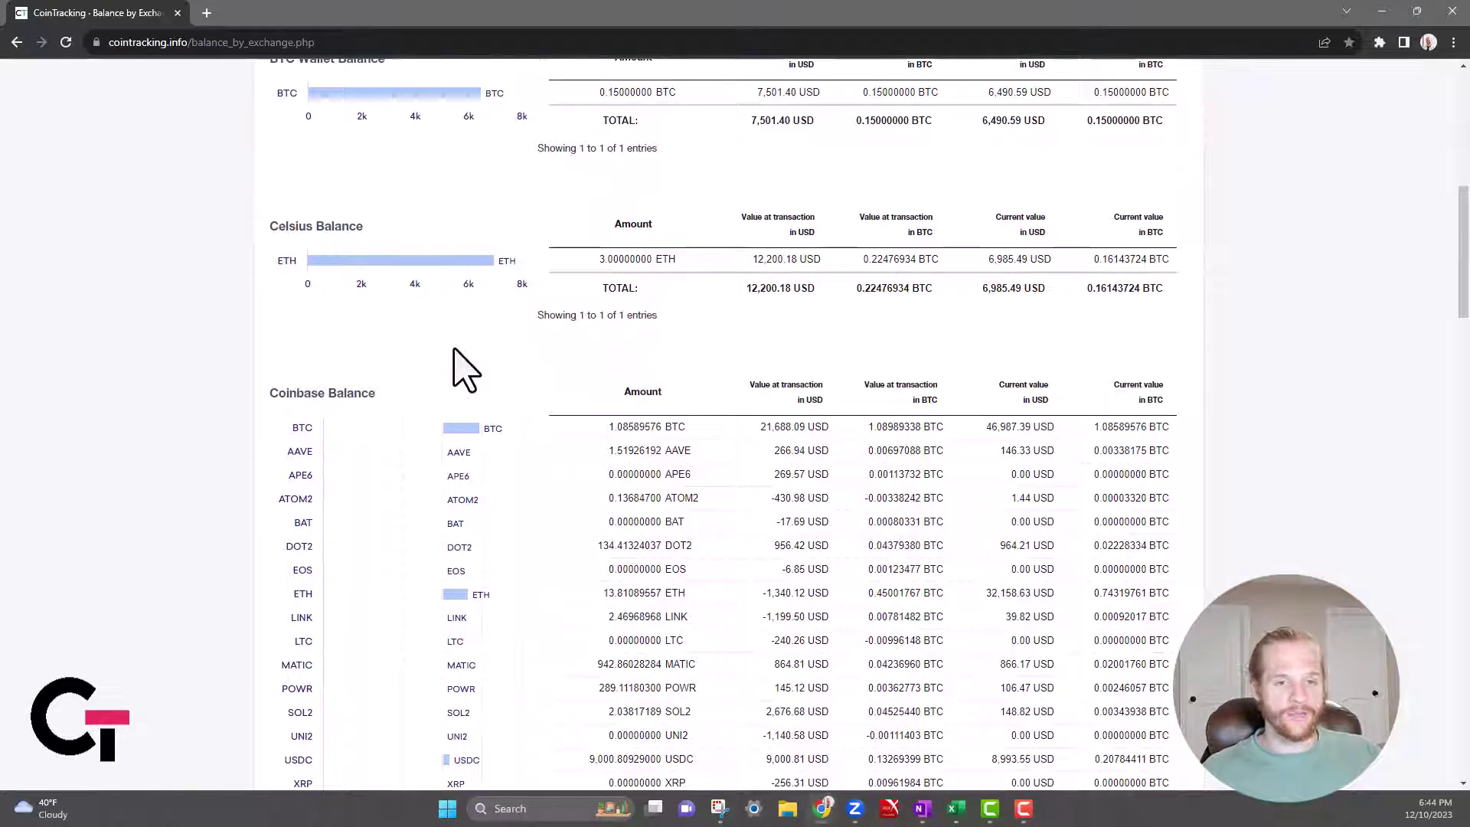
{"action": "scroll", "coordinate": [617, 470], "scroll_direction": "down", "scroll_amount": 2}
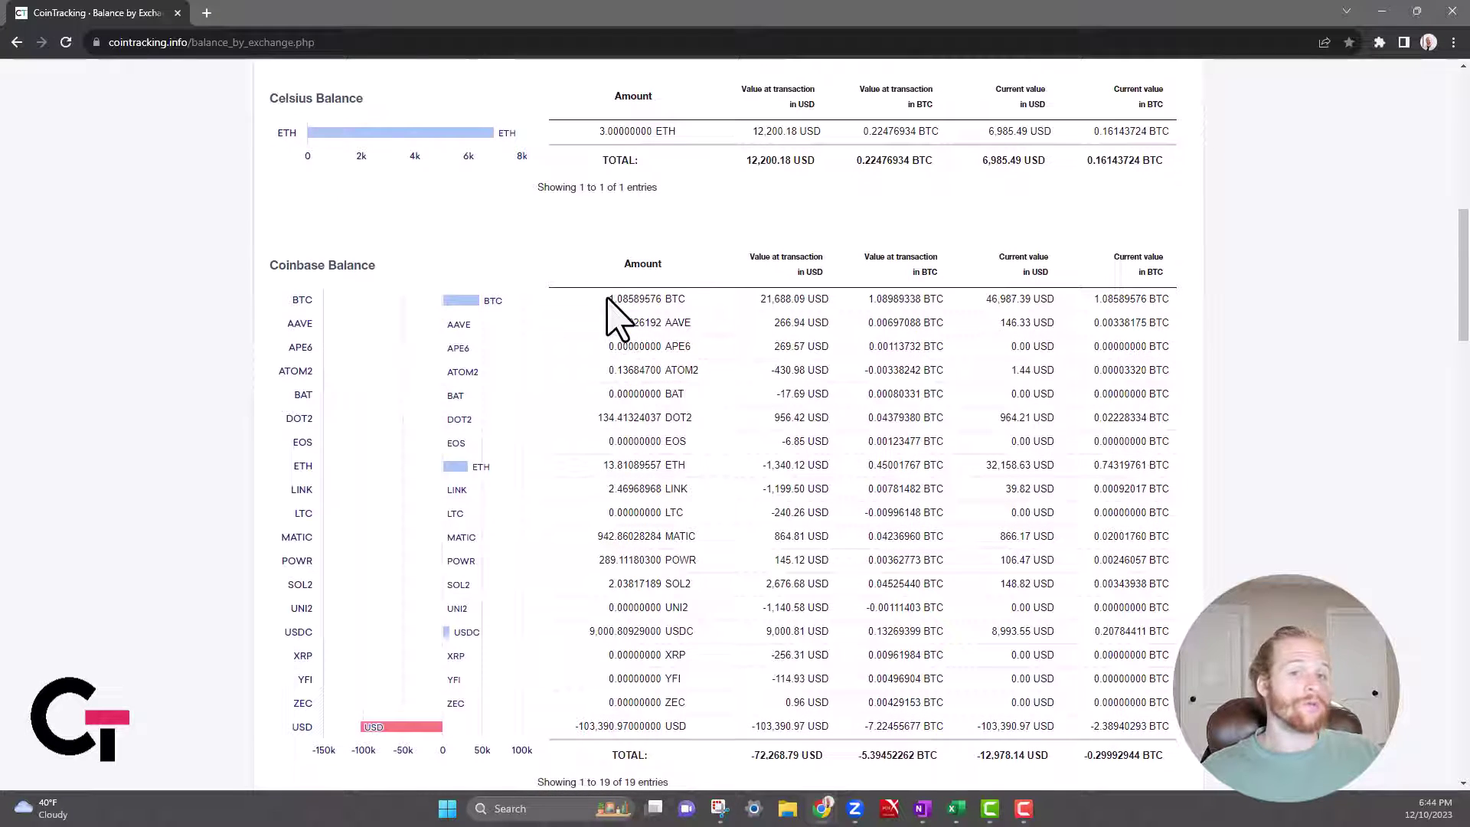
{"action": "left_click_drag", "start_coordinate": [608, 299], "coordinate": [657, 299]}
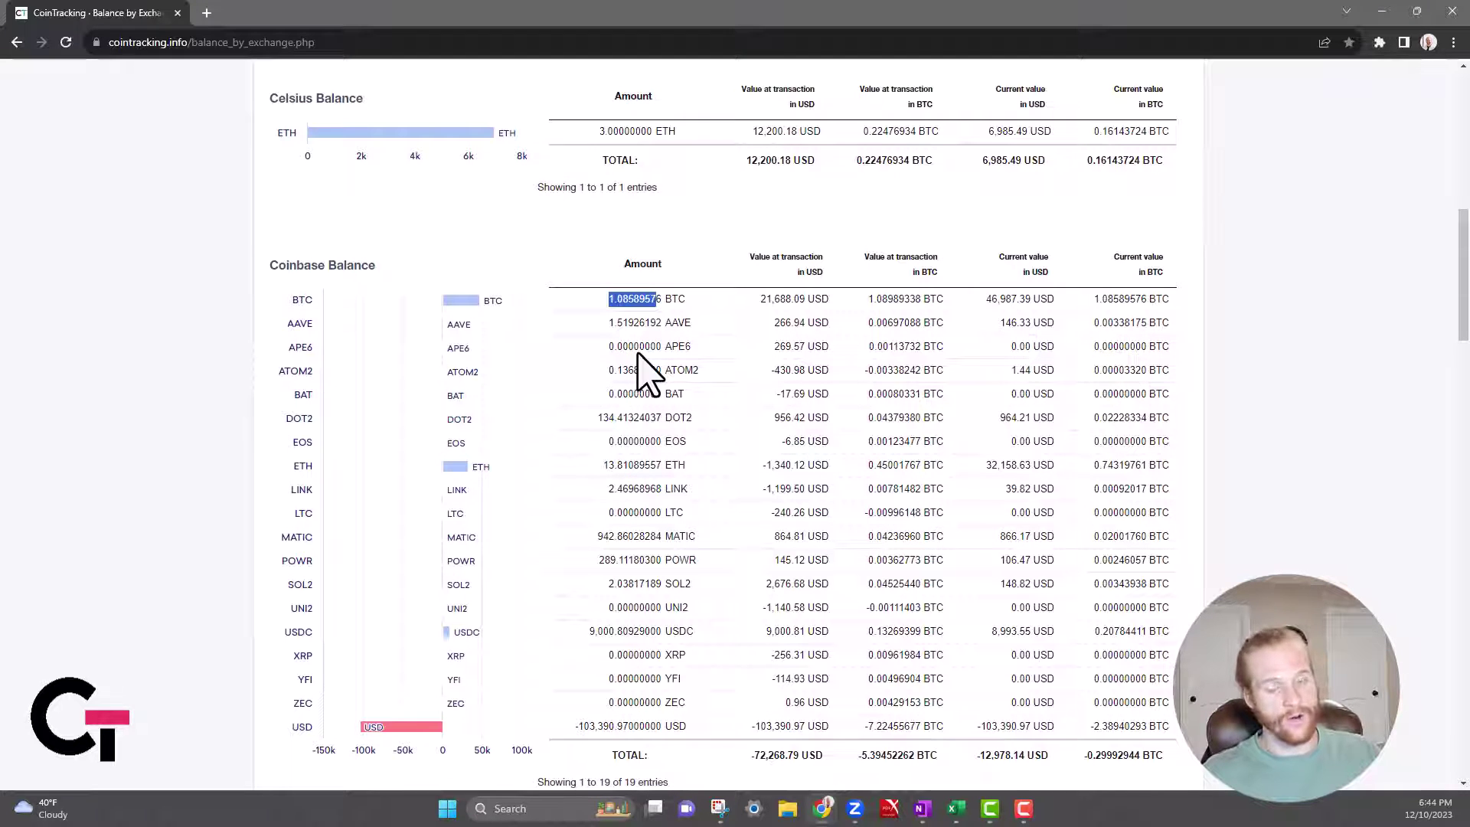
Examine the remaining exchange and wallet balances, highlighting the STRONG amount in the ETH Wallet 1 balance.
{"action": "scroll", "coordinate": [653, 437], "scroll_direction": "down", "scroll_amount": 3}
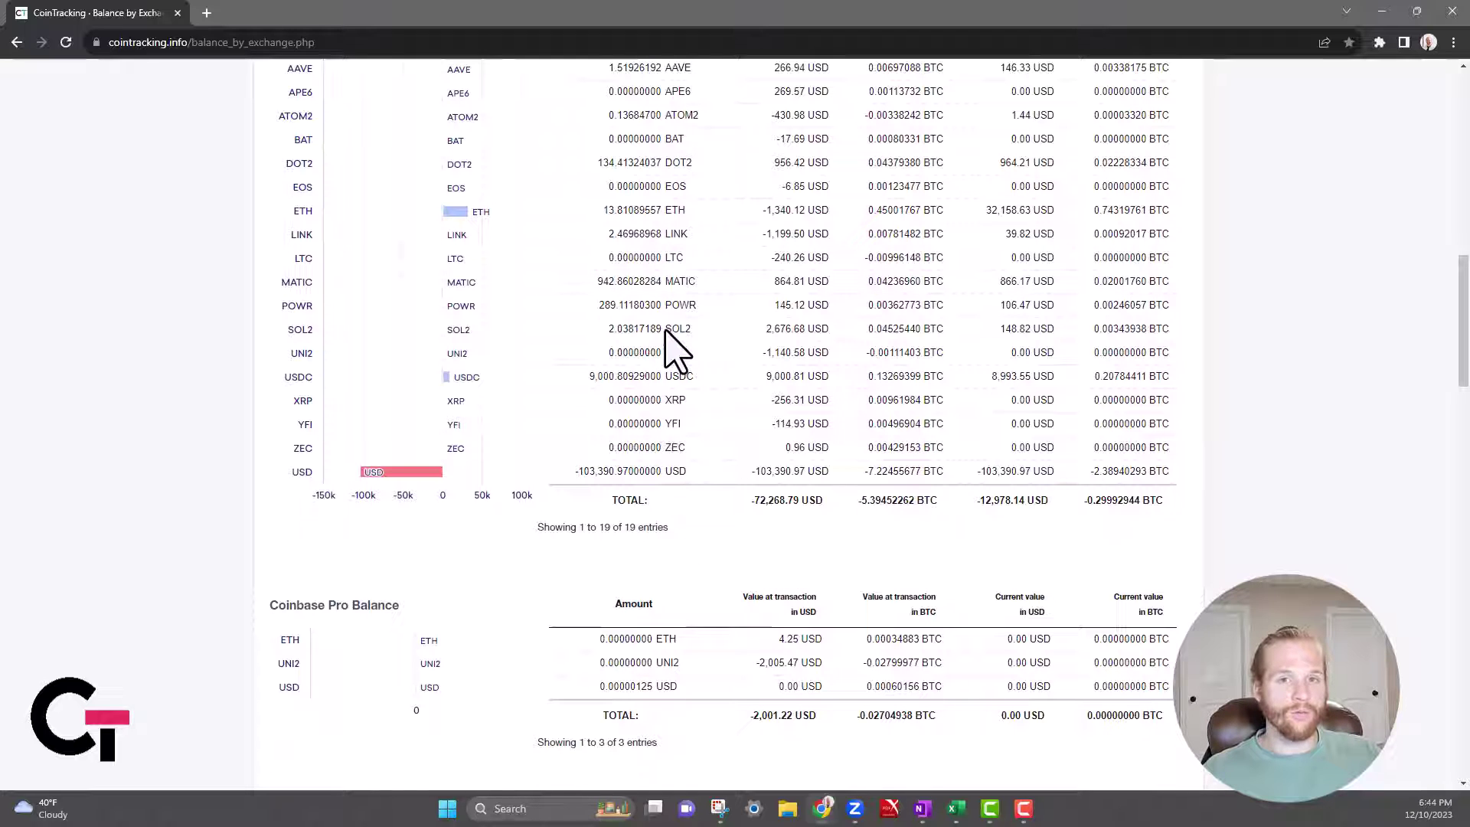
{"action": "scroll", "coordinate": [696, 337], "scroll_direction": "down", "scroll_amount": 2}
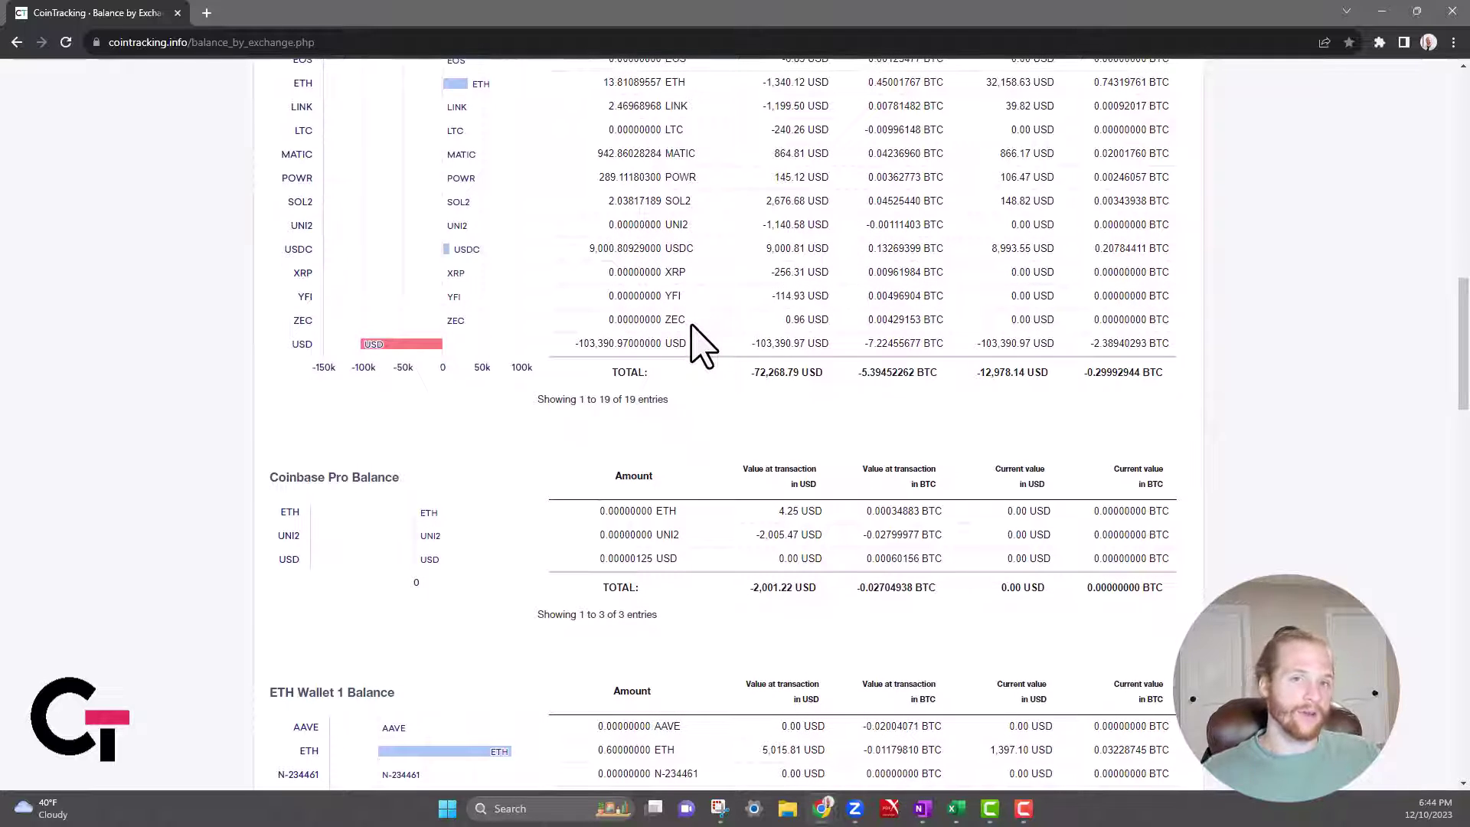
{"action": "scroll", "coordinate": [691, 326], "scroll_direction": "down", "scroll_amount": 5}
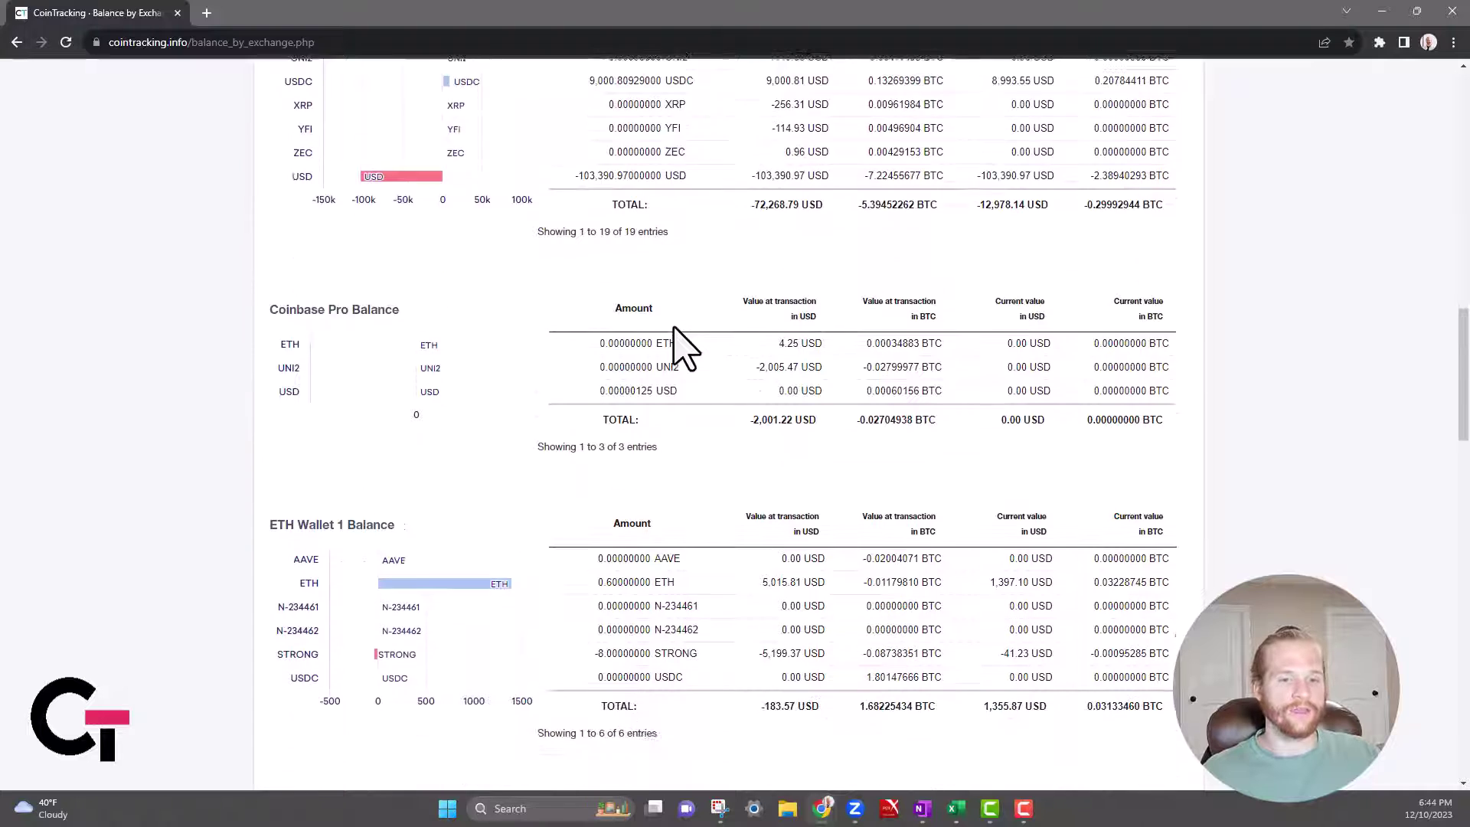
{"action": "scroll", "coordinate": [763, 387], "scroll_direction": "down", "scroll_amount": 3}
{"action": "scroll", "coordinate": [623, 236], "scroll_direction": "up", "scroll_amount": 3}
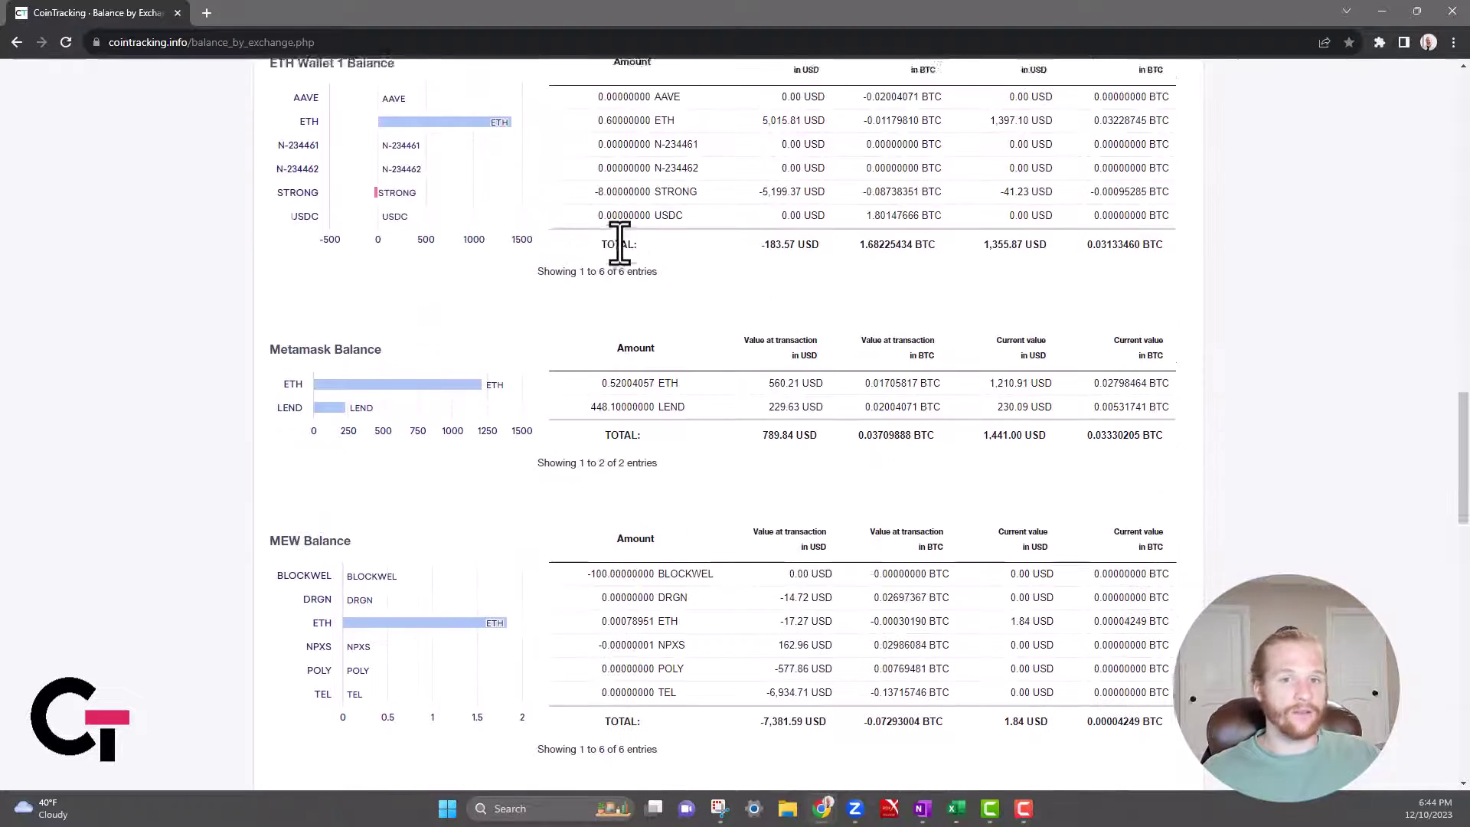
{"action": "left_click_drag", "start_coordinate": [597, 438], "coordinate": [659, 438]}
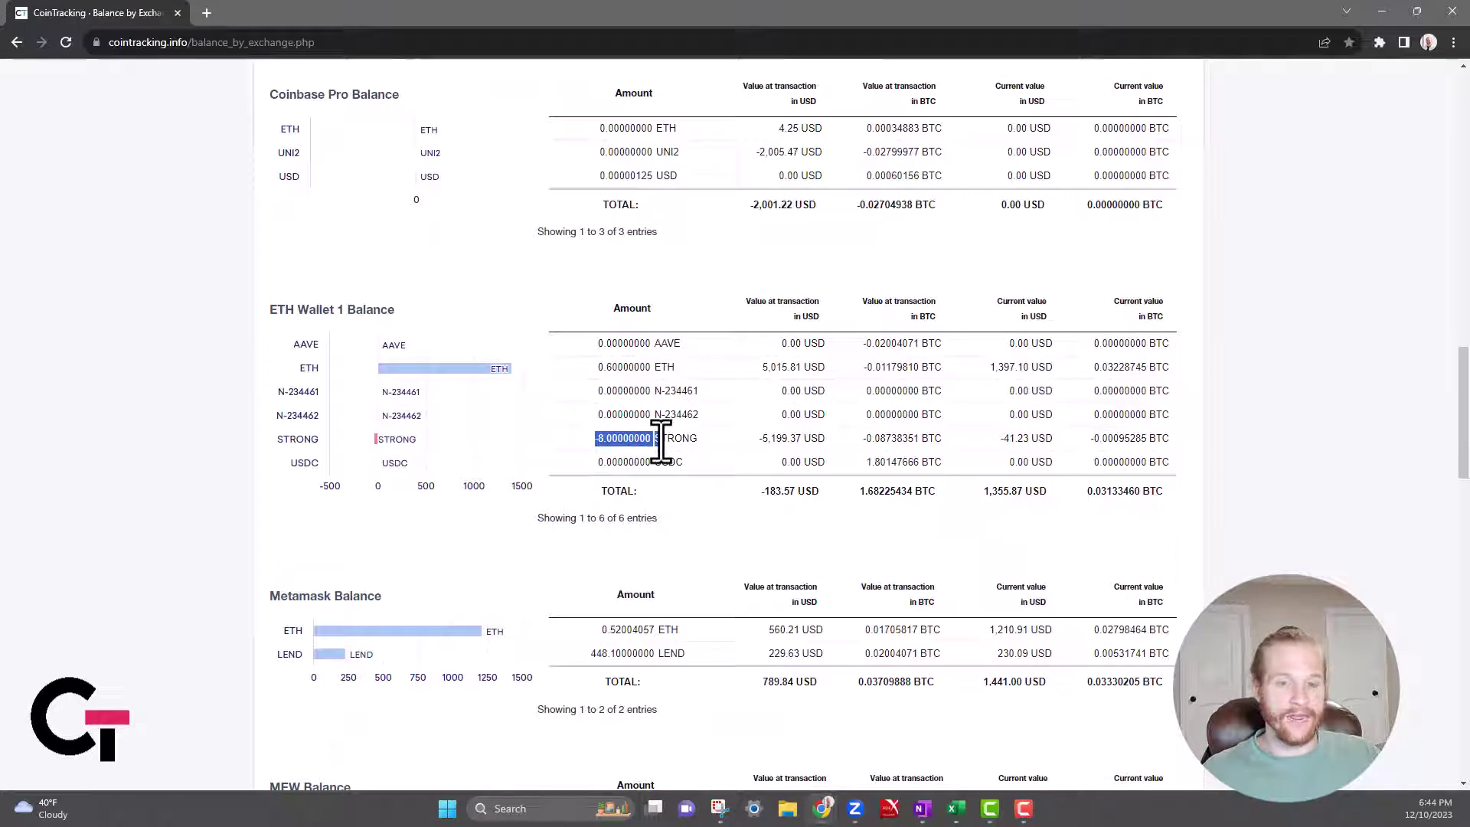
{"action": "left_click", "coordinate": [668, 438]}
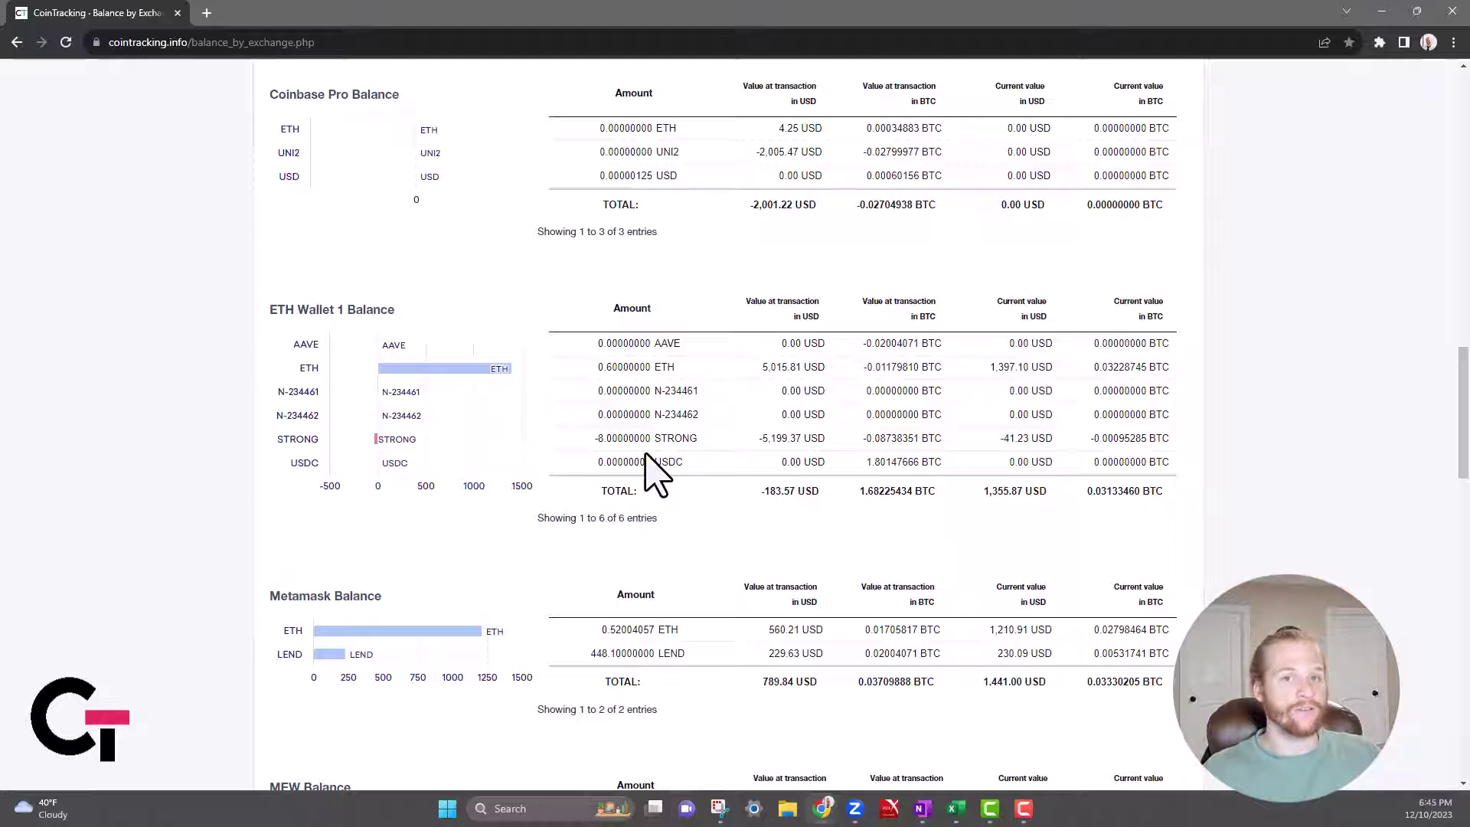
Open the Coins by Exchange report and look up how BTC is distributed across exchanges and wallets.
{"action": "scroll", "coordinate": [809, 460], "scroll_direction": "up", "scroll_amount": 10}
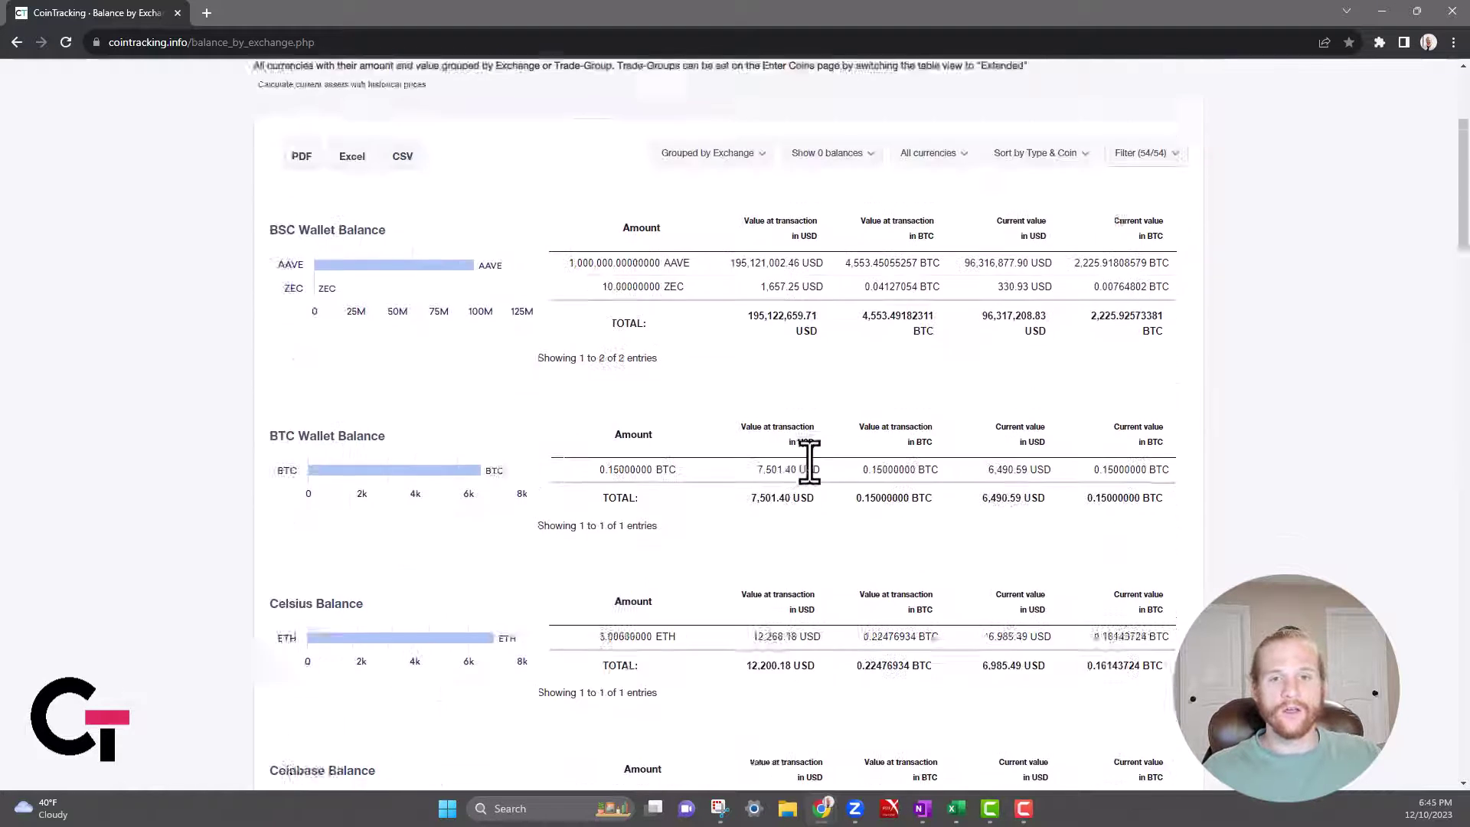
{"action": "mouse_move", "coordinate": [689, 170]}
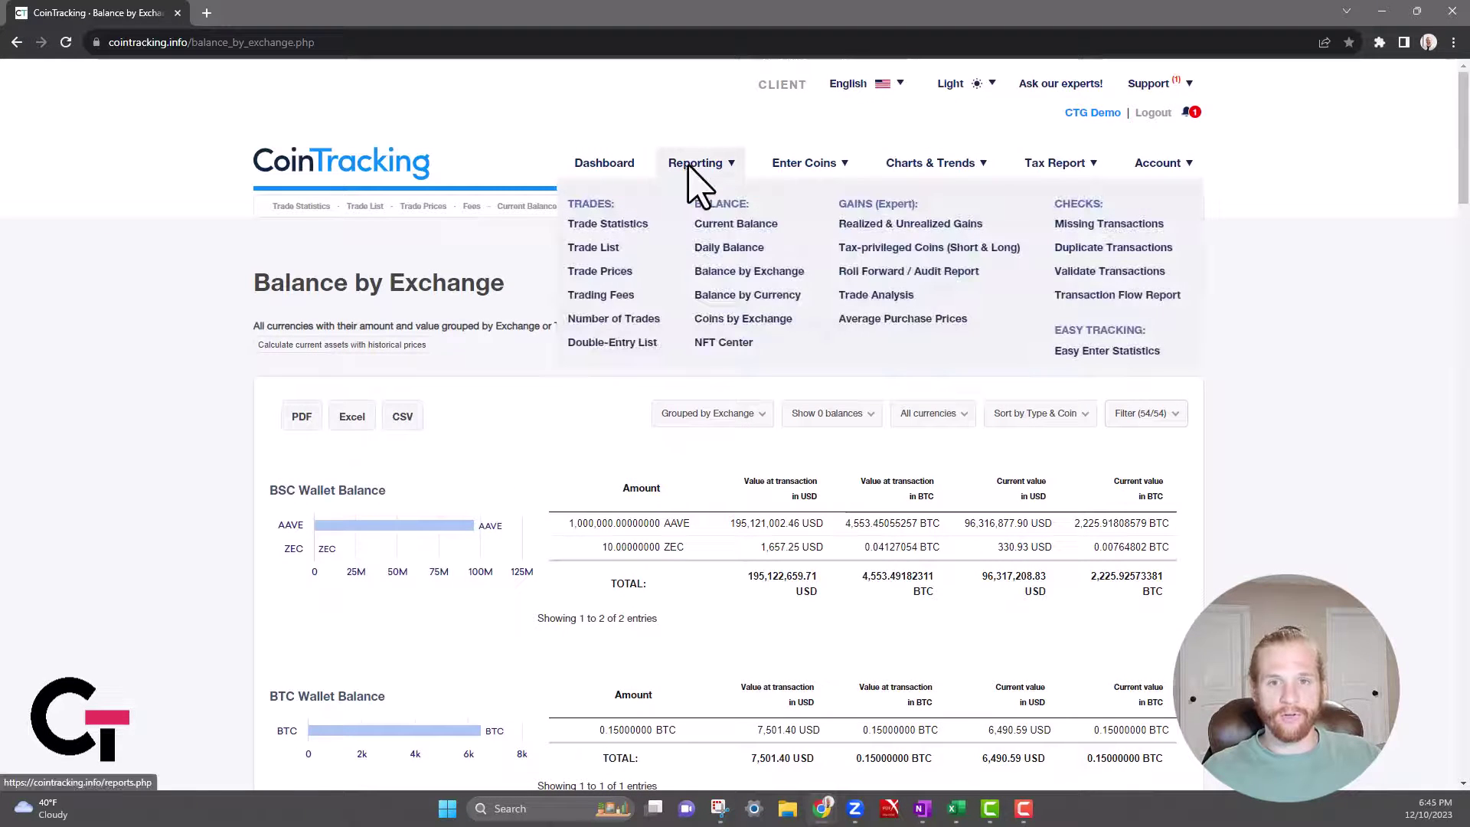
{"action": "left_click", "coordinate": [767, 322]}
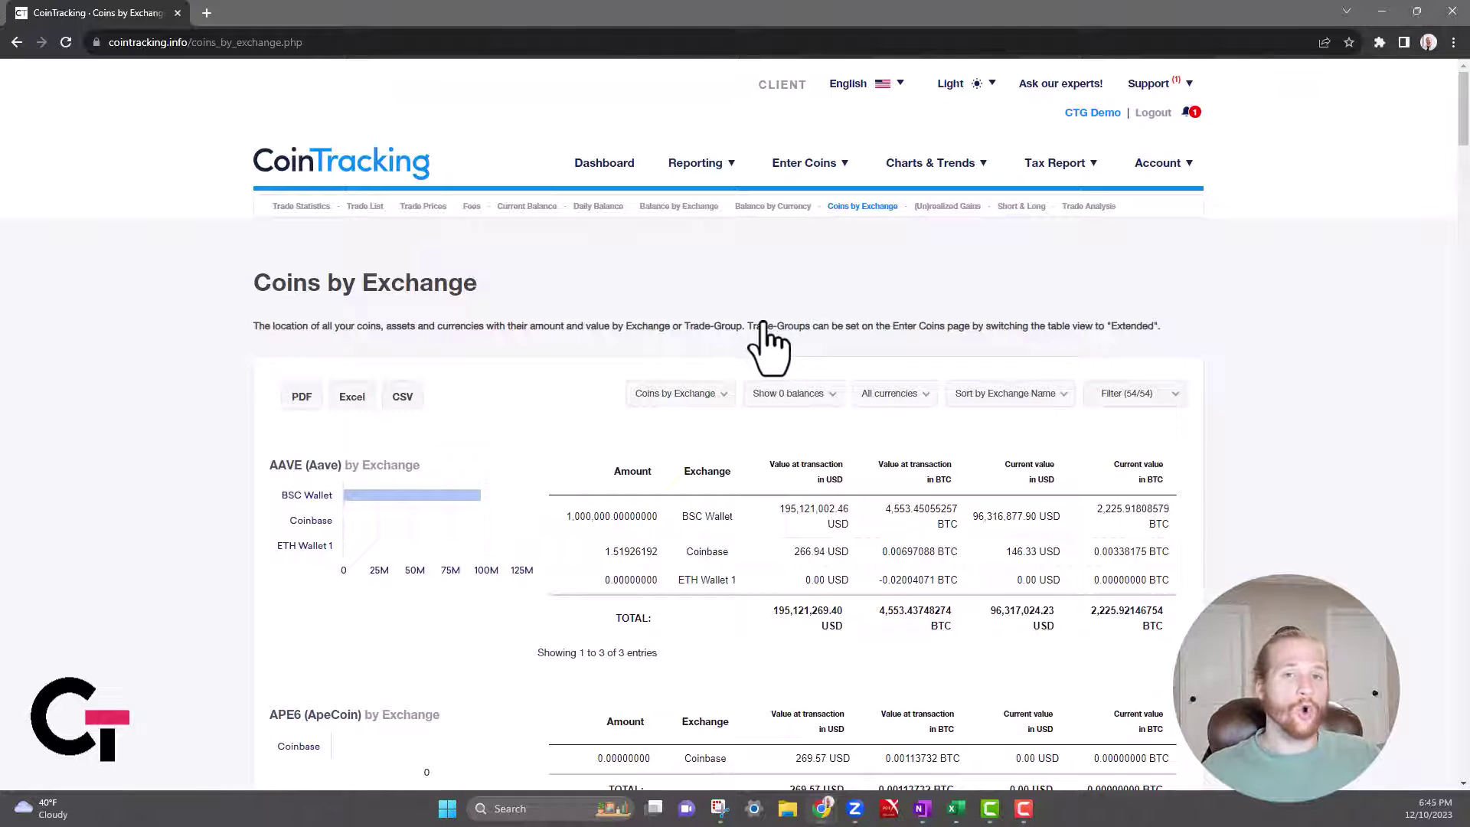
{"action": "scroll", "coordinate": [684, 338], "scroll_direction": "down", "scroll_amount": 9}
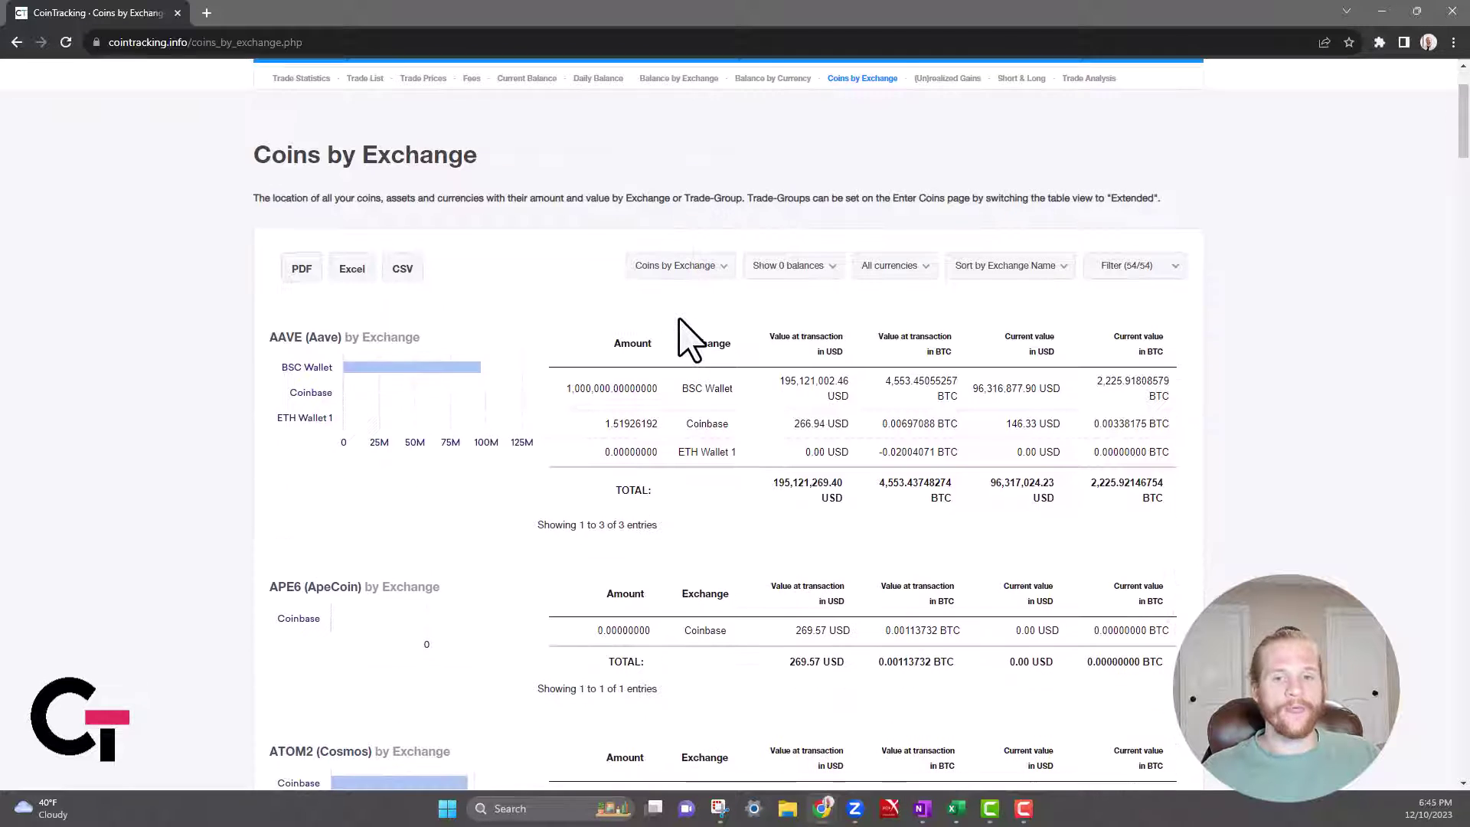
{"action": "scroll", "coordinate": [684, 337], "scroll_direction": "down", "scroll_amount": 3}
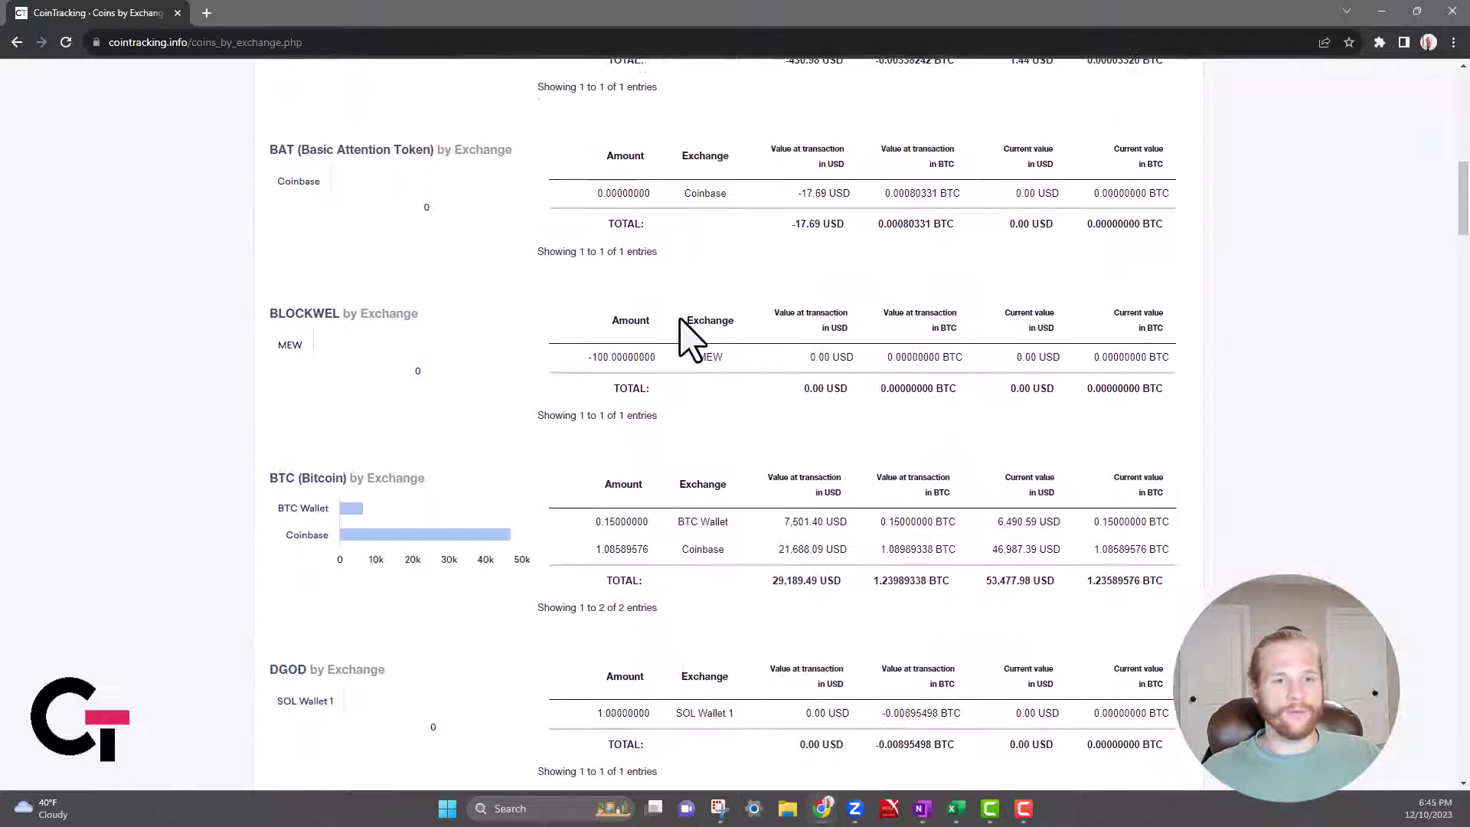
{"action": "mouse_move", "coordinate": [290, 488]}
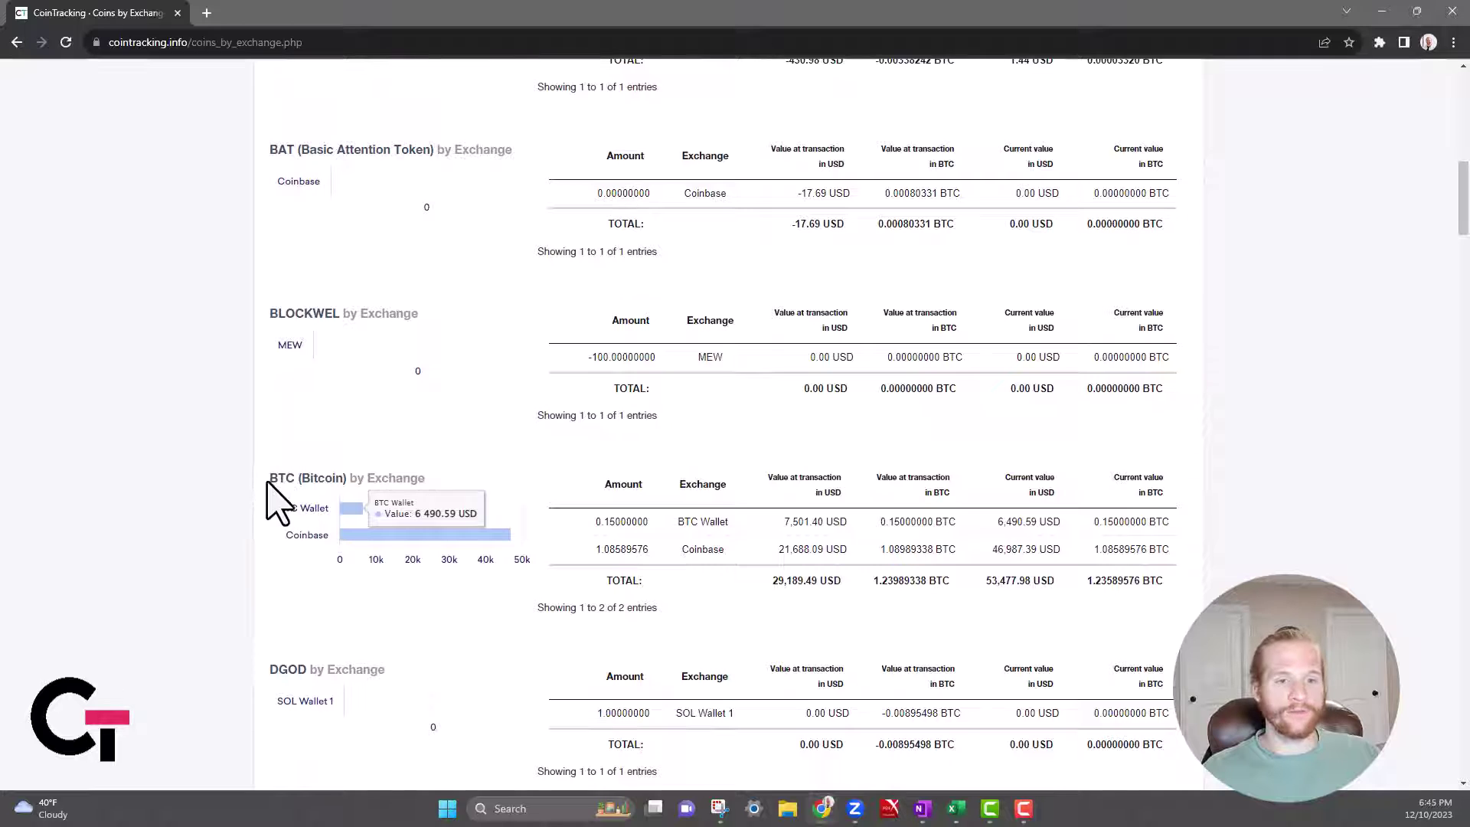
Highlight the BTC name and the Coinbase amount in the Bitcoin section of the Coins by Exchange report.
{"action": "left_click_drag", "start_coordinate": [268, 479], "coordinate": [298, 486]}
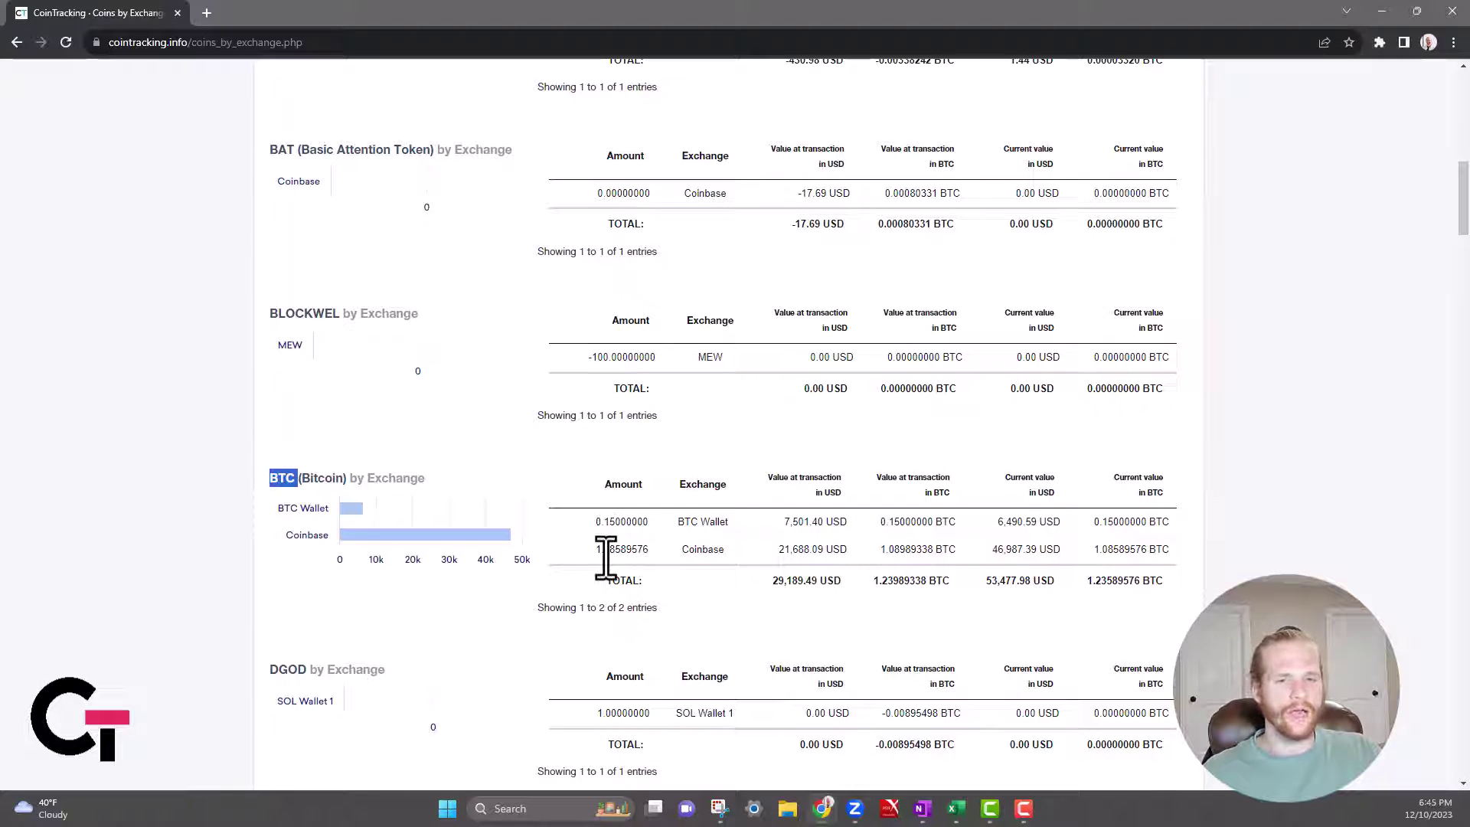
{"action": "left_click_drag", "start_coordinate": [594, 549], "coordinate": [626, 548]}
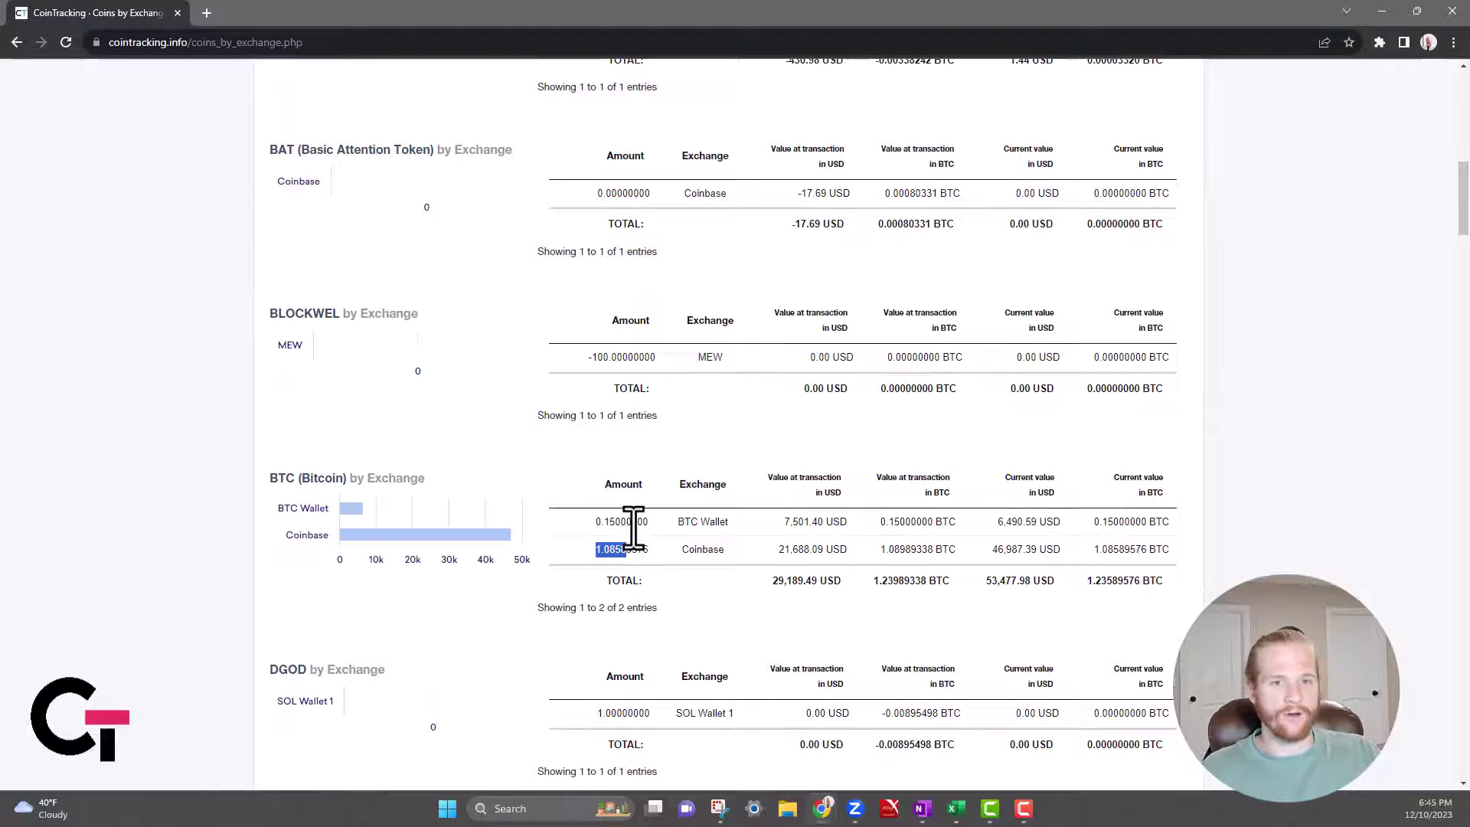
In the Missing Transactions check, sort the transfers by date, oldest first, and highlight the amount of the second DRGN deposit.
{"action": "scroll", "coordinate": [709, 300], "scroll_direction": "up", "scroll_amount": 11}
{"action": "mouse_move", "coordinate": [696, 174]}
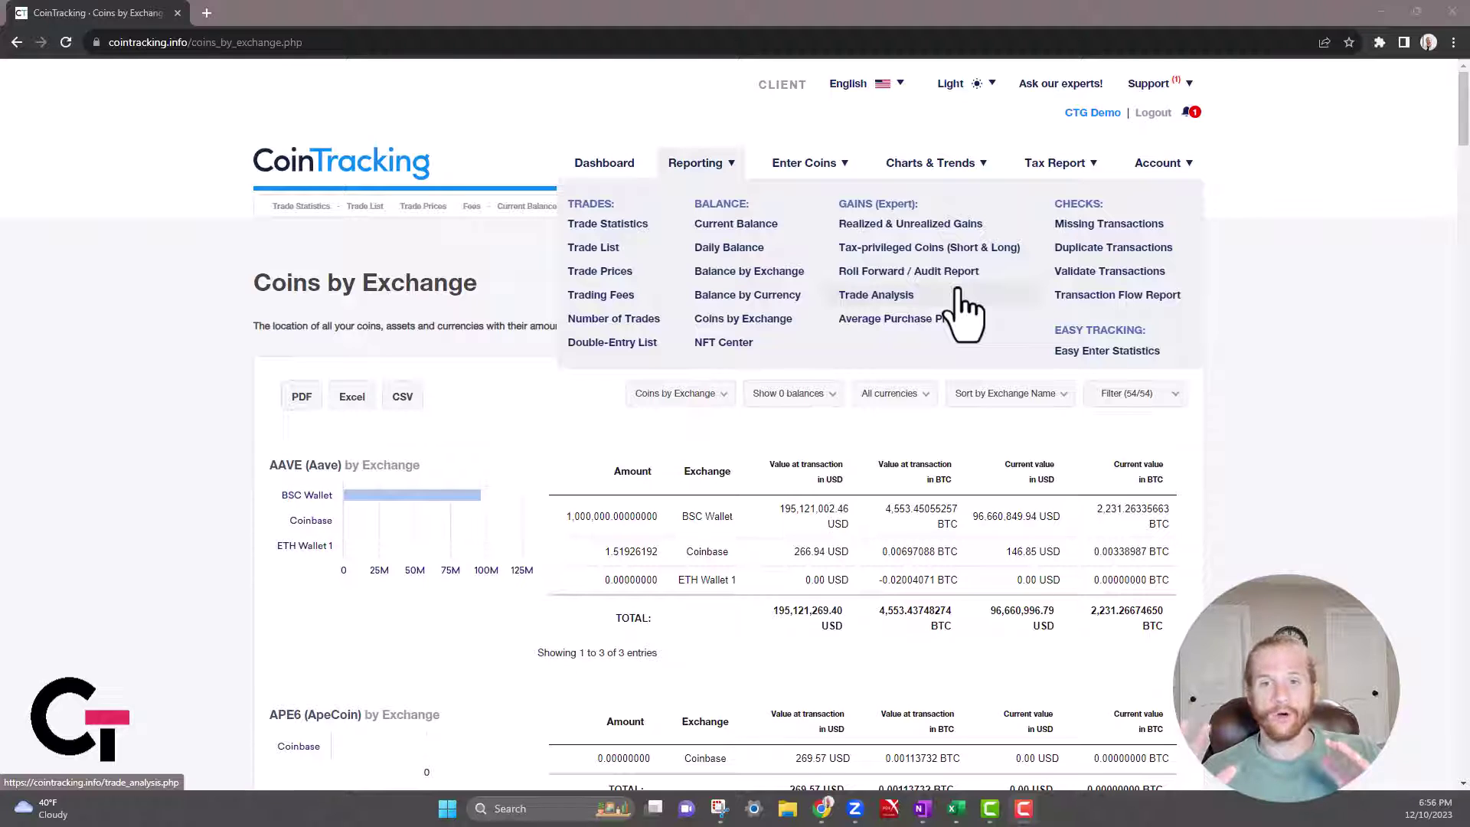
{"action": "left_click", "coordinate": [1118, 226]}
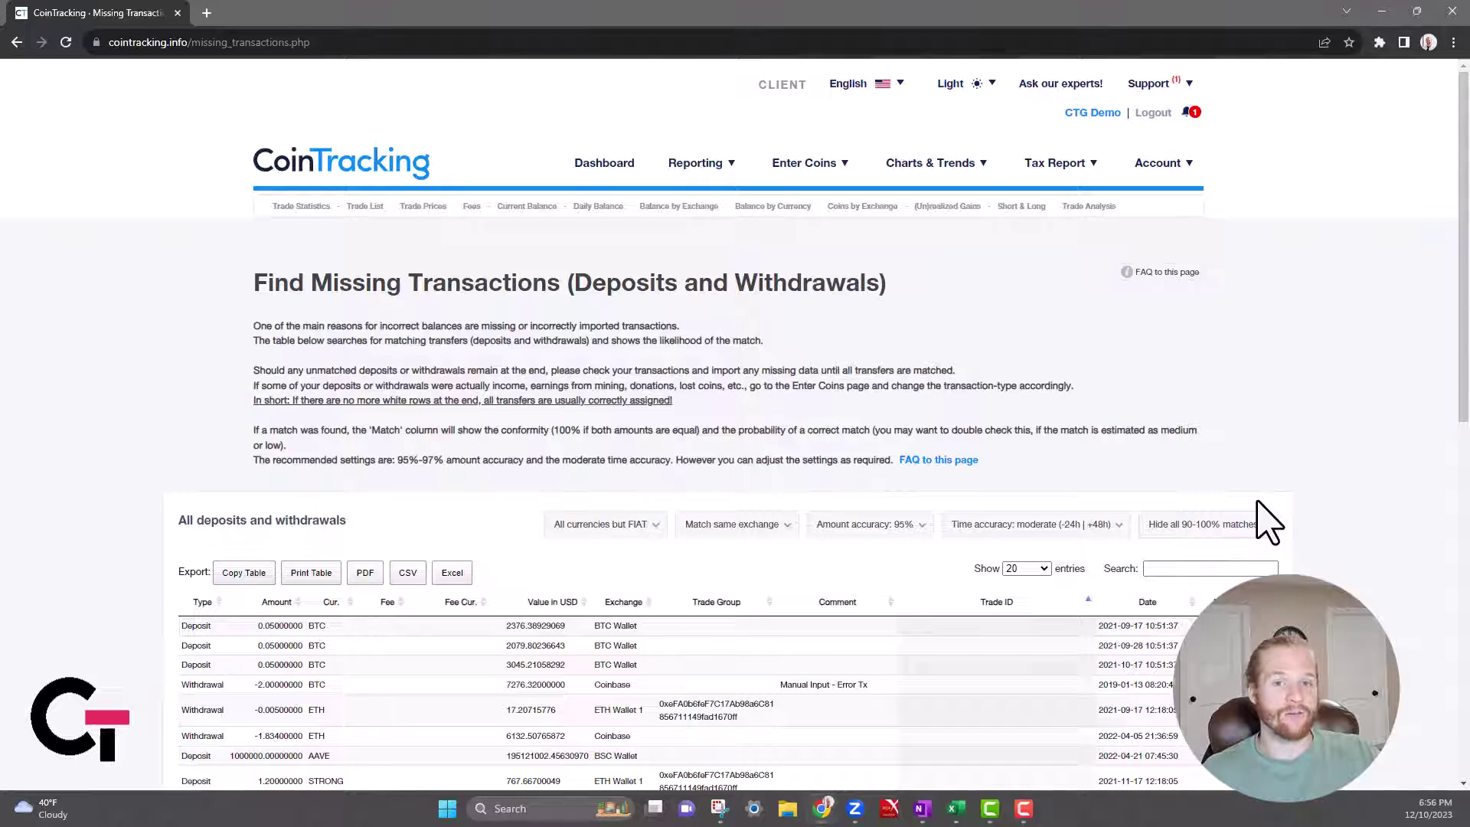
{"action": "scroll", "coordinate": [1263, 519], "scroll_direction": "down", "scroll_amount": 3}
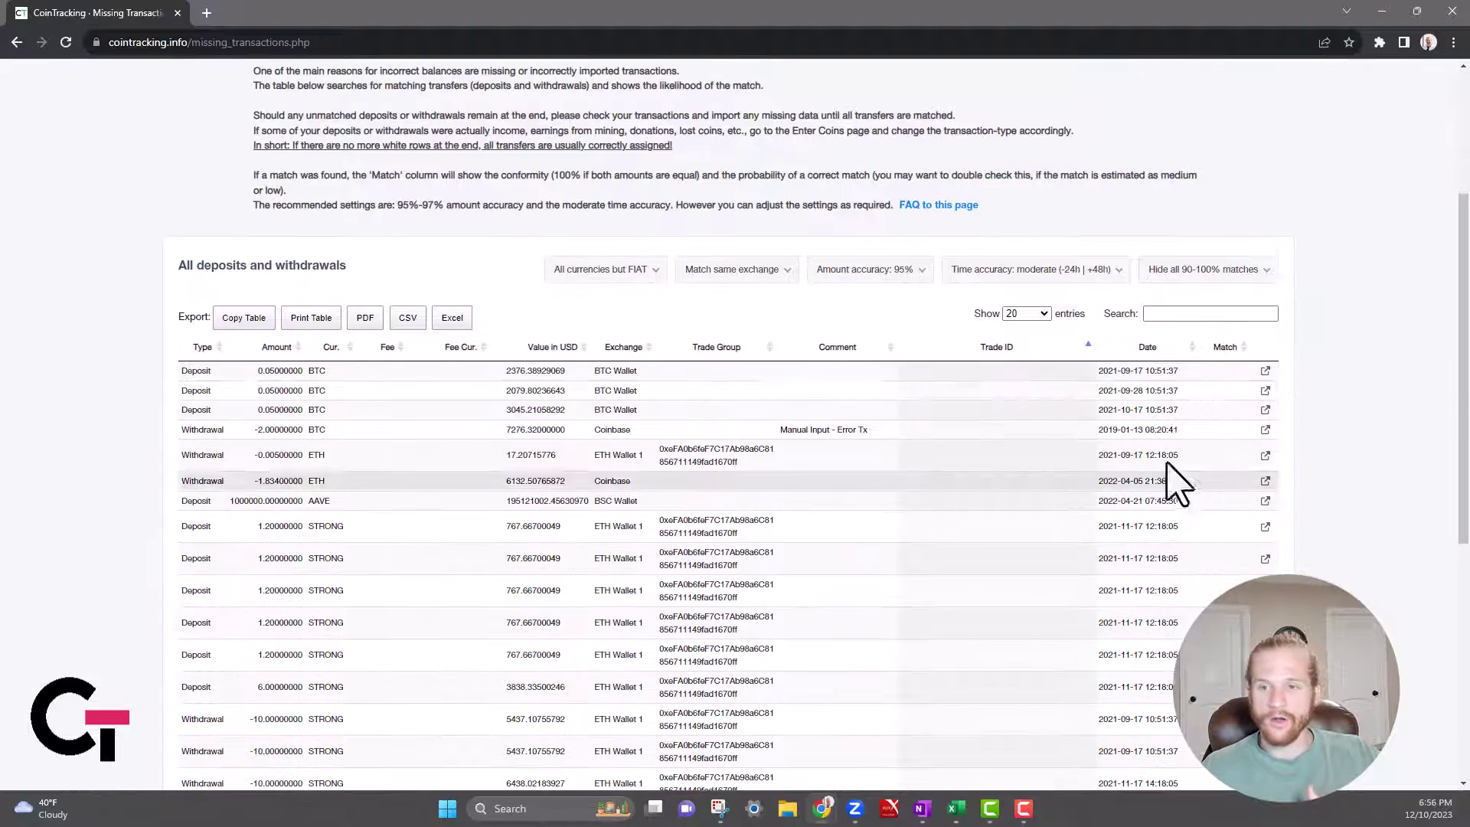
{"action": "left_click", "coordinate": [1179, 353]}
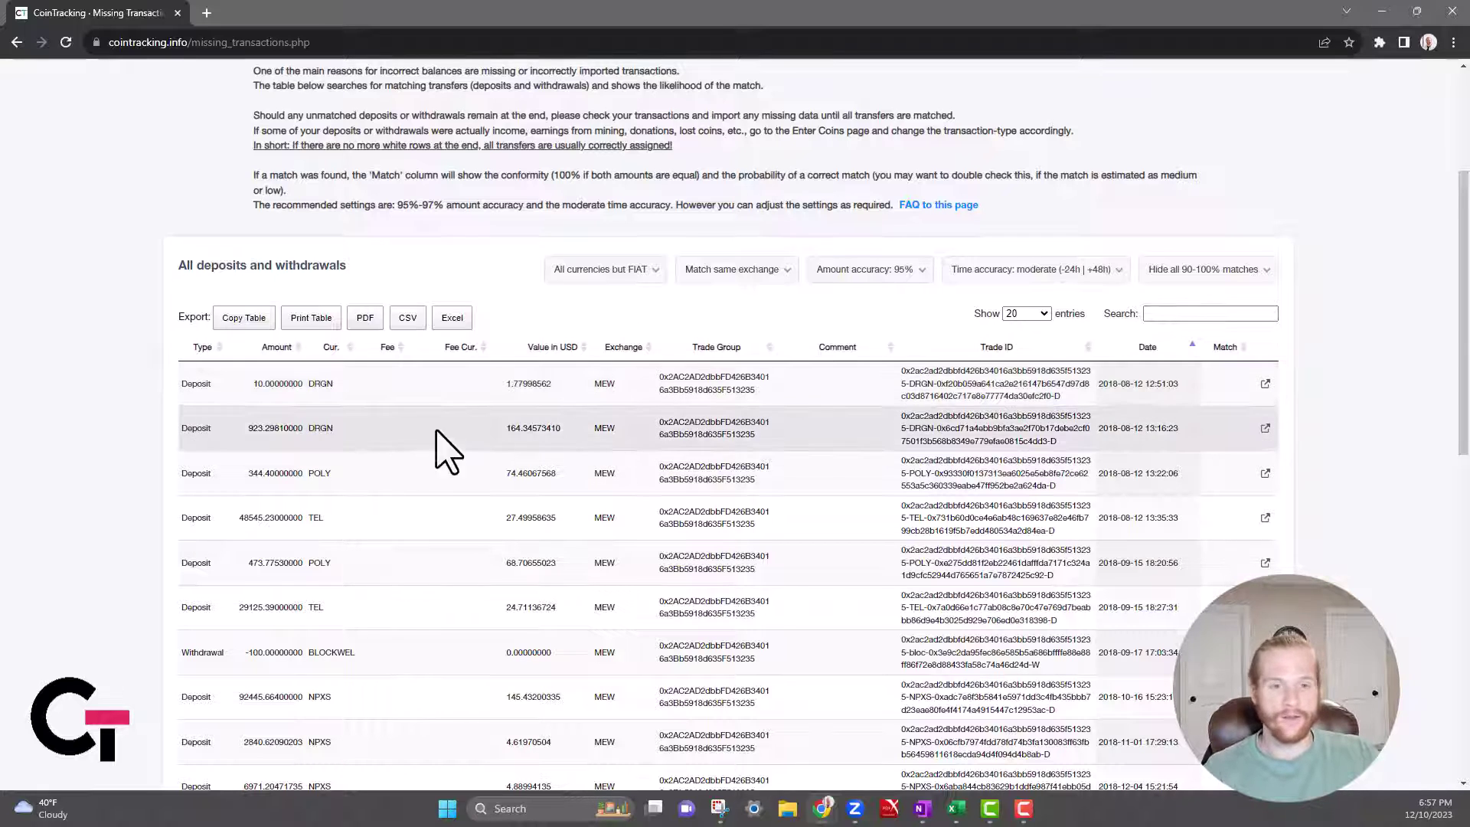
{"action": "left_click_drag", "start_coordinate": [249, 429], "coordinate": [270, 429]}
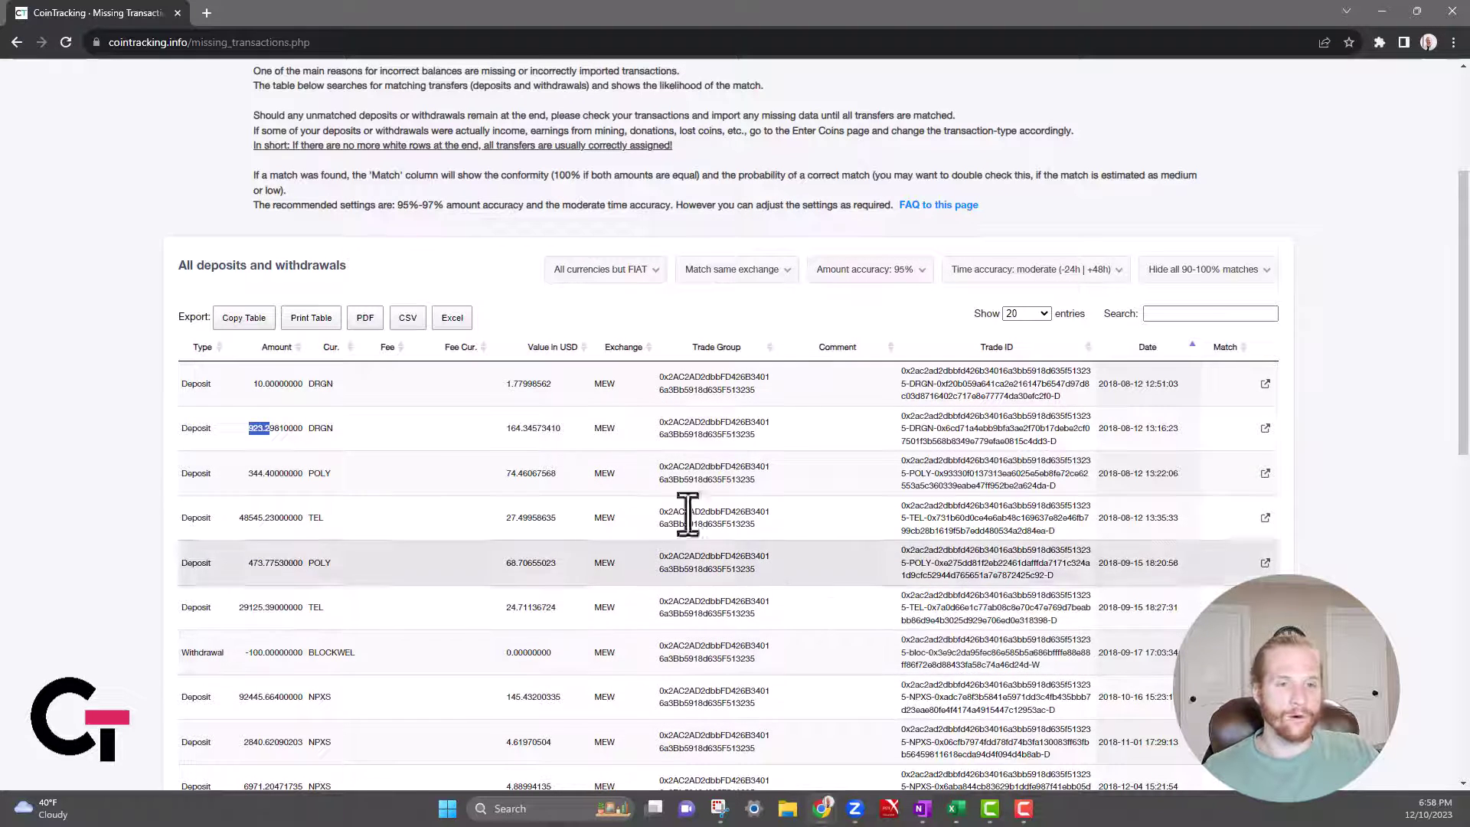
Open the Enter Coins page with the list of all editable transactions.
{"action": "scroll", "coordinate": [880, 479], "scroll_direction": "up", "scroll_amount": 3}
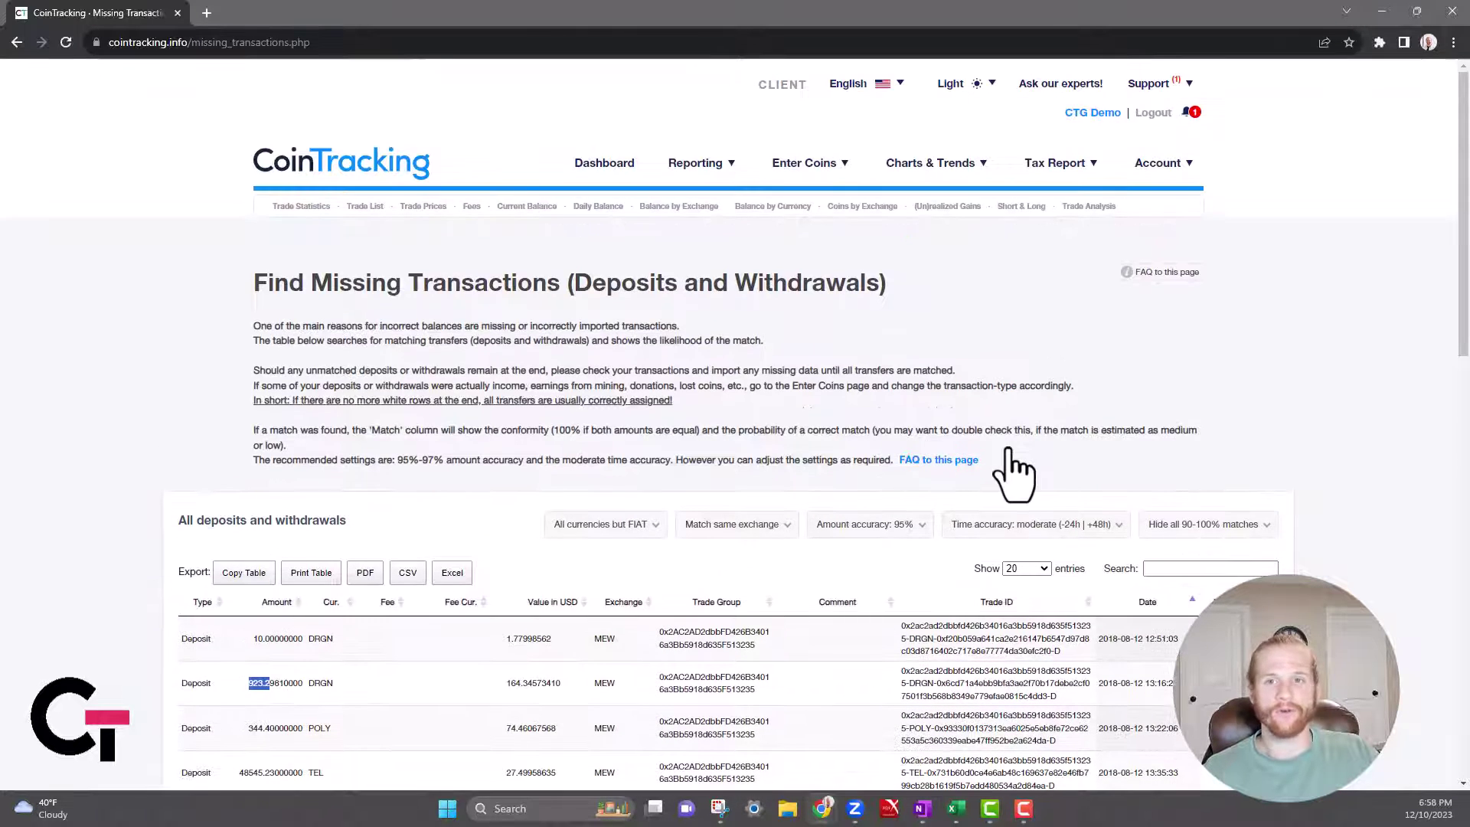
{"action": "mouse_move", "coordinate": [700, 186]}
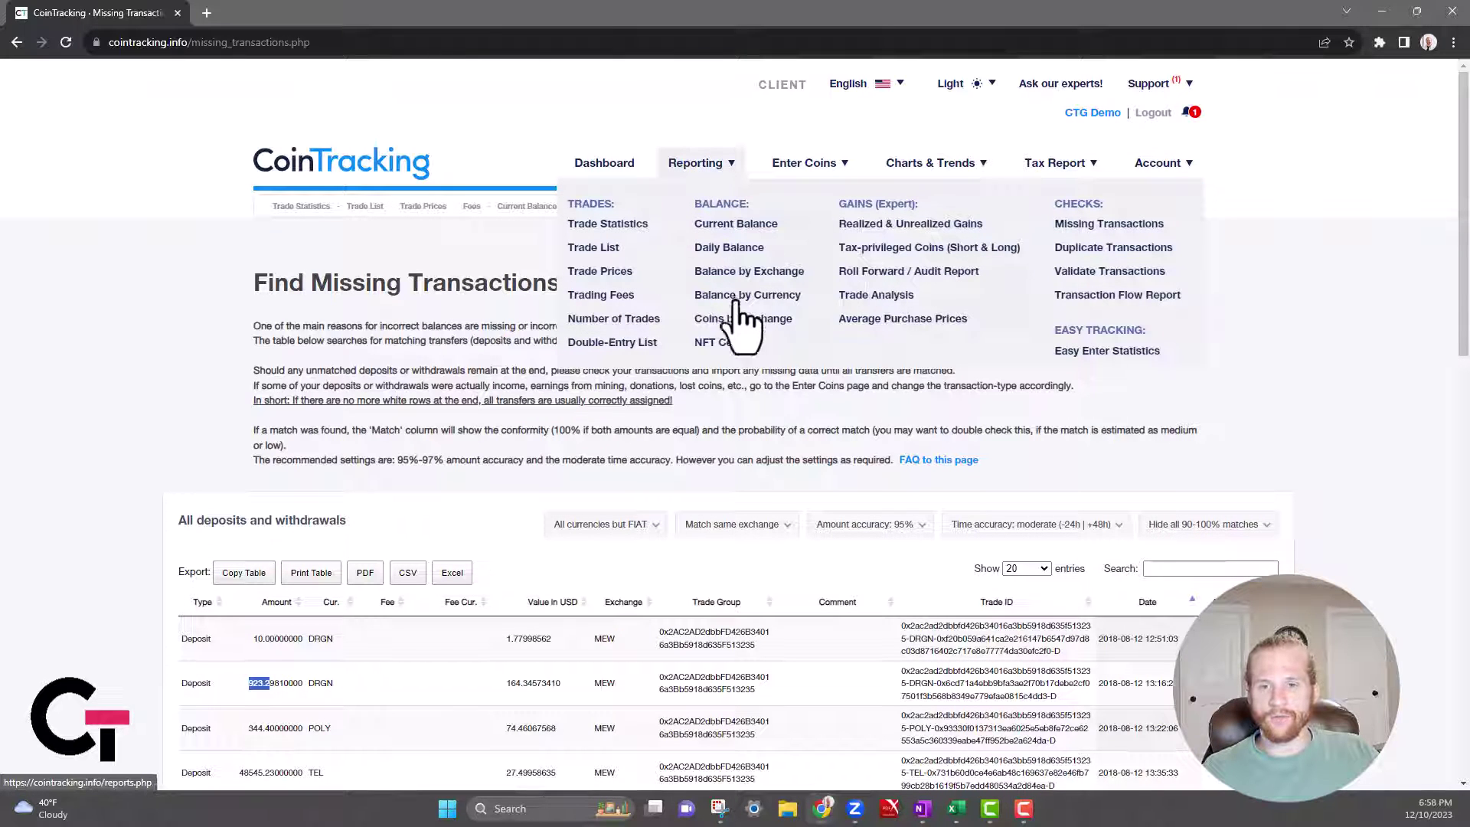
{"action": "mouse_move", "coordinate": [820, 164]}
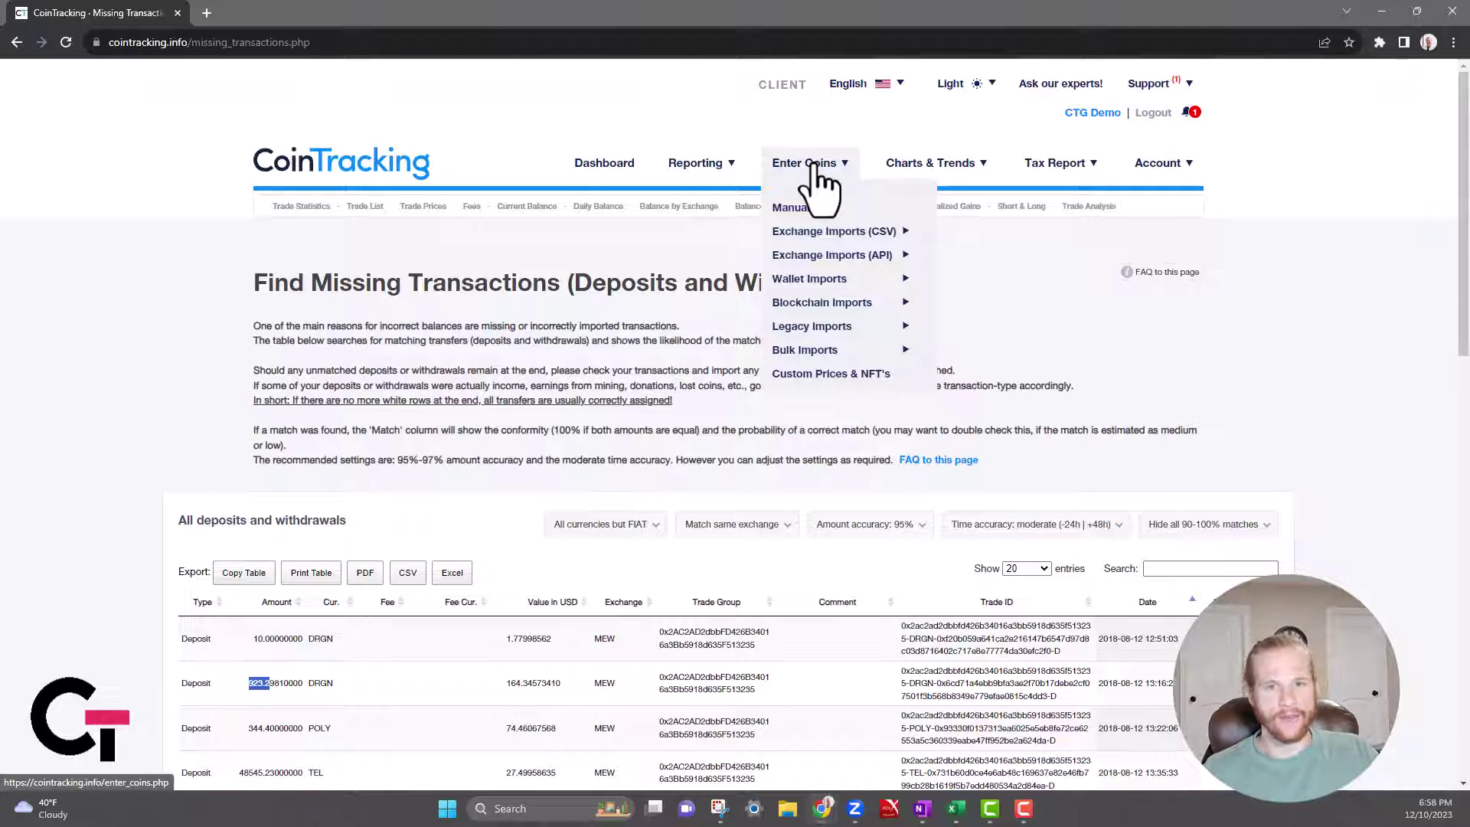
{"action": "left_click", "coordinate": [798, 165]}
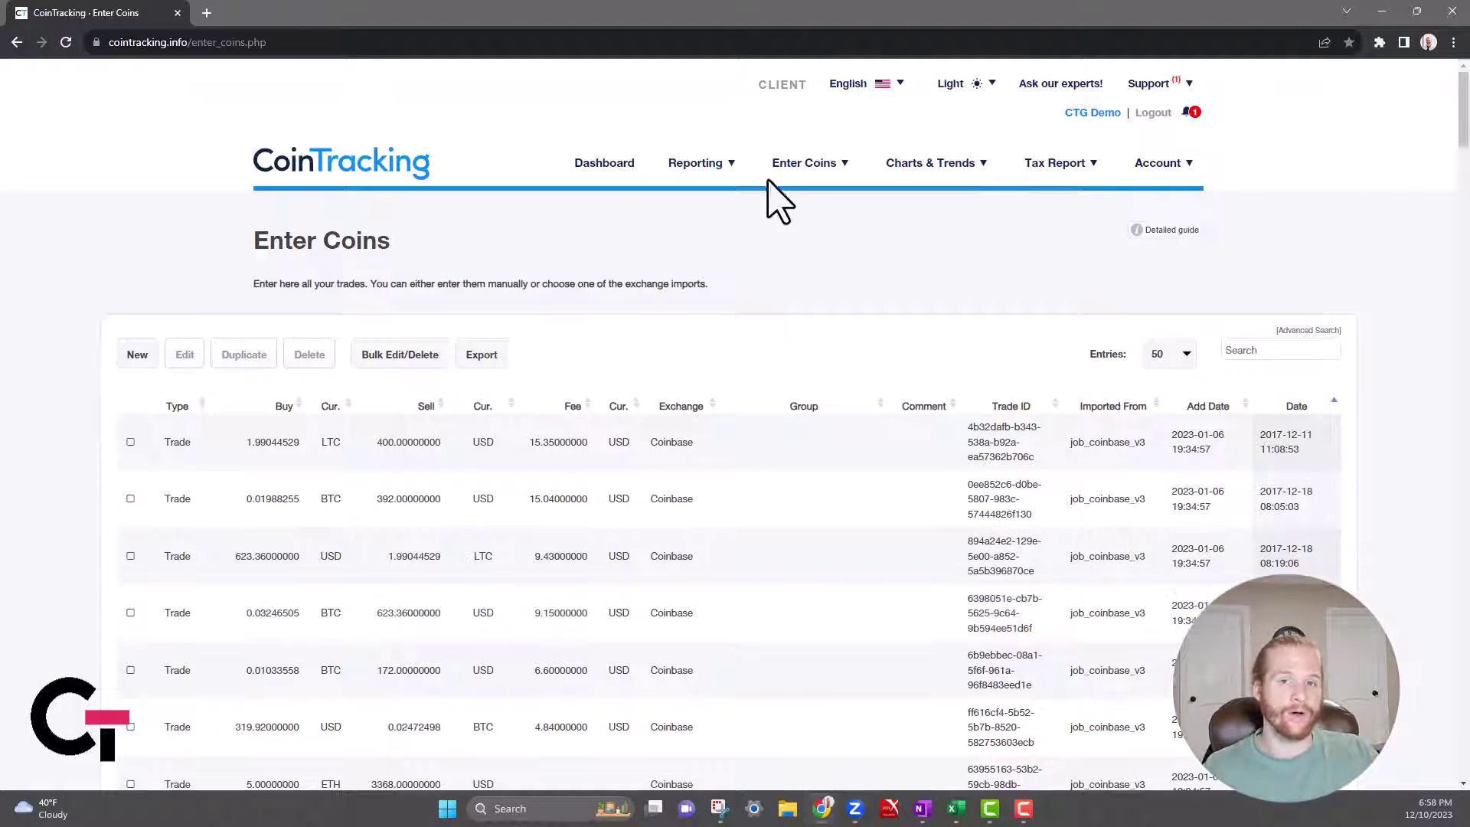
View the edit form of the first Coinbase LTC trade and the blank form for a new transaction, closing both unchanged.
{"action": "mouse_move", "coordinate": [693, 163]}
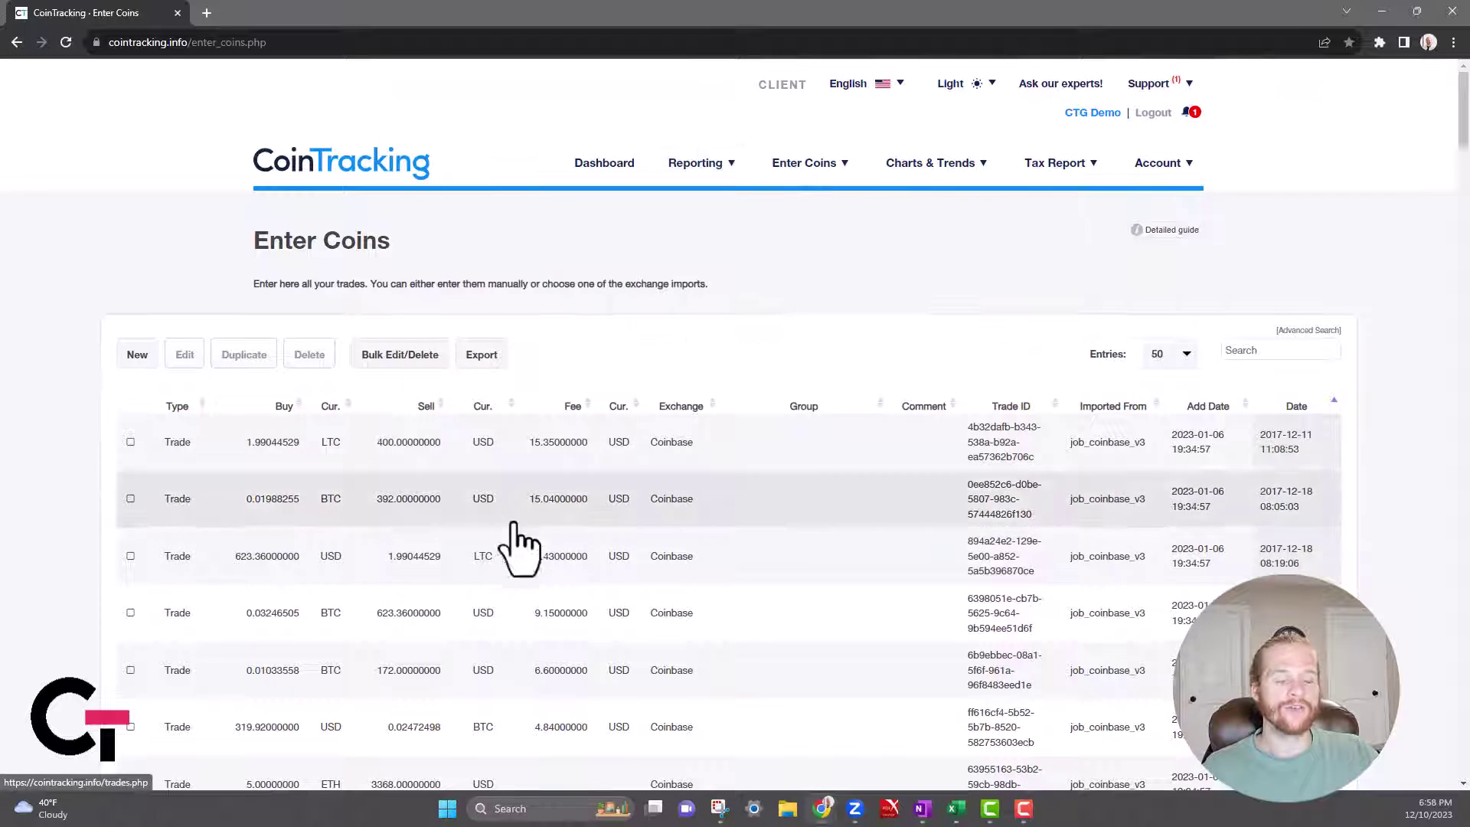
{"action": "left_click", "coordinate": [131, 441]}
{"action": "left_click", "coordinate": [131, 441]}
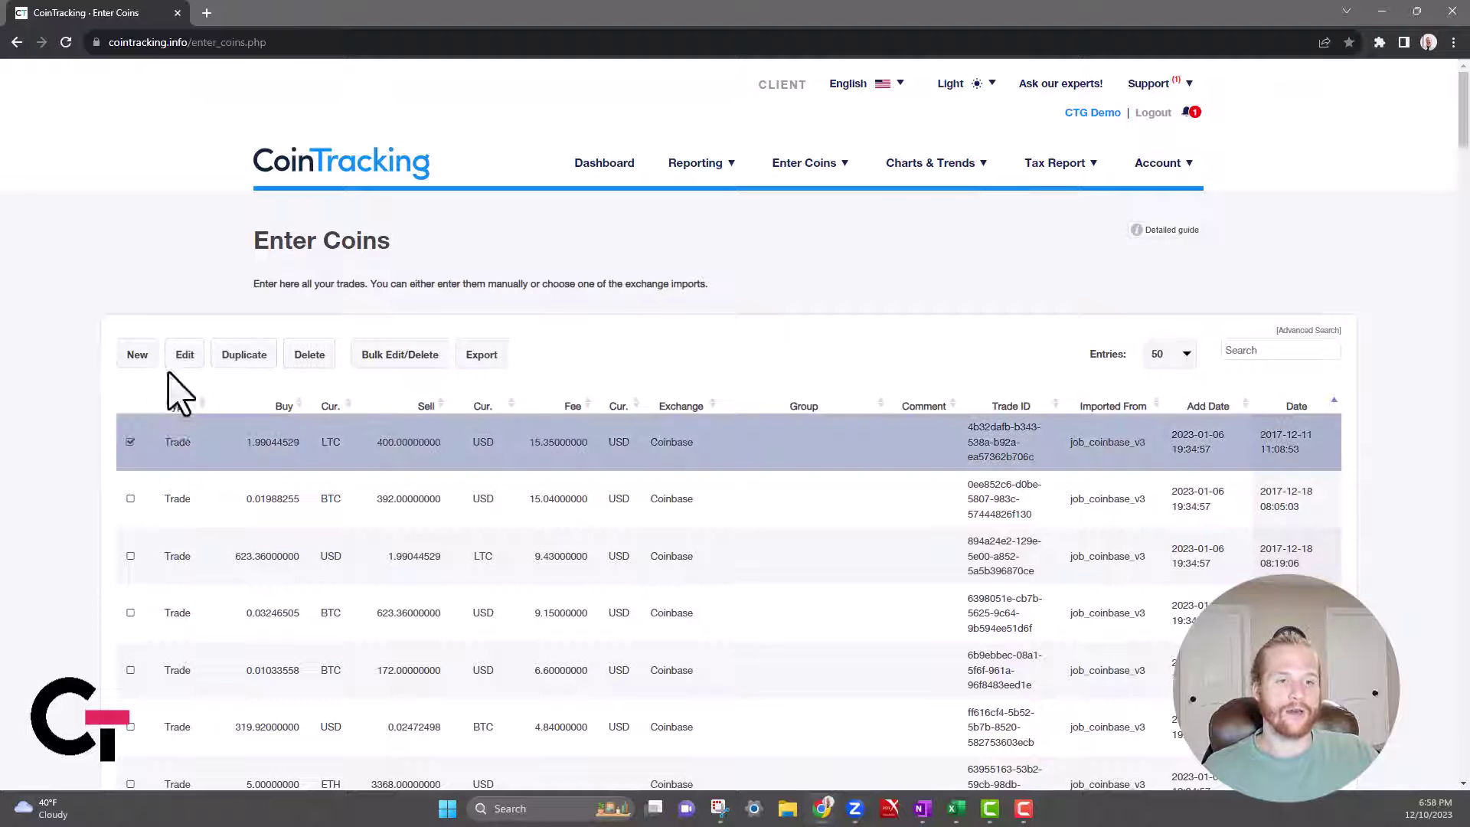
{"action": "left_click", "coordinate": [185, 355]}
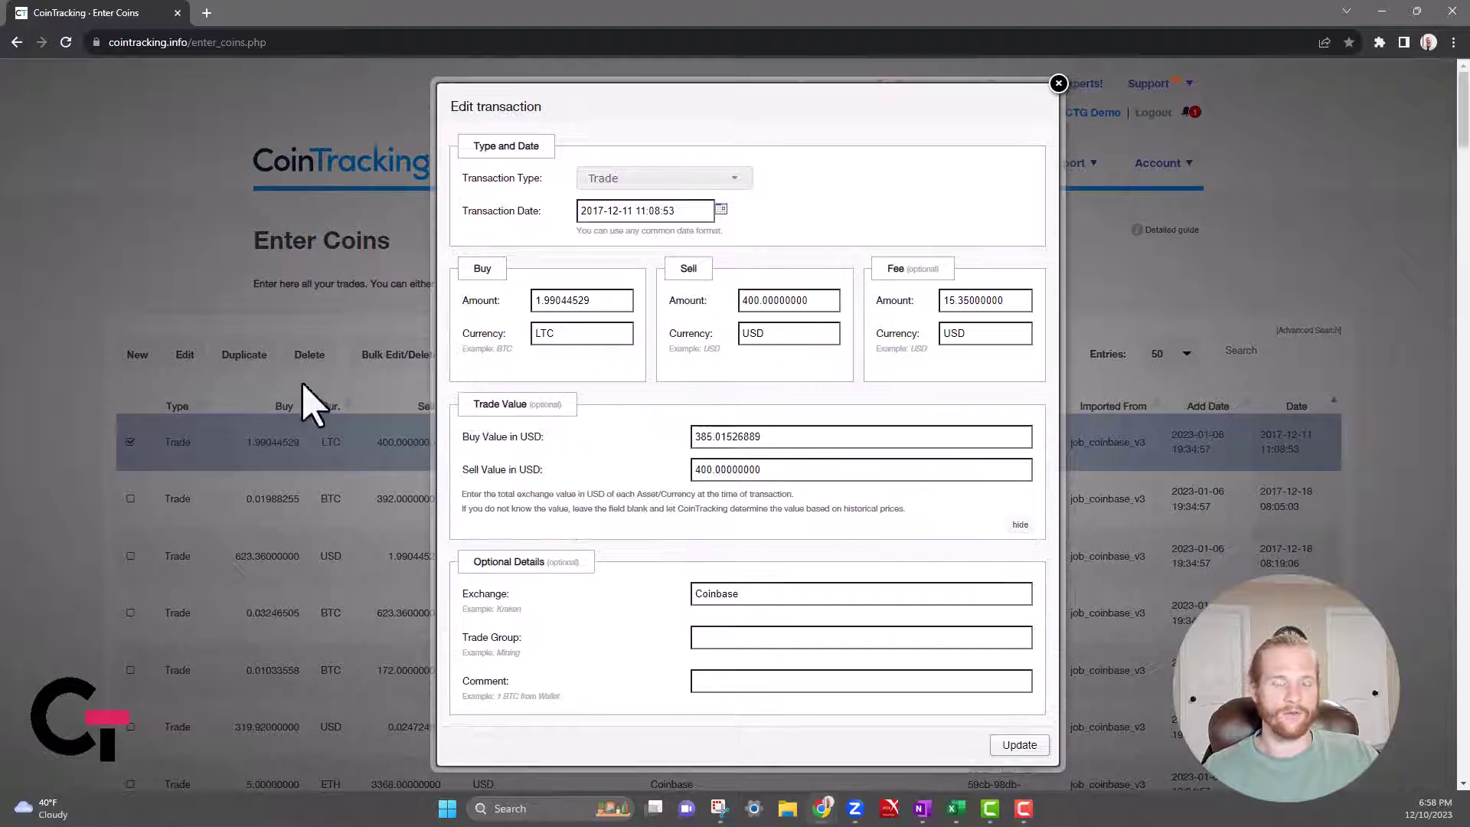
{"action": "left_click", "coordinate": [264, 442]}
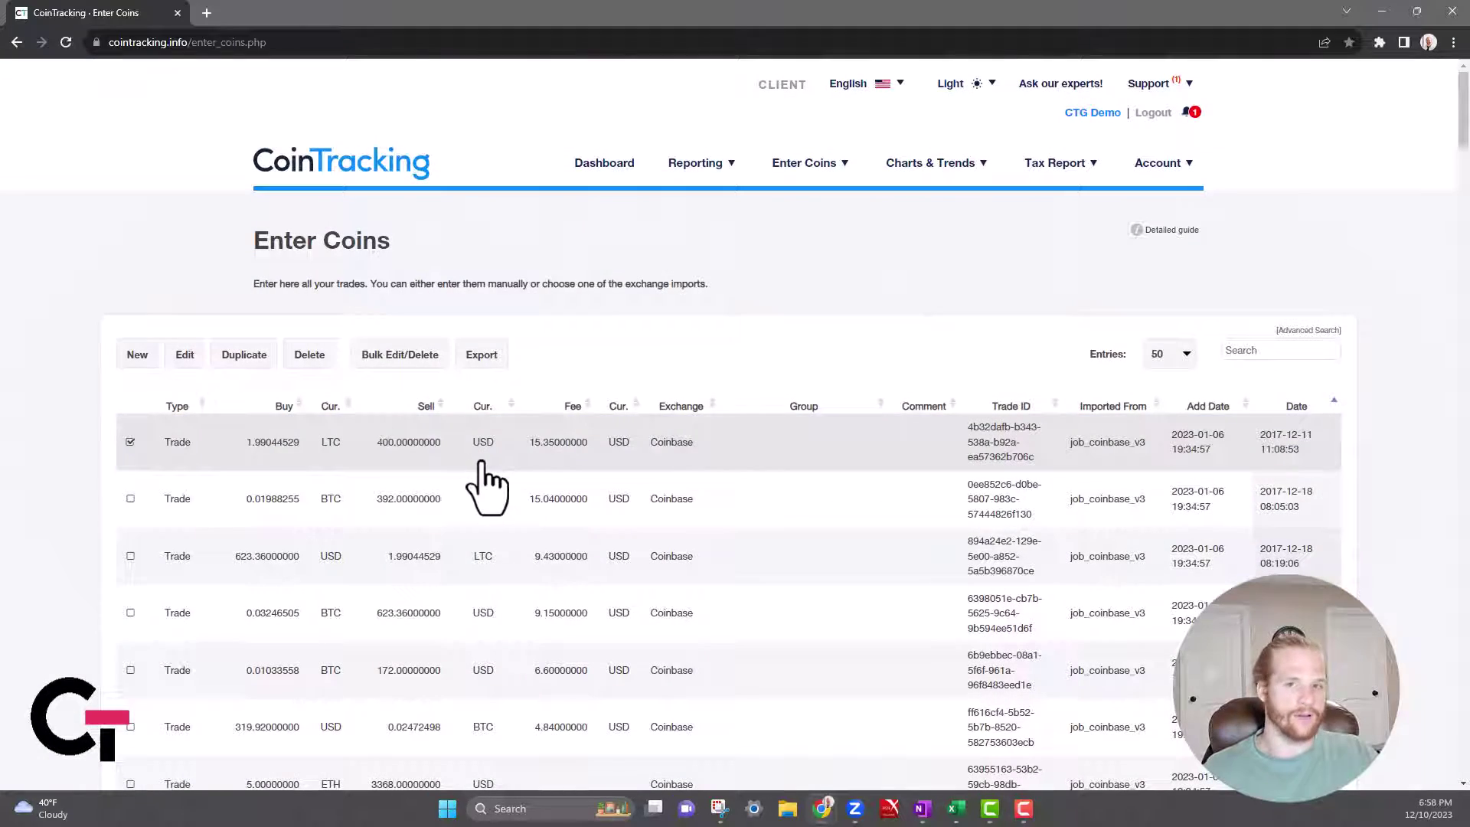
{"action": "left_click", "coordinate": [138, 356]}
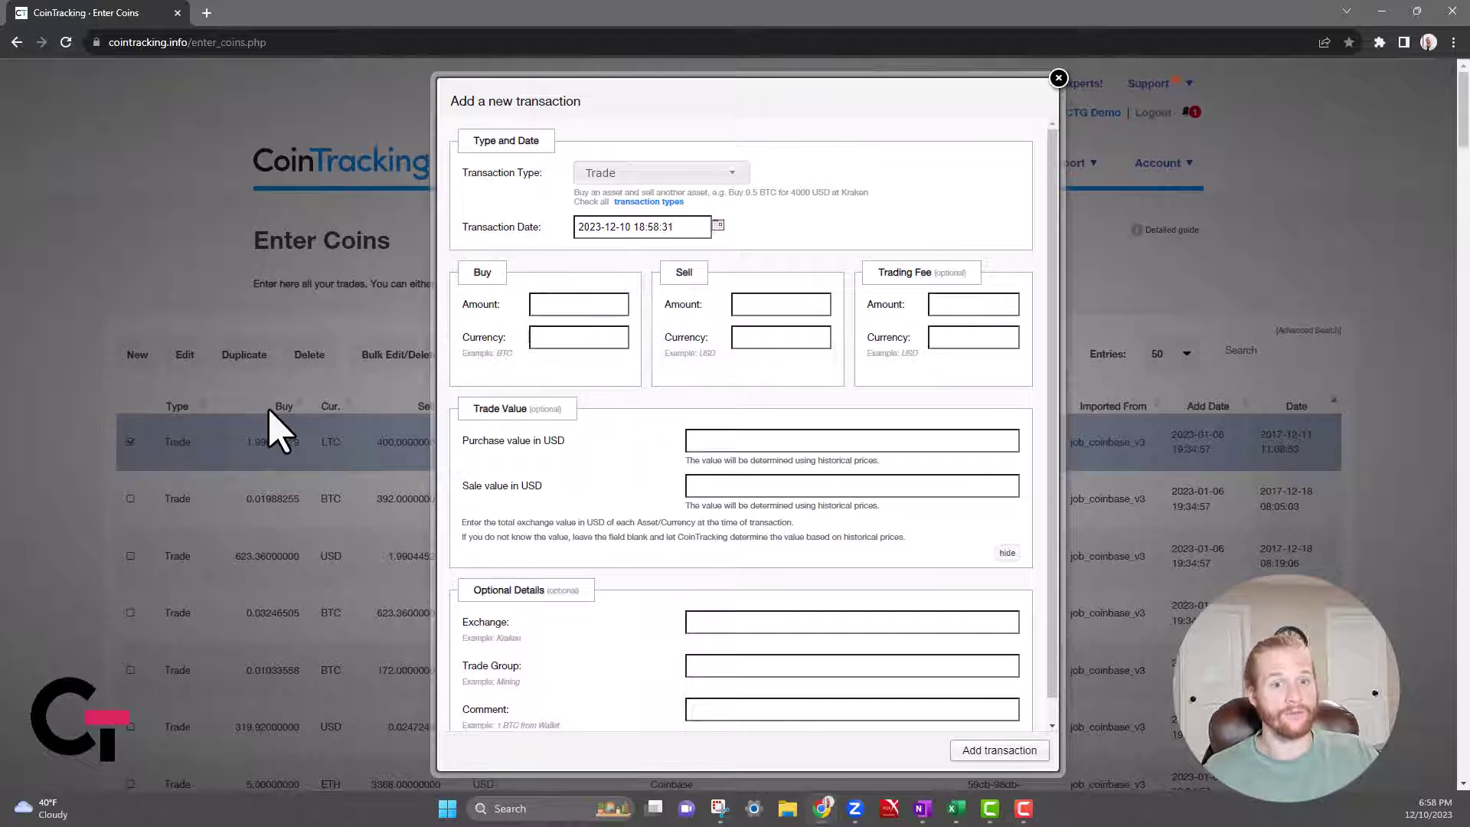
{"action": "left_click", "coordinate": [280, 432]}
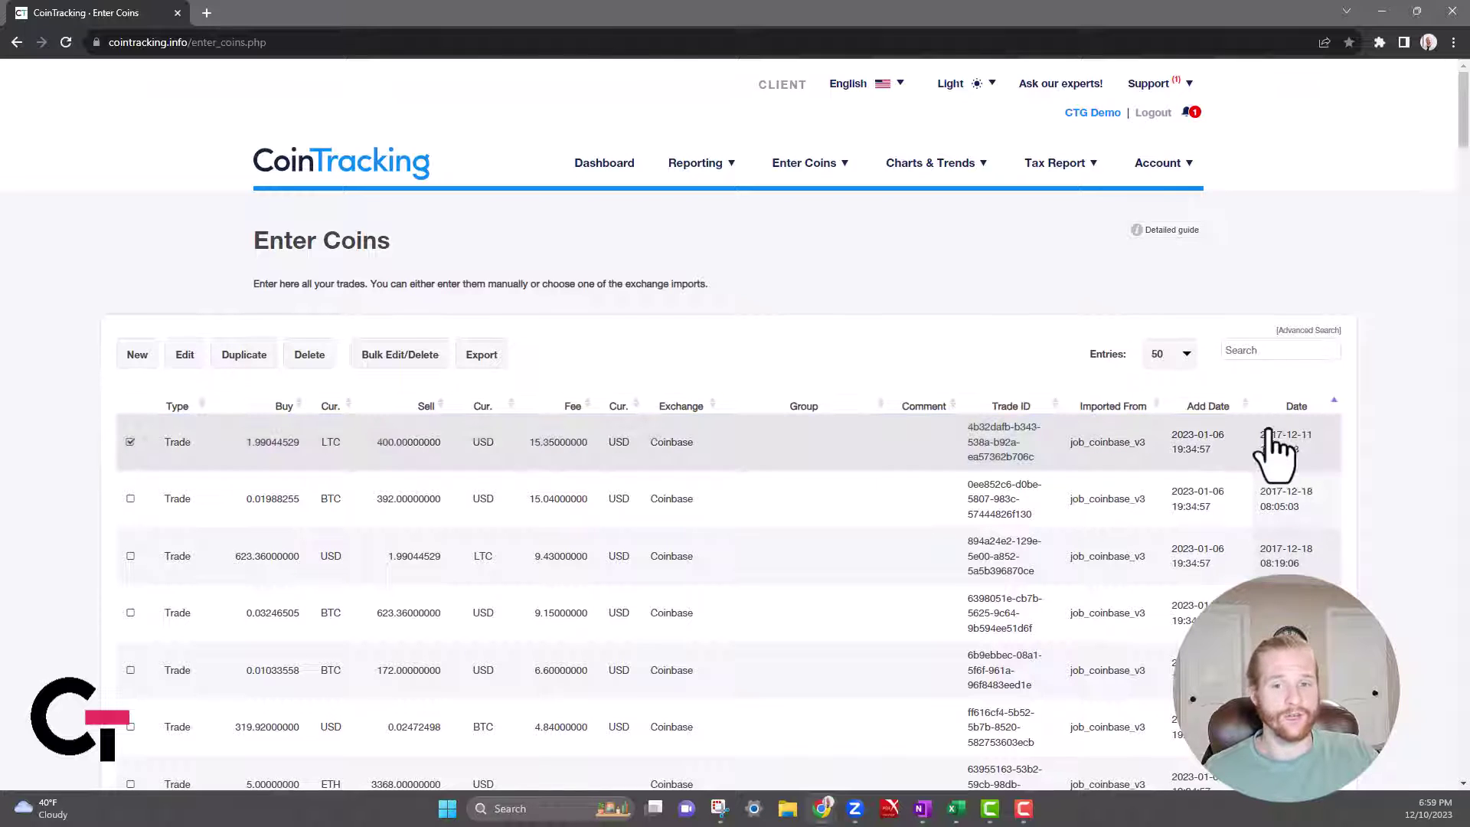
Open the CSV import page for Coinbase and highlight its report download instructions.
{"action": "mouse_move", "coordinate": [813, 187]}
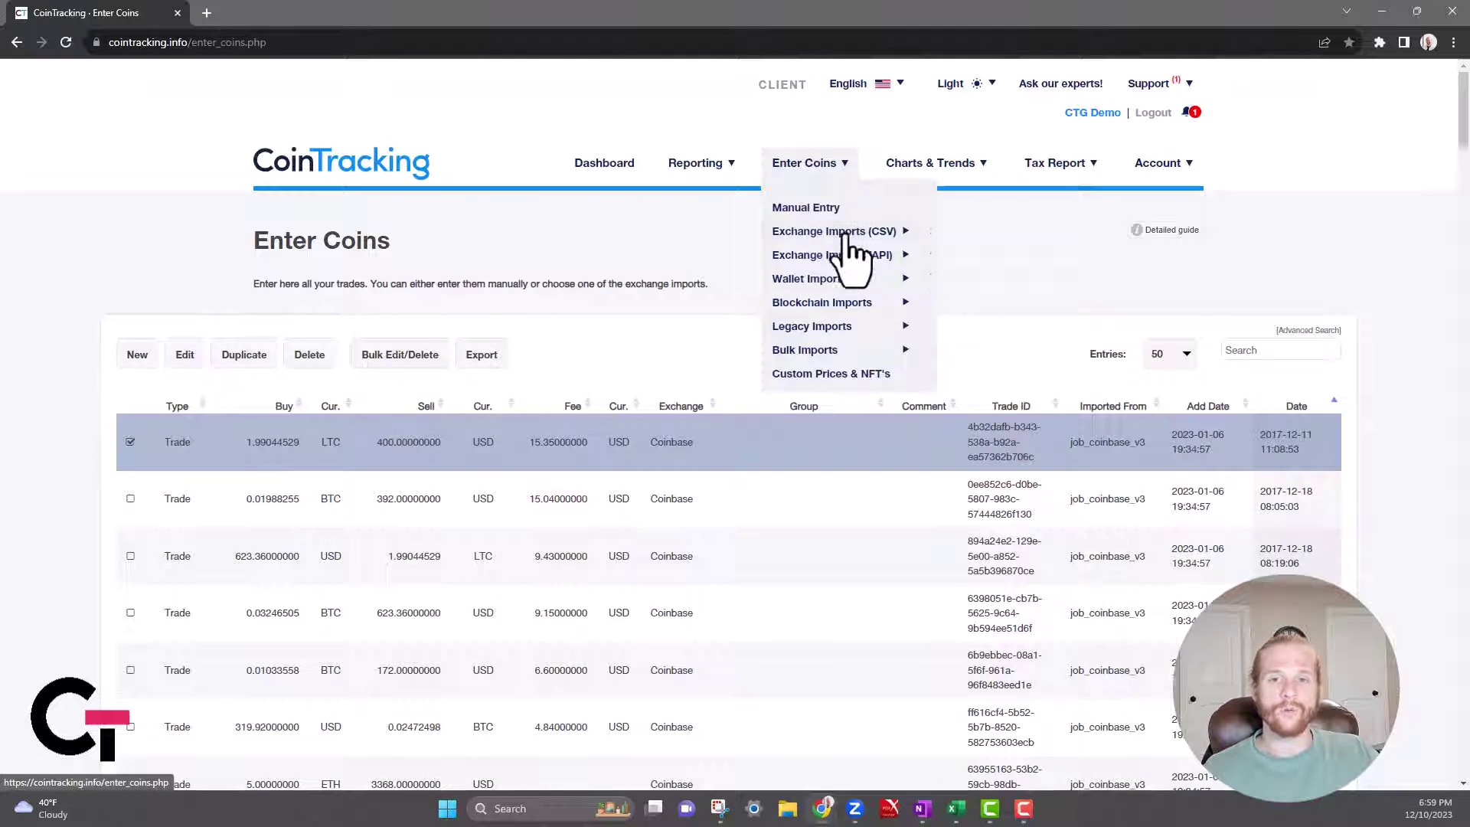
{"action": "mouse_move", "coordinate": [797, 233]}
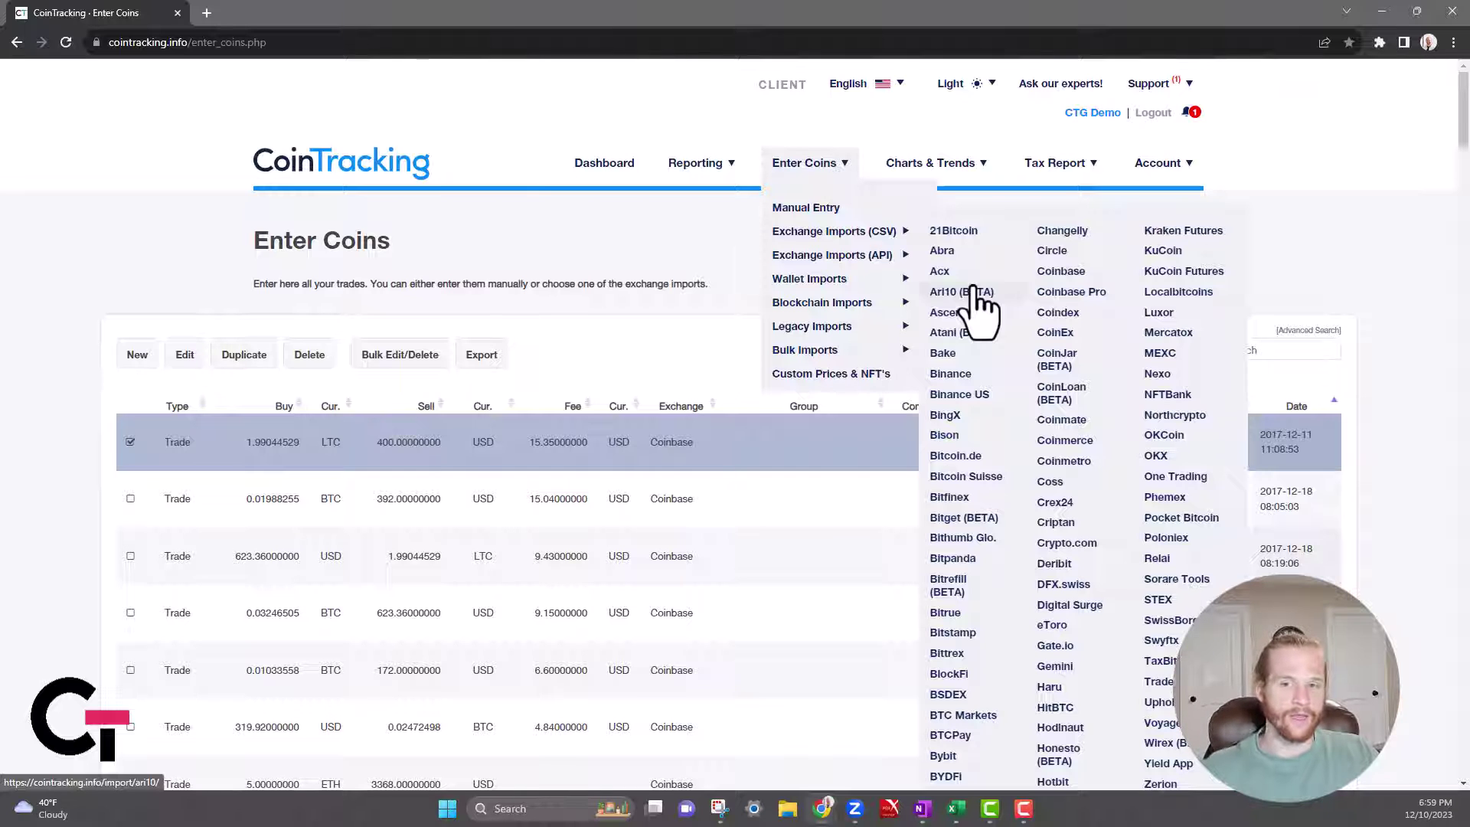
{"action": "left_click", "coordinate": [1063, 272]}
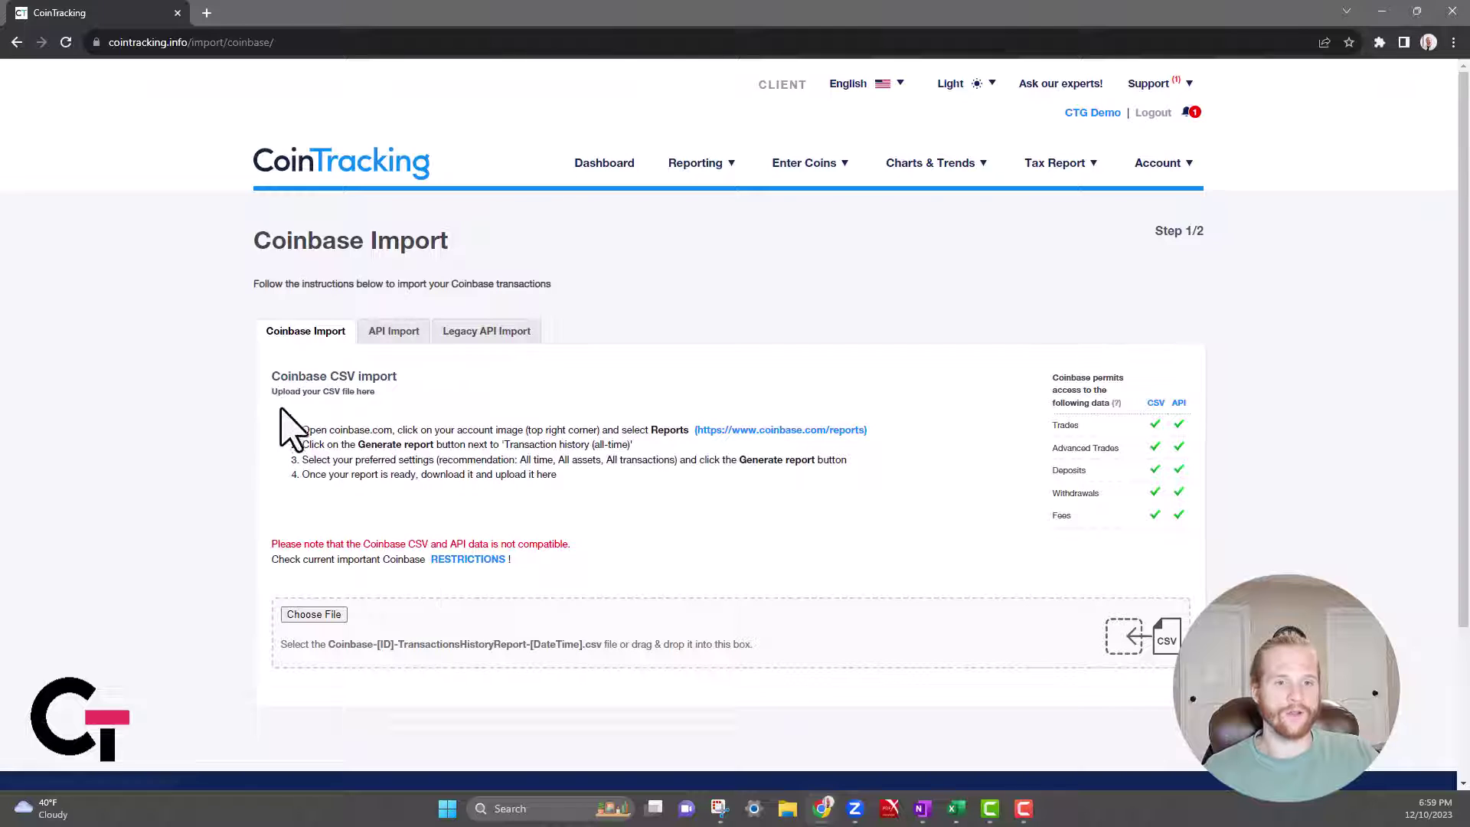
{"action": "left_click_drag", "start_coordinate": [302, 428], "coordinate": [610, 470]}
{"action": "left_click", "coordinate": [518, 458]}
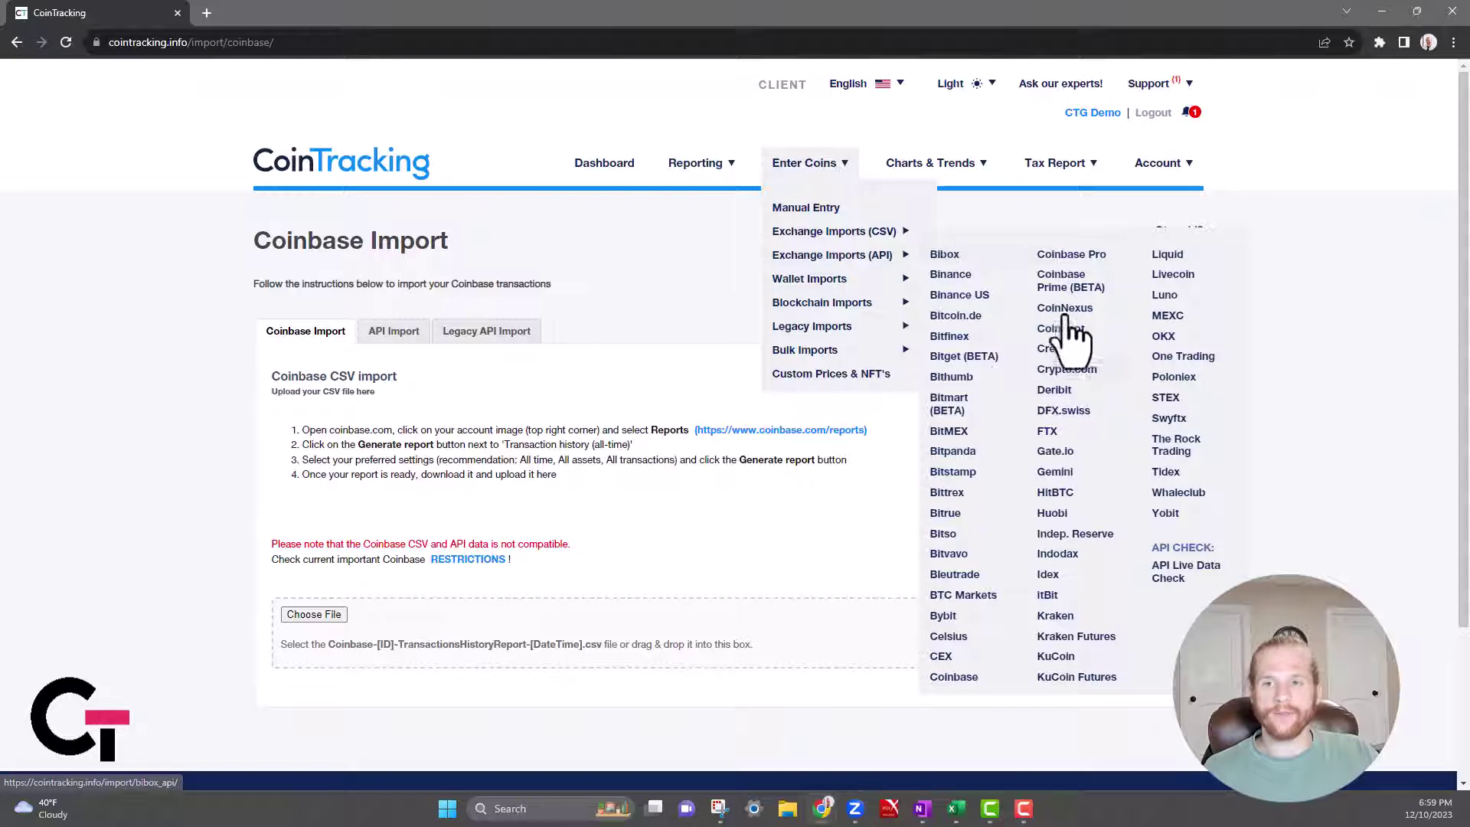
Open the API import page for Coinbase and highlight parts of the first setup instruction.
{"action": "left_click", "coordinate": [954, 677]}
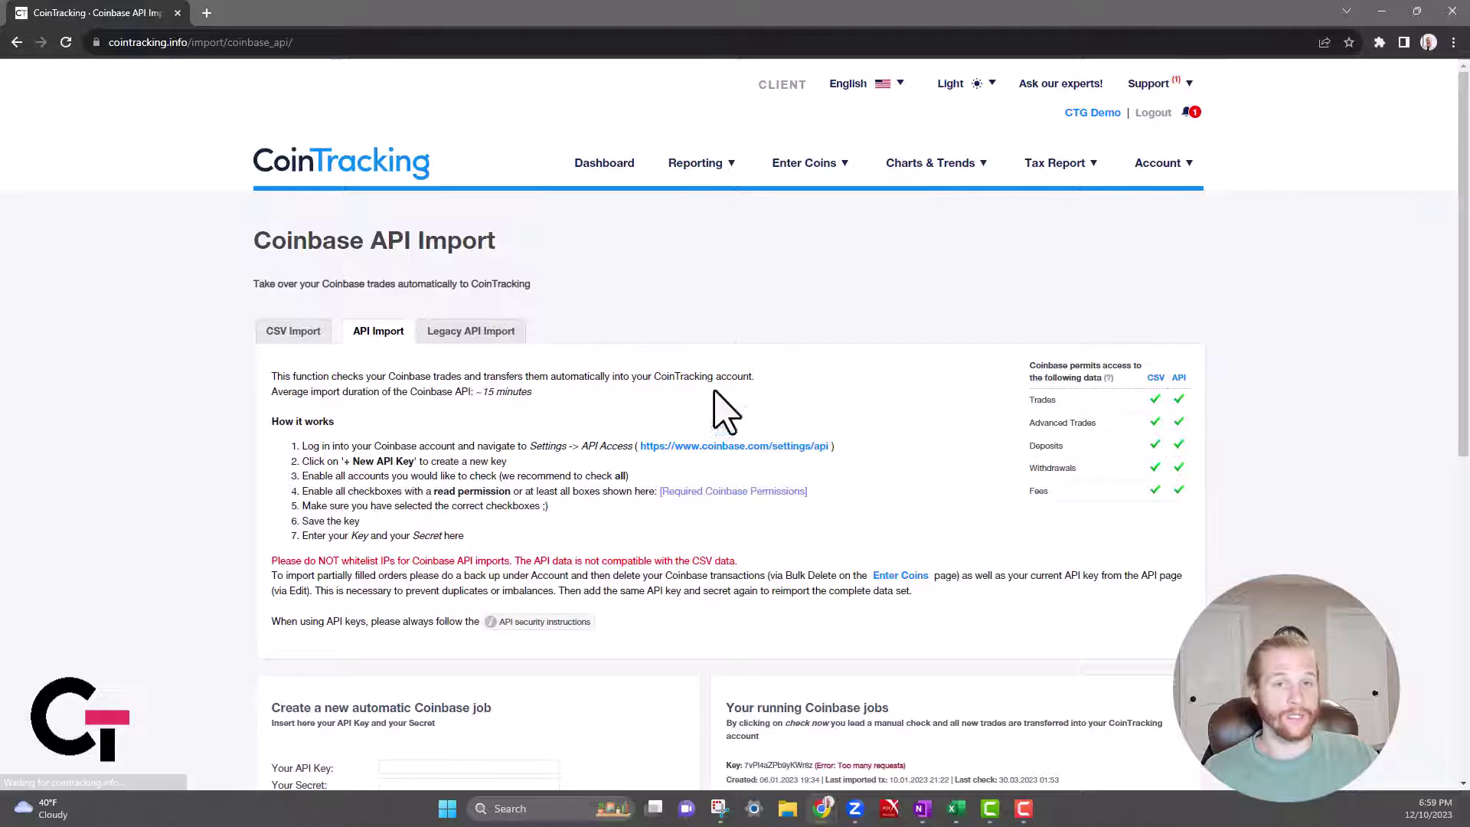
{"action": "scroll", "coordinate": [961, 311], "scroll_direction": "down", "scroll_amount": 2}
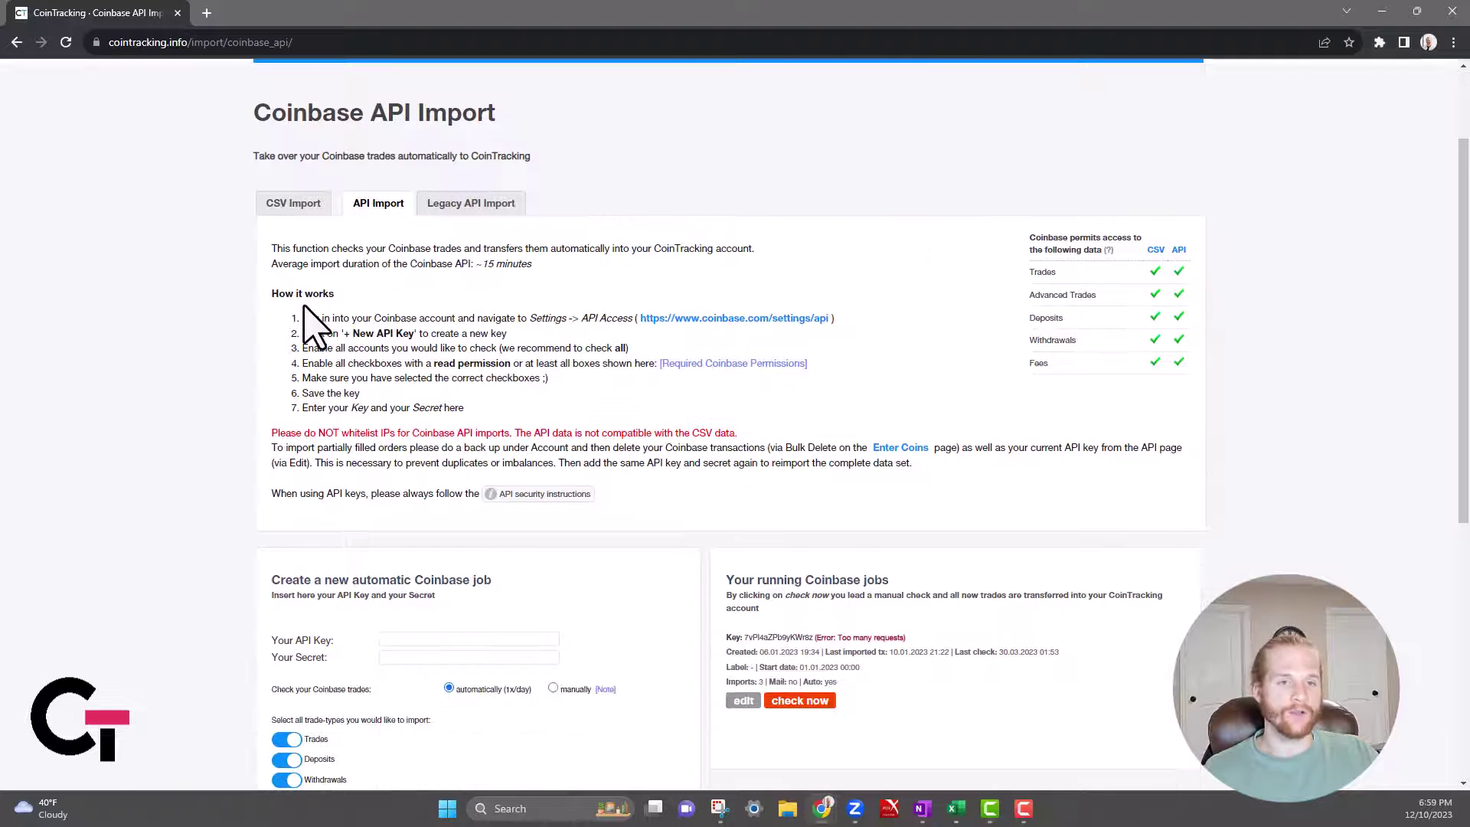
{"action": "left_click_drag", "start_coordinate": [303, 318], "coordinate": [374, 318]}
{"action": "left_click_drag", "start_coordinate": [477, 322], "coordinate": [501, 320]}
Point out the API Key and Secret fields for a new Coinbase job without filling them, and highlight the page heading.
{"action": "scroll", "coordinate": [502, 485], "scroll_direction": "down", "scroll_amount": 4}
{"action": "left_click", "coordinate": [444, 384]}
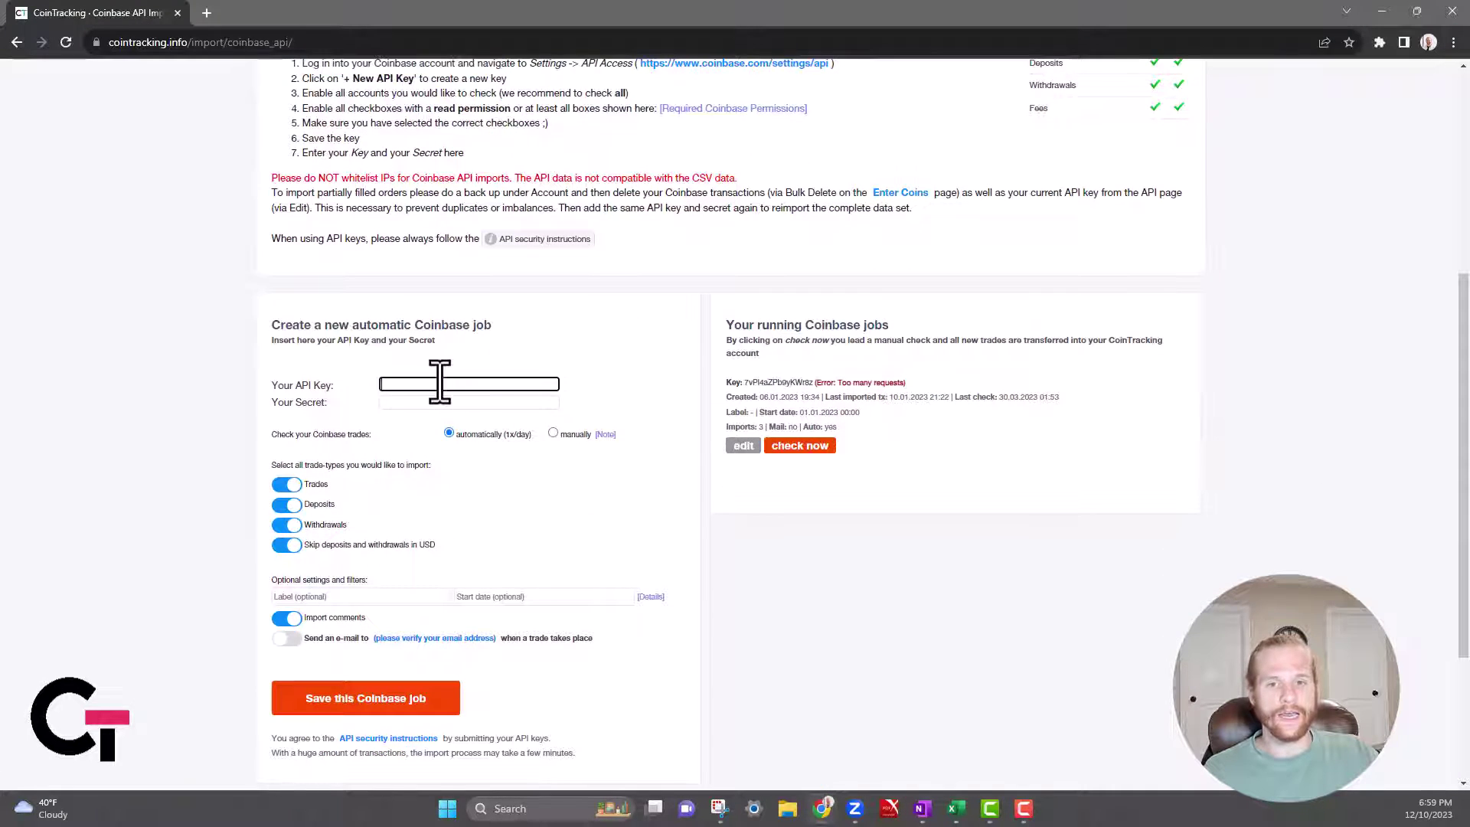
{"action": "left_click", "coordinate": [417, 405]}
{"action": "left_click", "coordinate": [642, 304]}
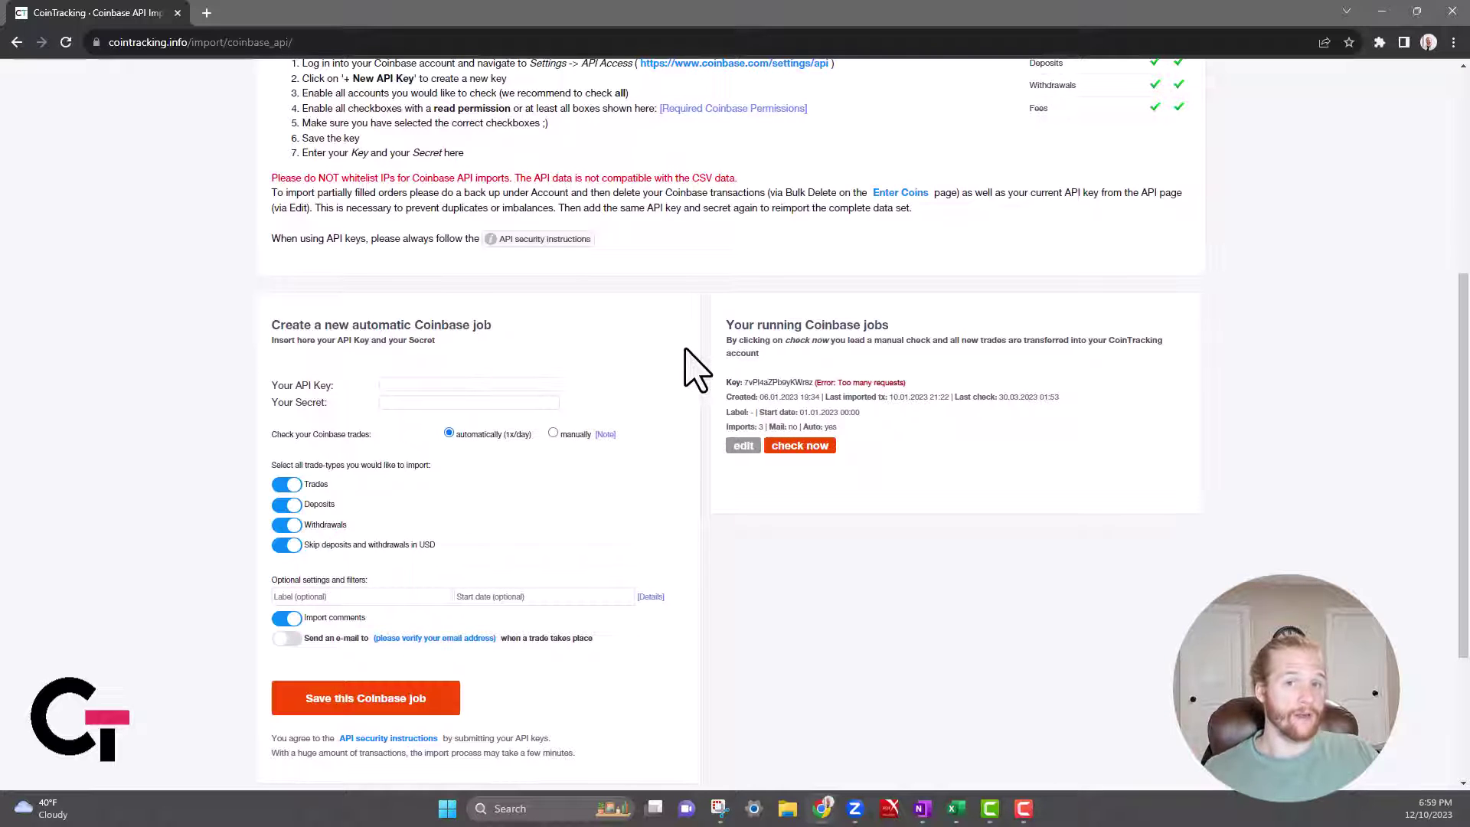
{"action": "scroll", "coordinate": [686, 350], "scroll_direction": "up", "scroll_amount": 6}
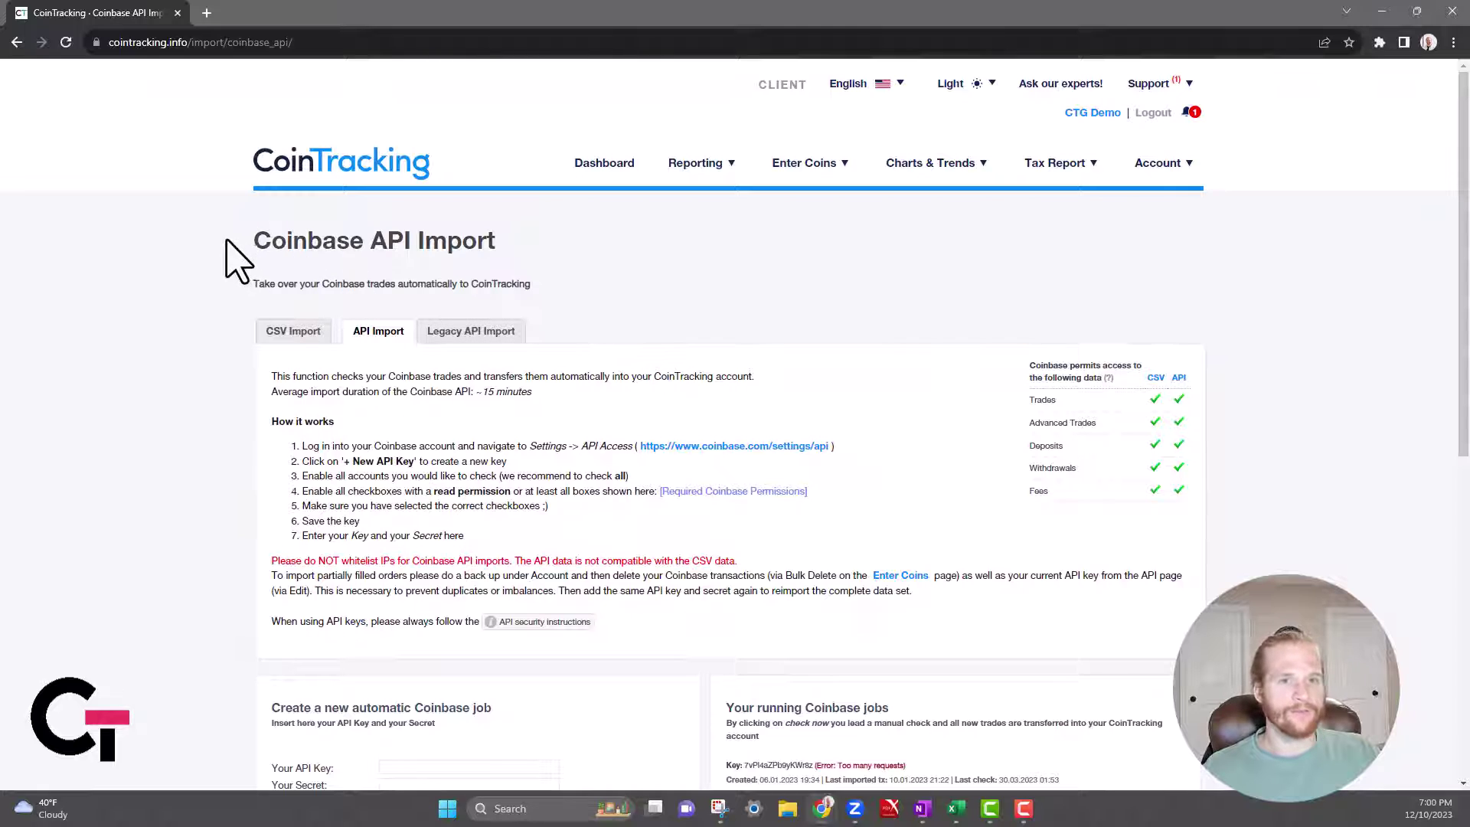
{"action": "left_click_drag", "start_coordinate": [227, 240], "coordinate": [463, 245]}
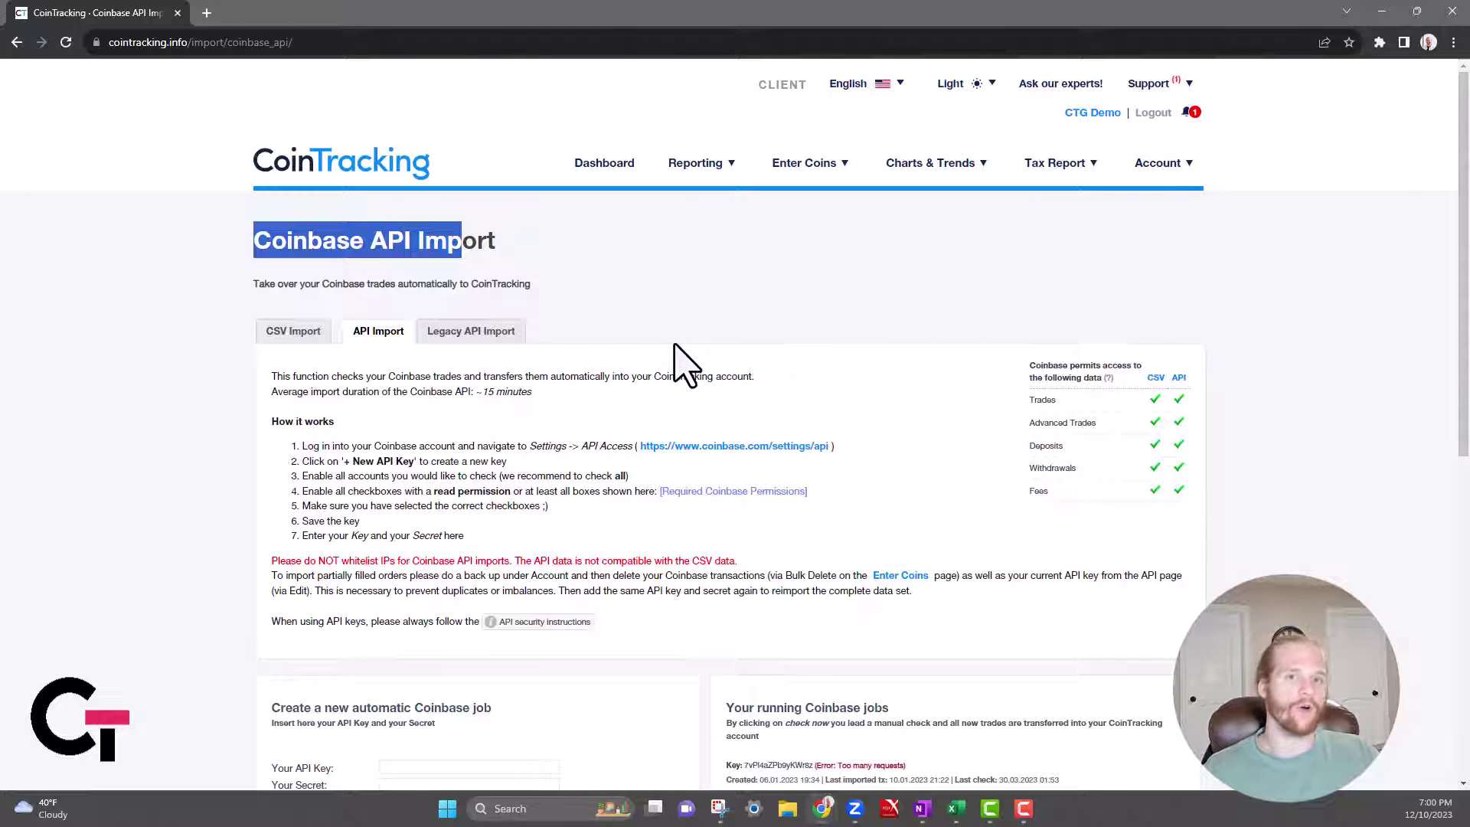
Look through the exchanges offered for CSV import and open the Ledger Live wallet import page.
{"action": "mouse_move", "coordinate": [814, 197]}
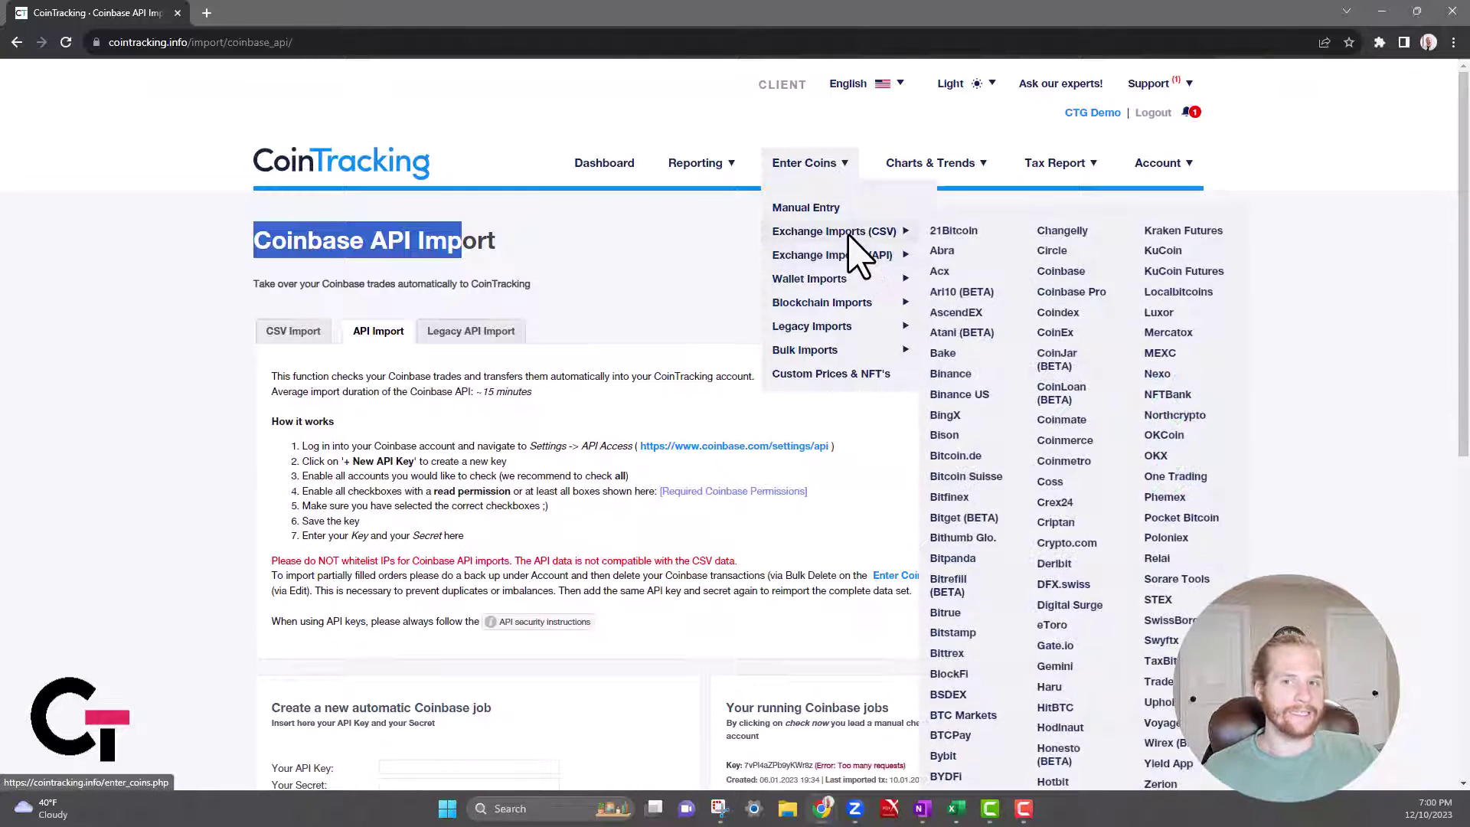
{"action": "scroll", "coordinate": [1107, 460], "scroll_direction": "down", "scroll_amount": 2}
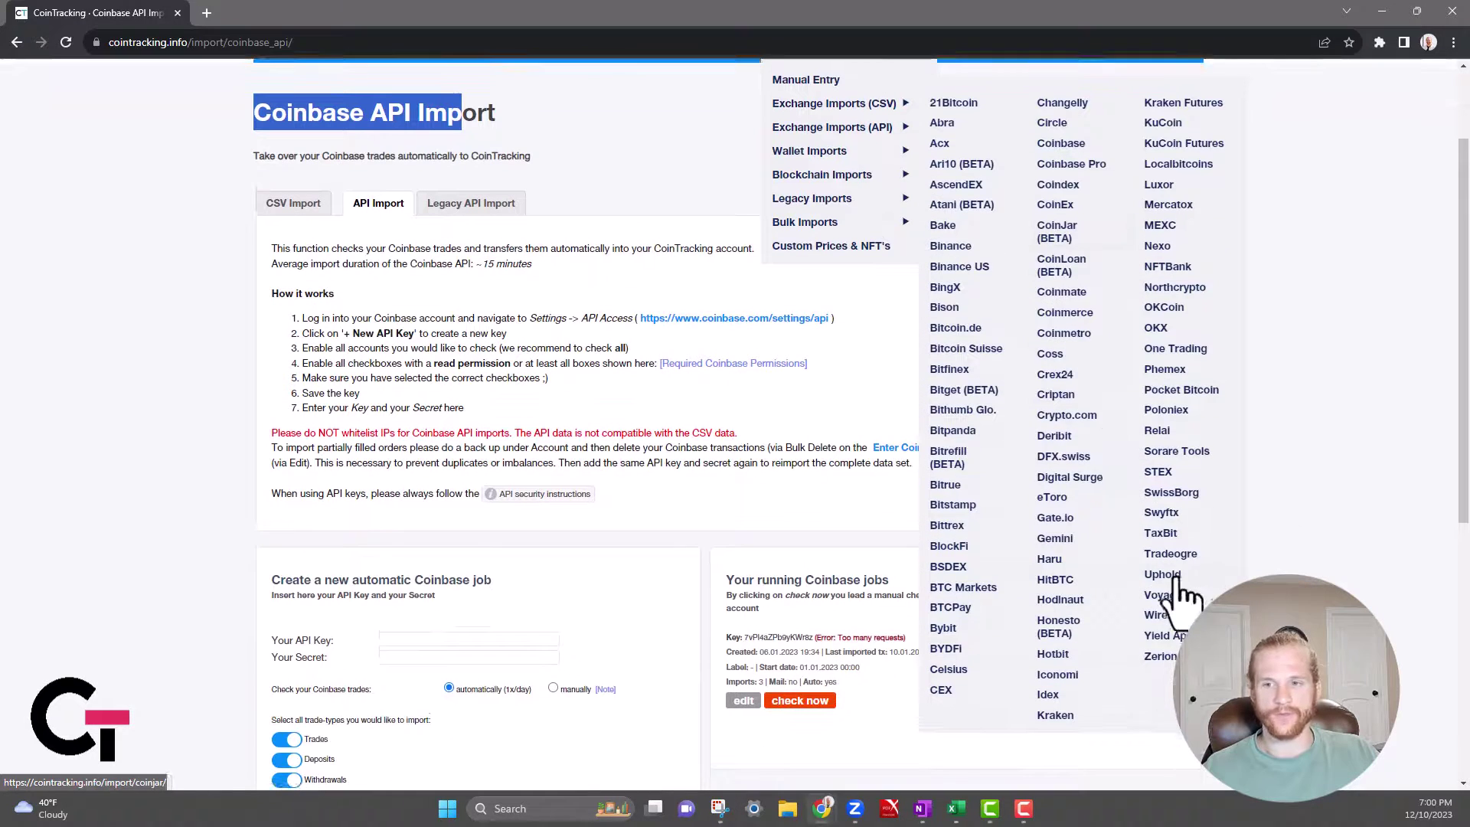
{"action": "scroll", "coordinate": [1133, 535], "scroll_direction": "up", "scroll_amount": 2}
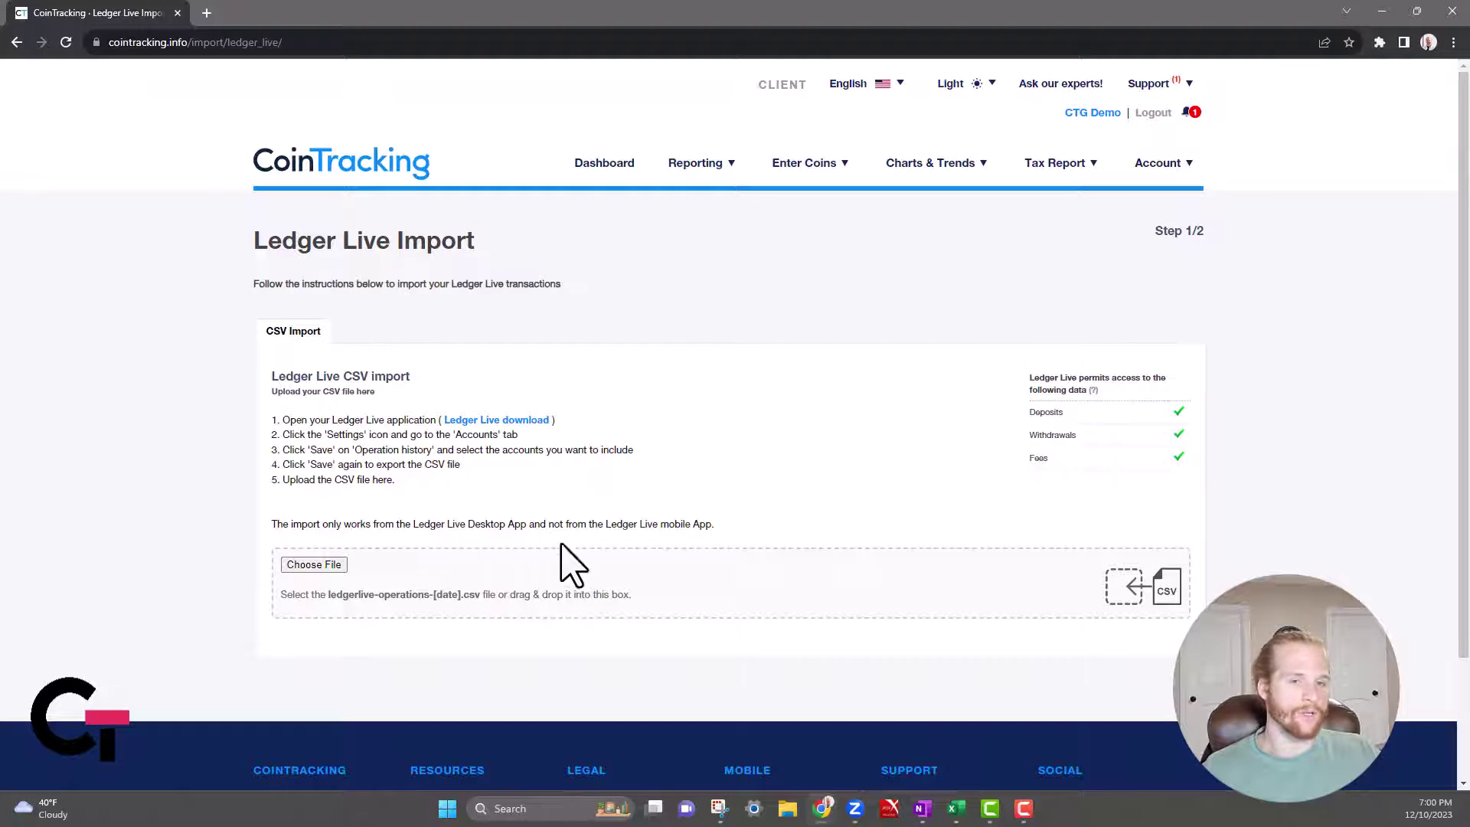
Open the Binance Smart Chain blockchain import page and show its BSC address field, leaving it empty.
{"action": "left_click", "coordinate": [815, 160]}
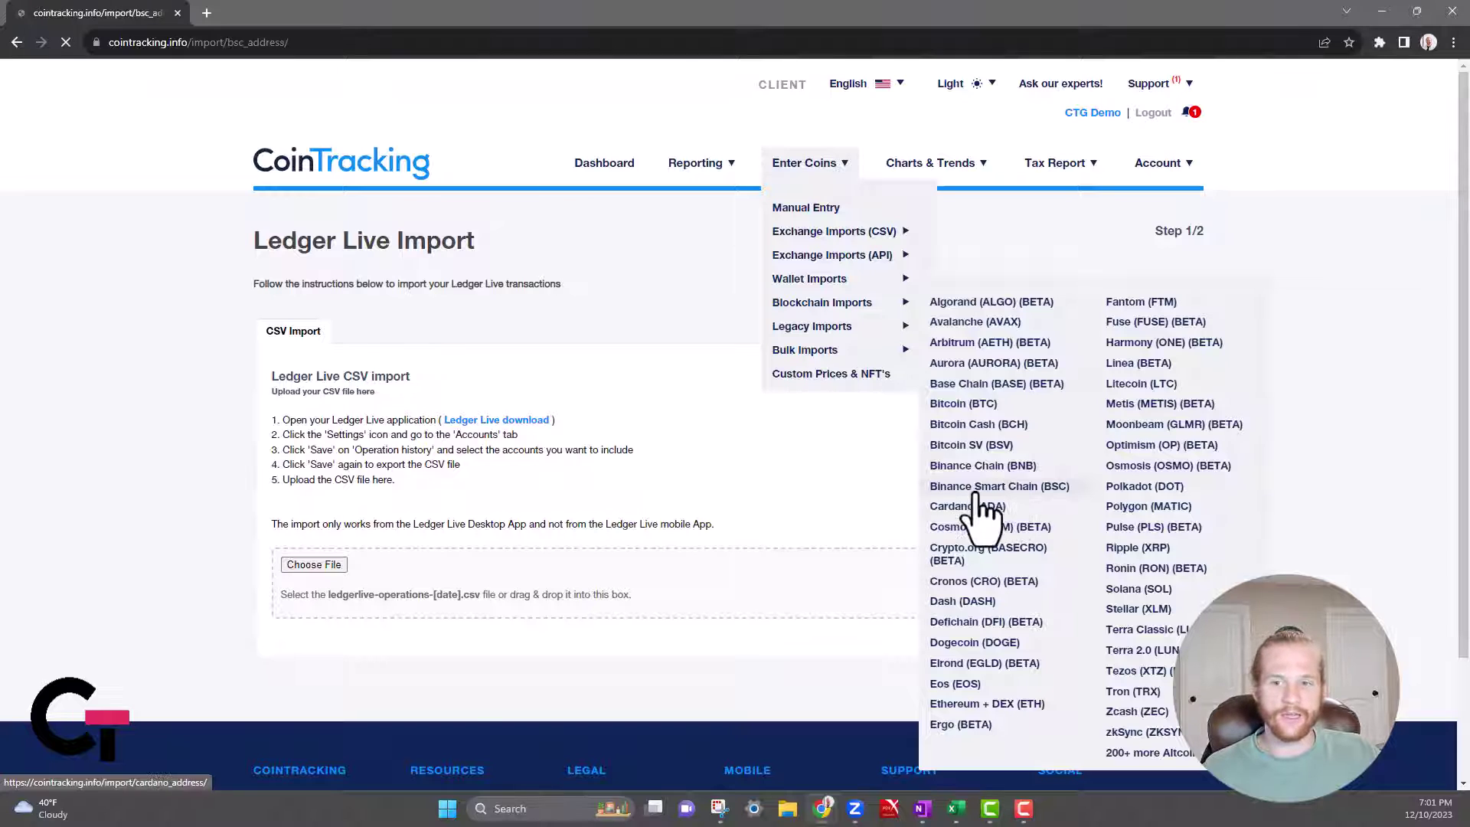
{"action": "left_click", "coordinate": [366, 557]}
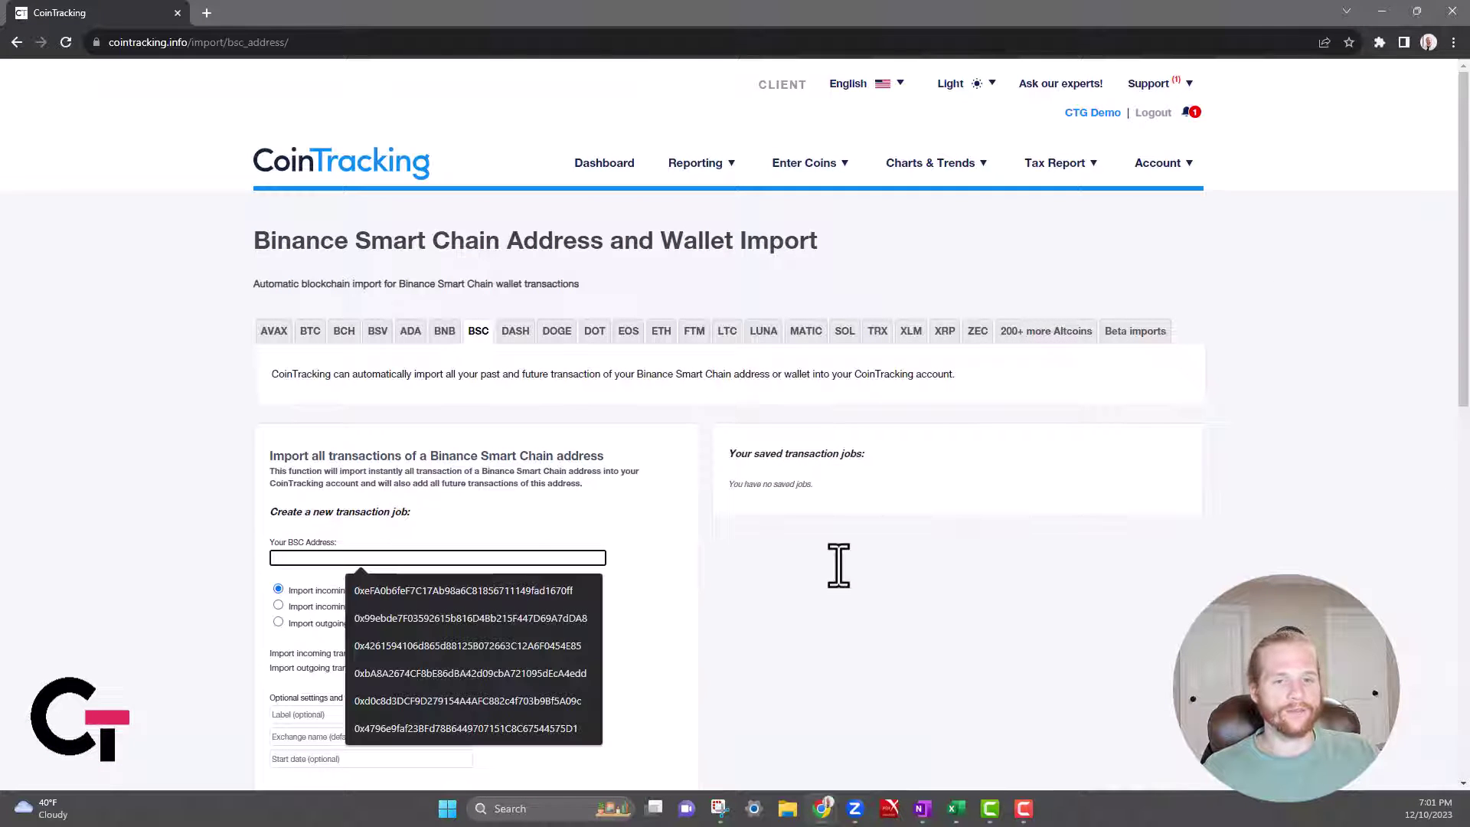
{"action": "left_click", "coordinate": [642, 708]}
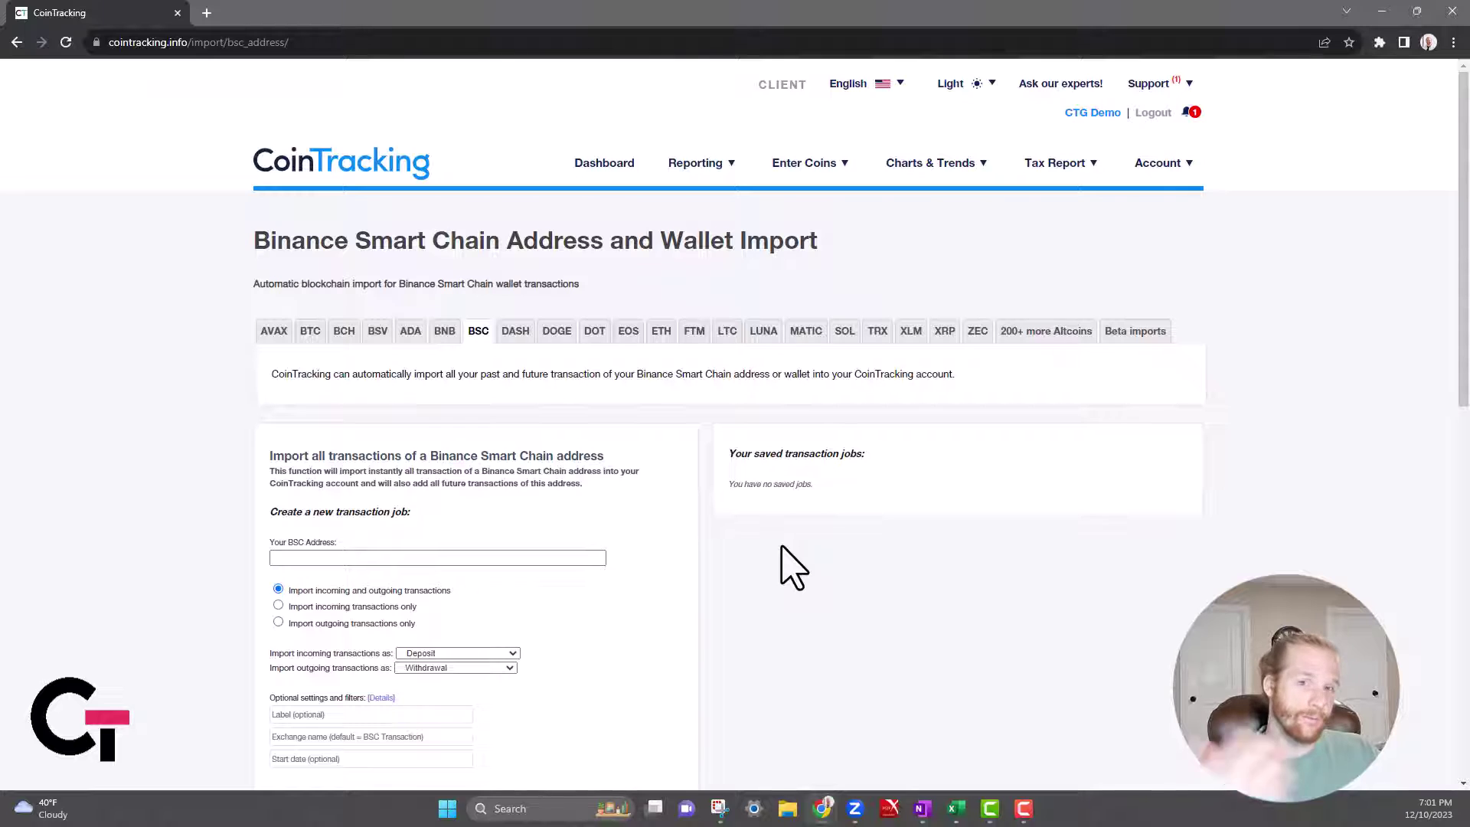
Browse the exchanges offered under Legacy Imports.
{"action": "mouse_move", "coordinate": [802, 184]}
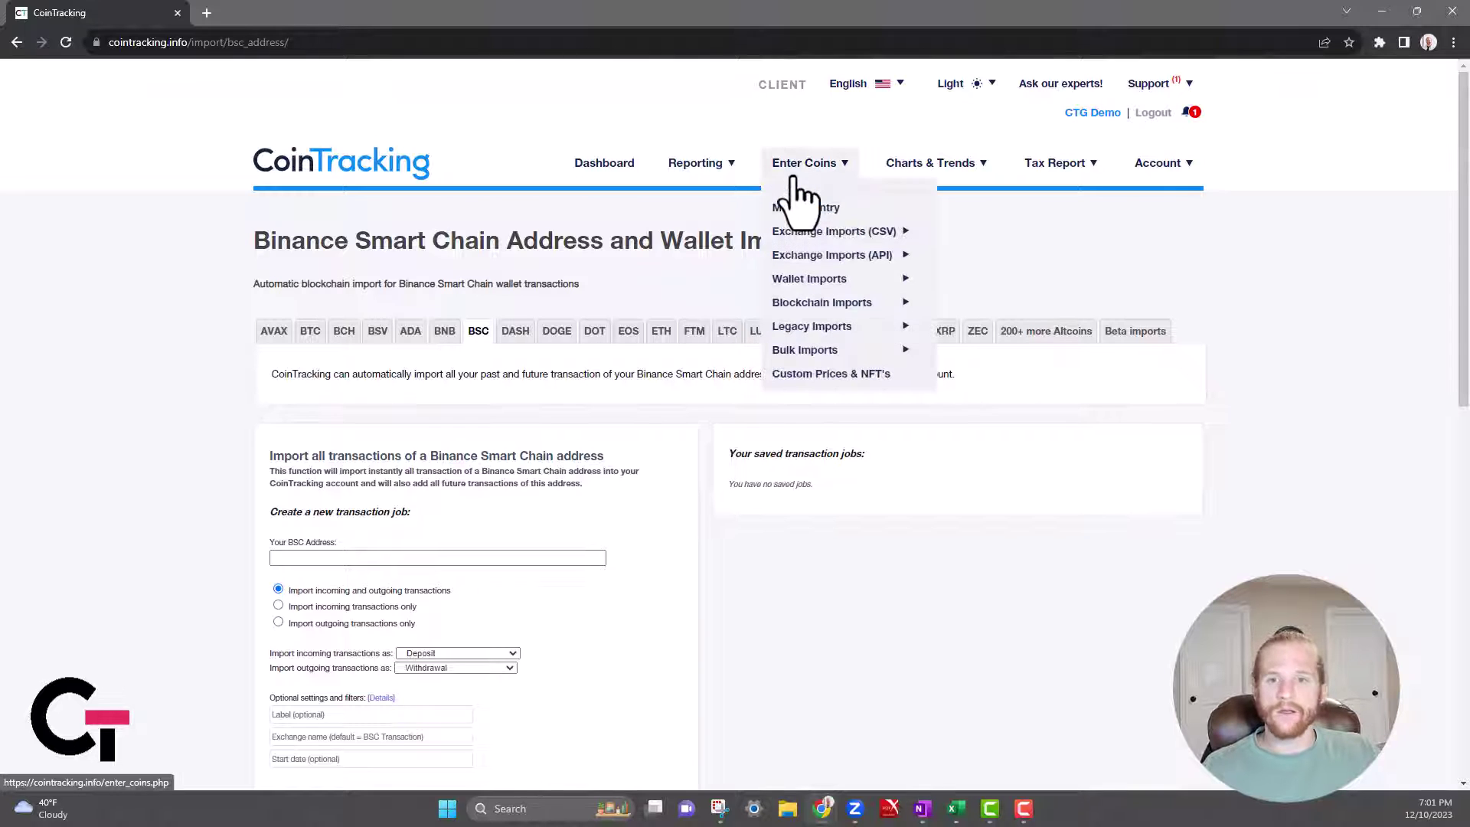
{"action": "mouse_move", "coordinate": [804, 333]}
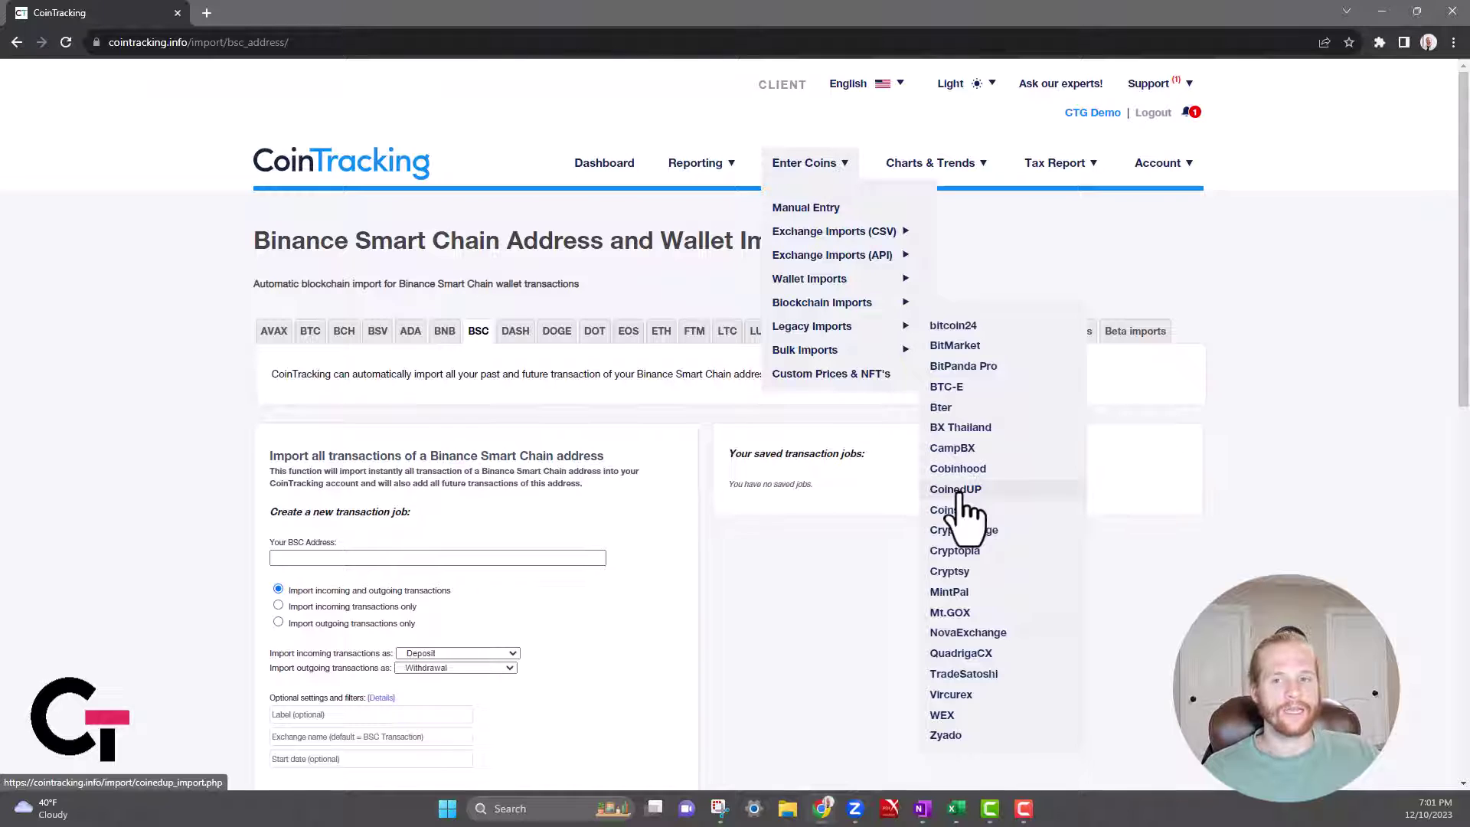
Open the CSV Import page under Bulk Imports and revisit the list of exchange import options.
{"action": "mouse_move", "coordinate": [870, 354]}
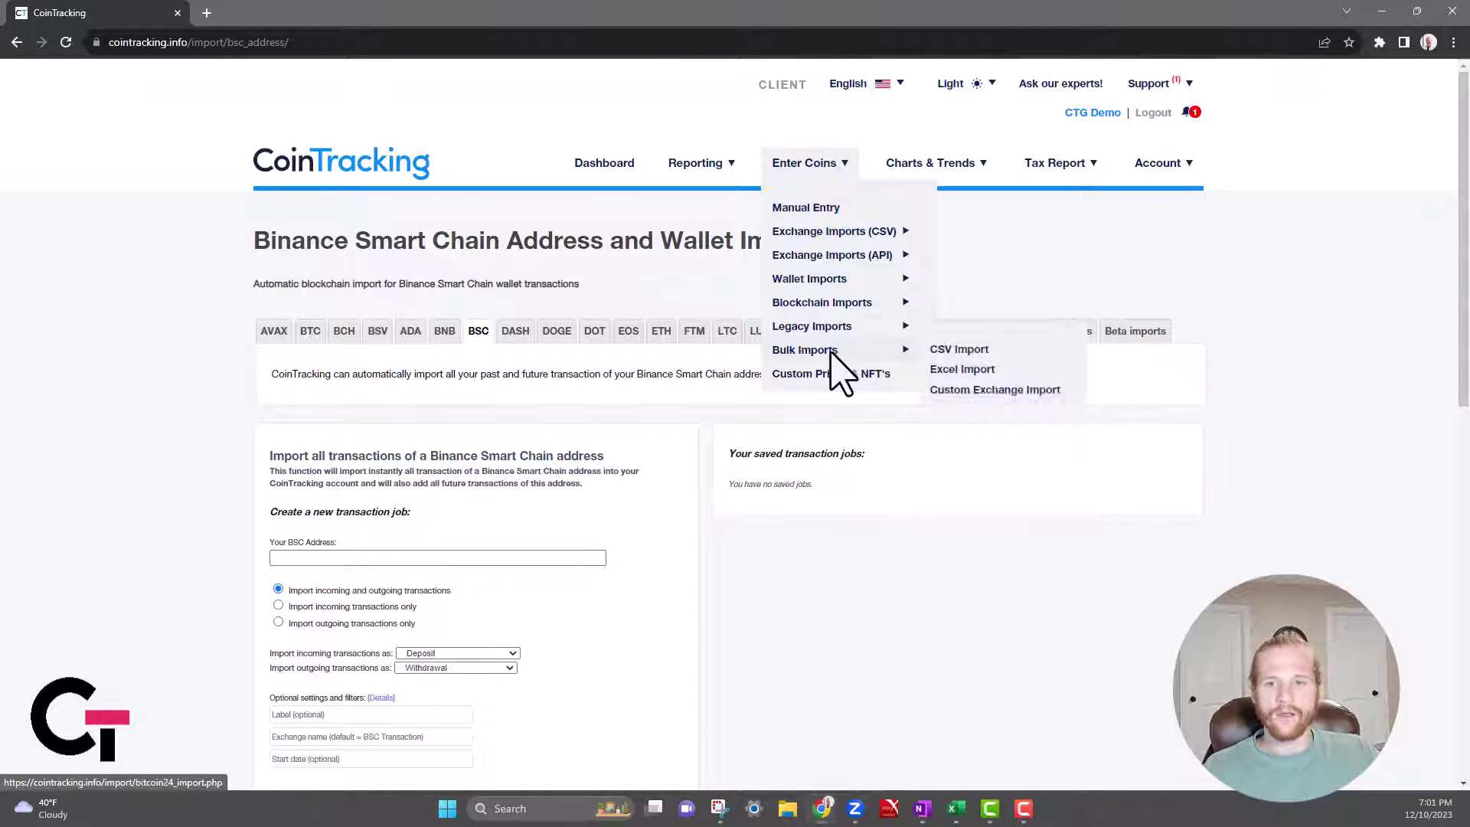
{"action": "left_click", "coordinate": [966, 352]}
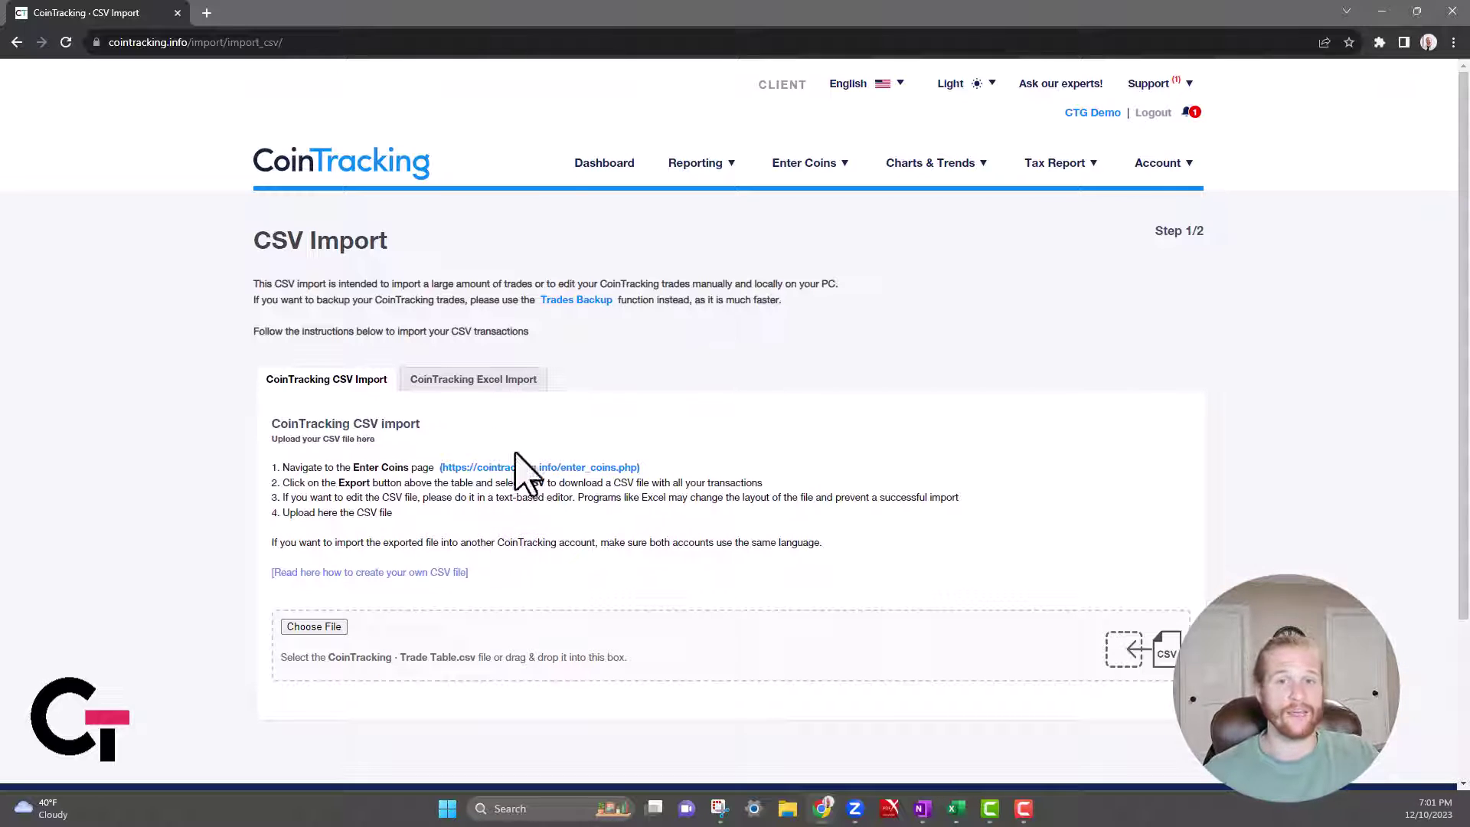
{"action": "mouse_move", "coordinate": [869, 234]}
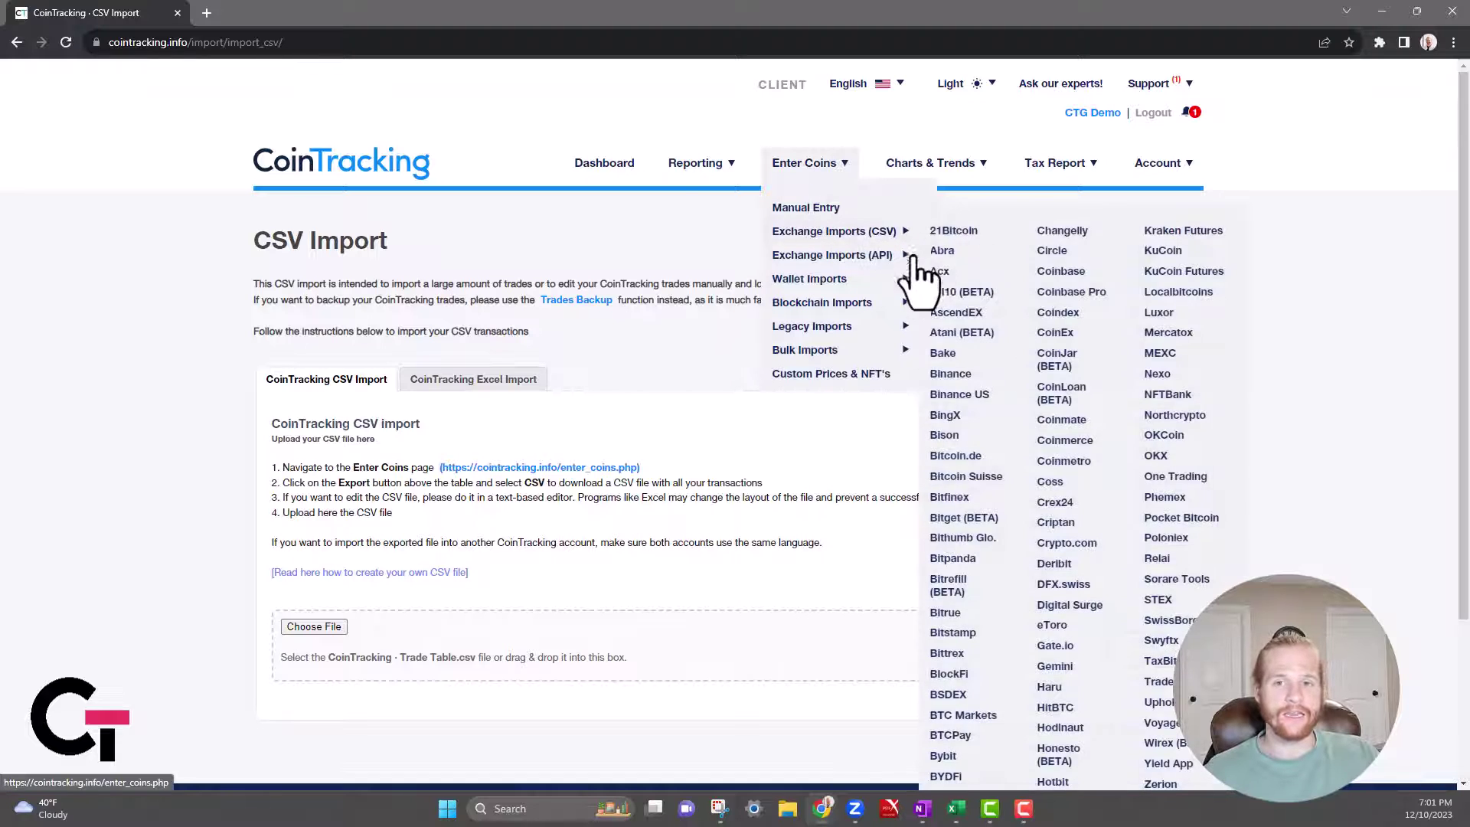
{"action": "mouse_move", "coordinate": [899, 252]}
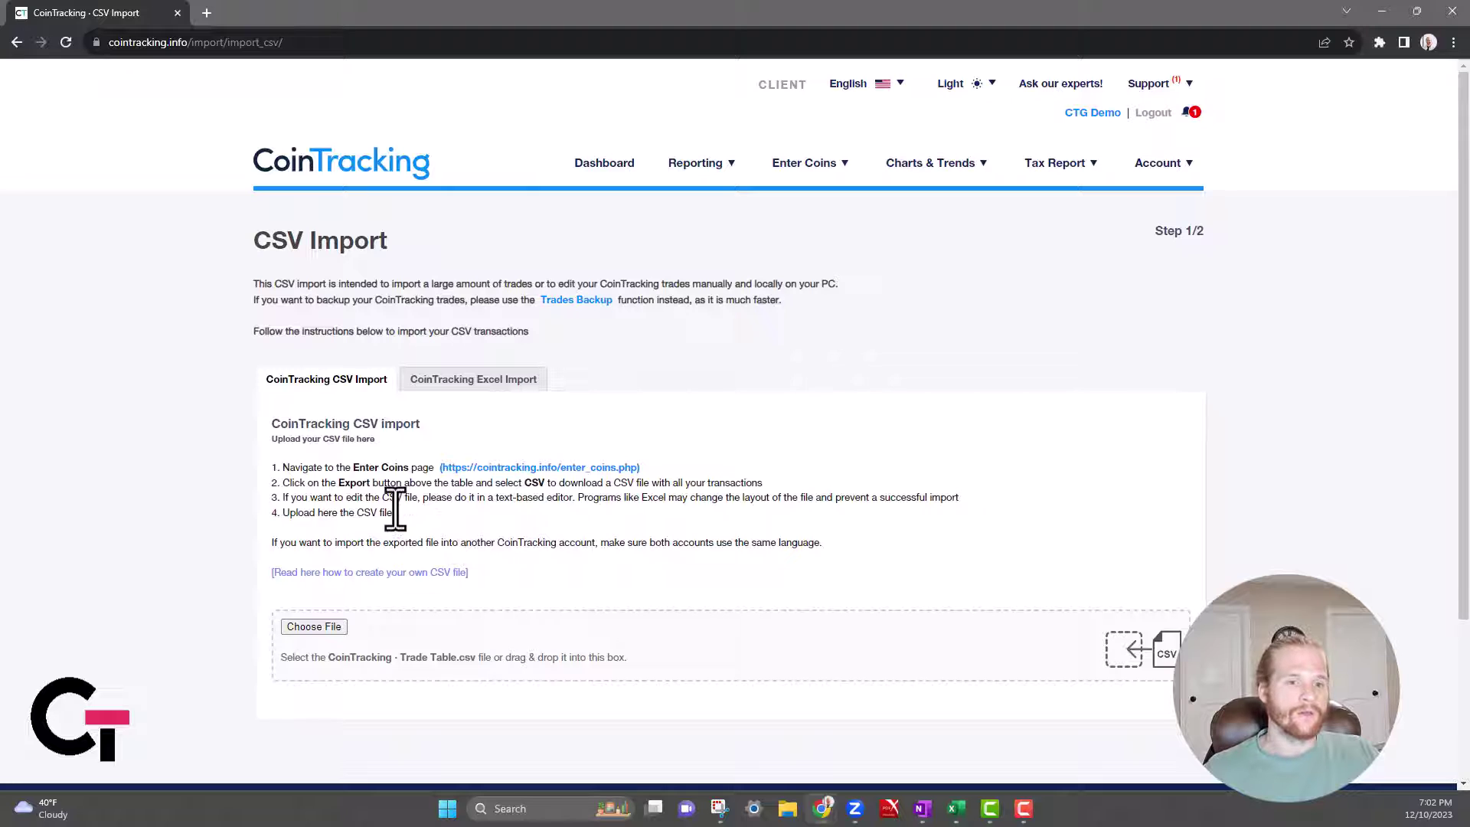
Expand the instructions for creating your own CSV file and examine the required header format and optional columns.
{"action": "left_click", "coordinate": [369, 574]}
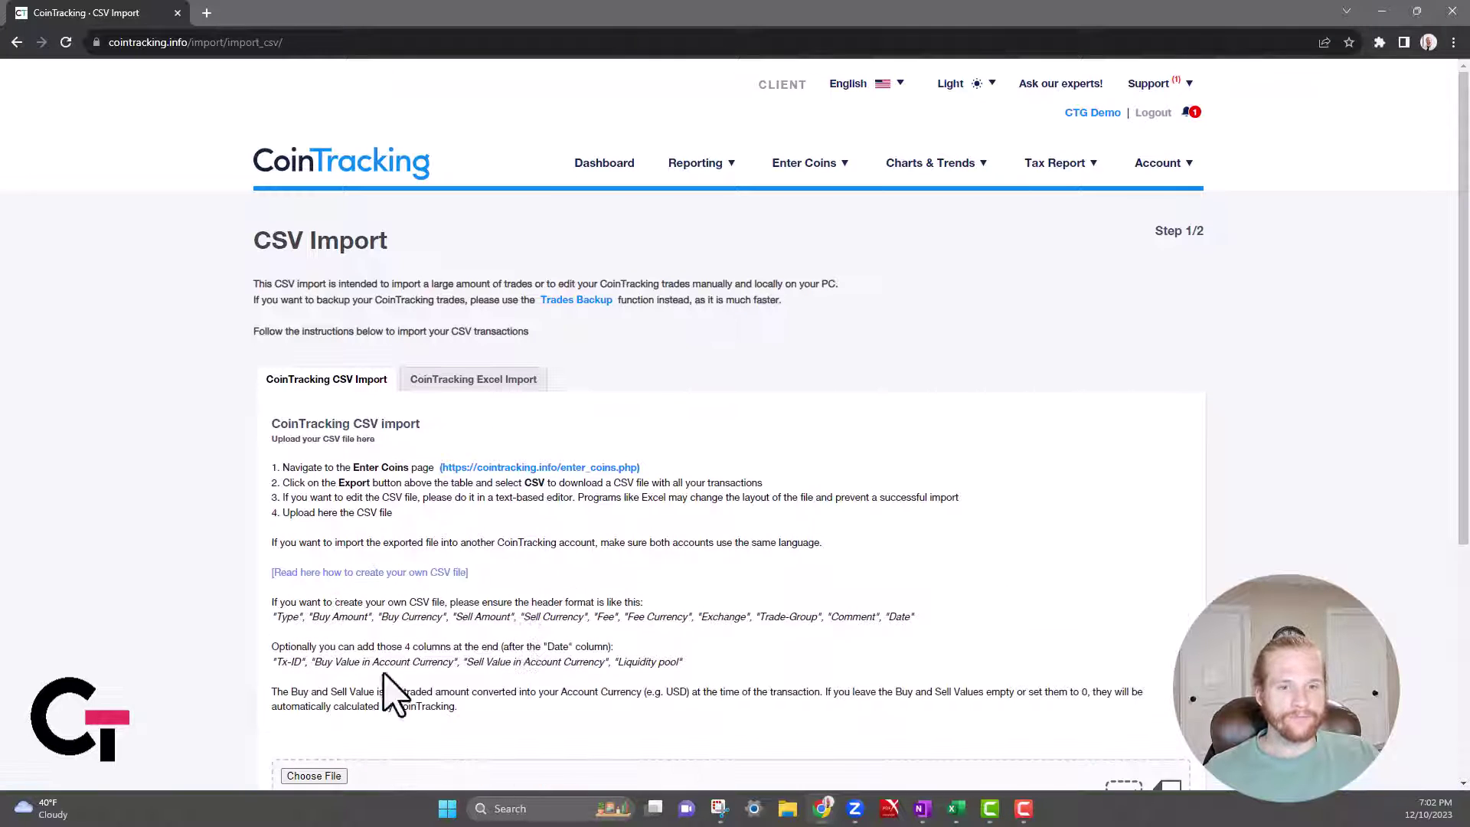
{"action": "left_click_drag", "start_coordinate": [280, 616], "coordinate": [581, 616]}
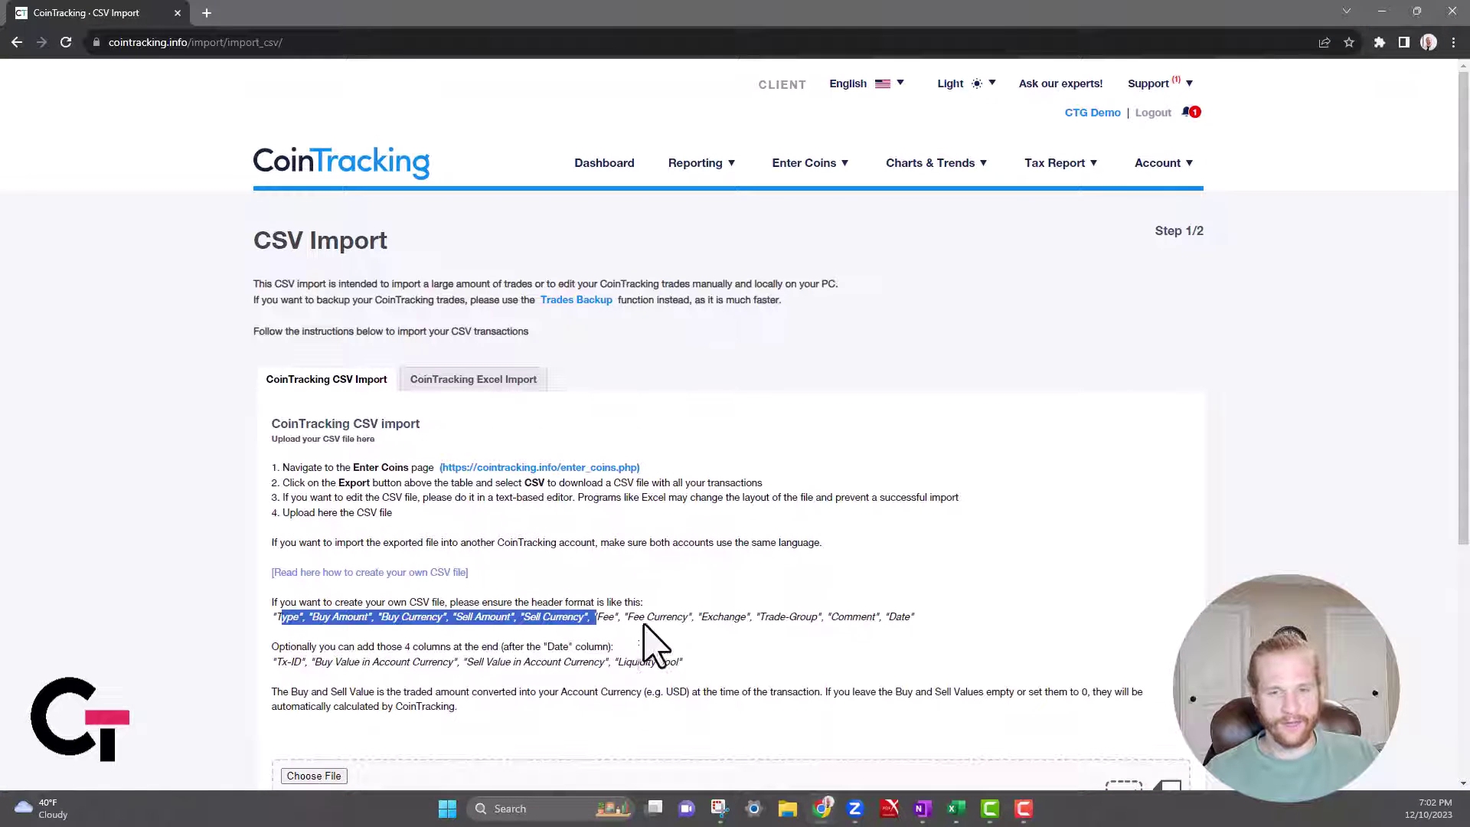
{"action": "left_click", "coordinate": [656, 639]}
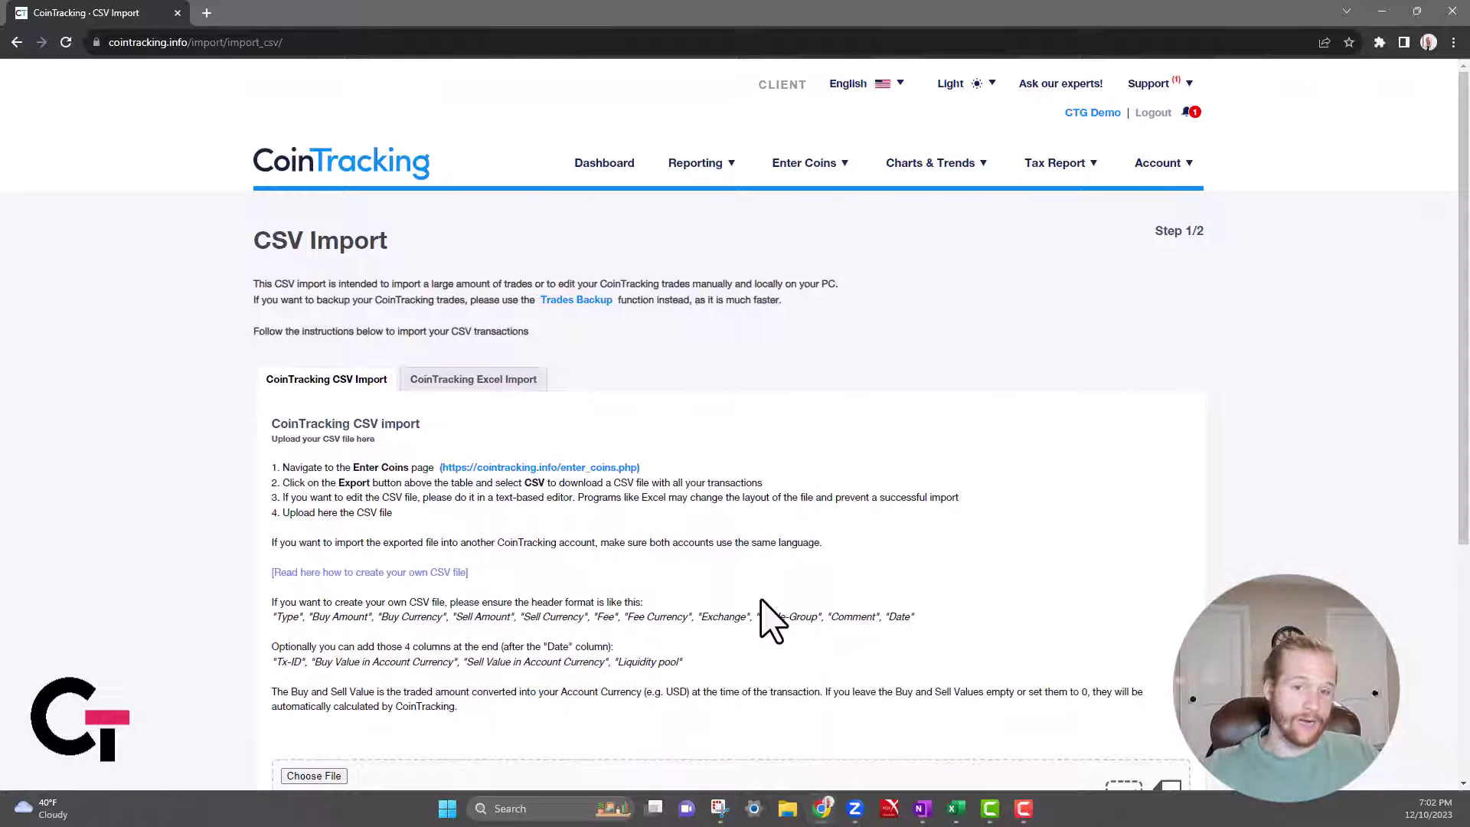
{"action": "scroll", "coordinate": [820, 576], "scroll_direction": "down", "scroll_amount": 3}
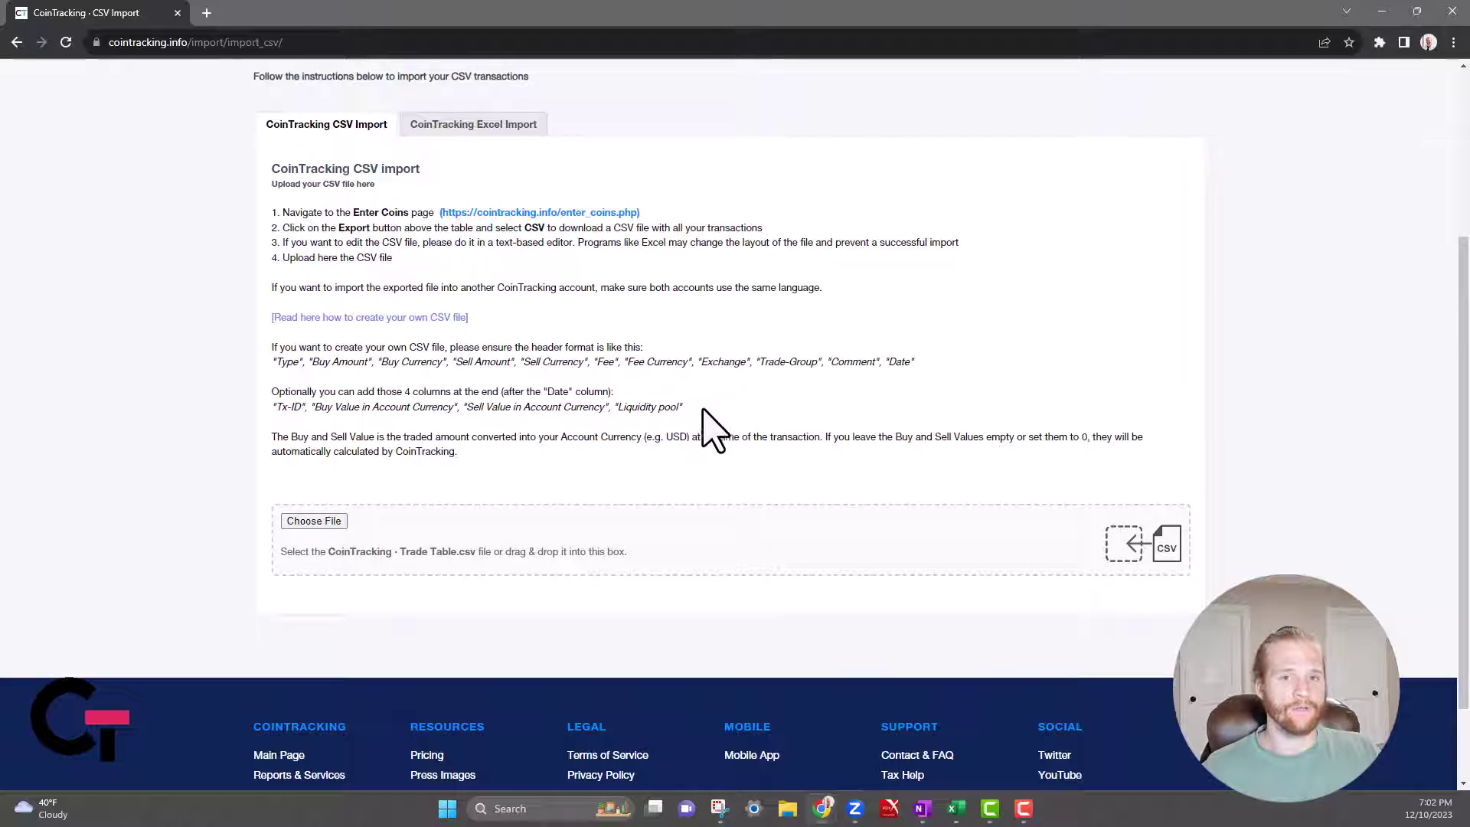
{"action": "scroll", "coordinate": [708, 429], "scroll_direction": "up", "scroll_amount": 2}
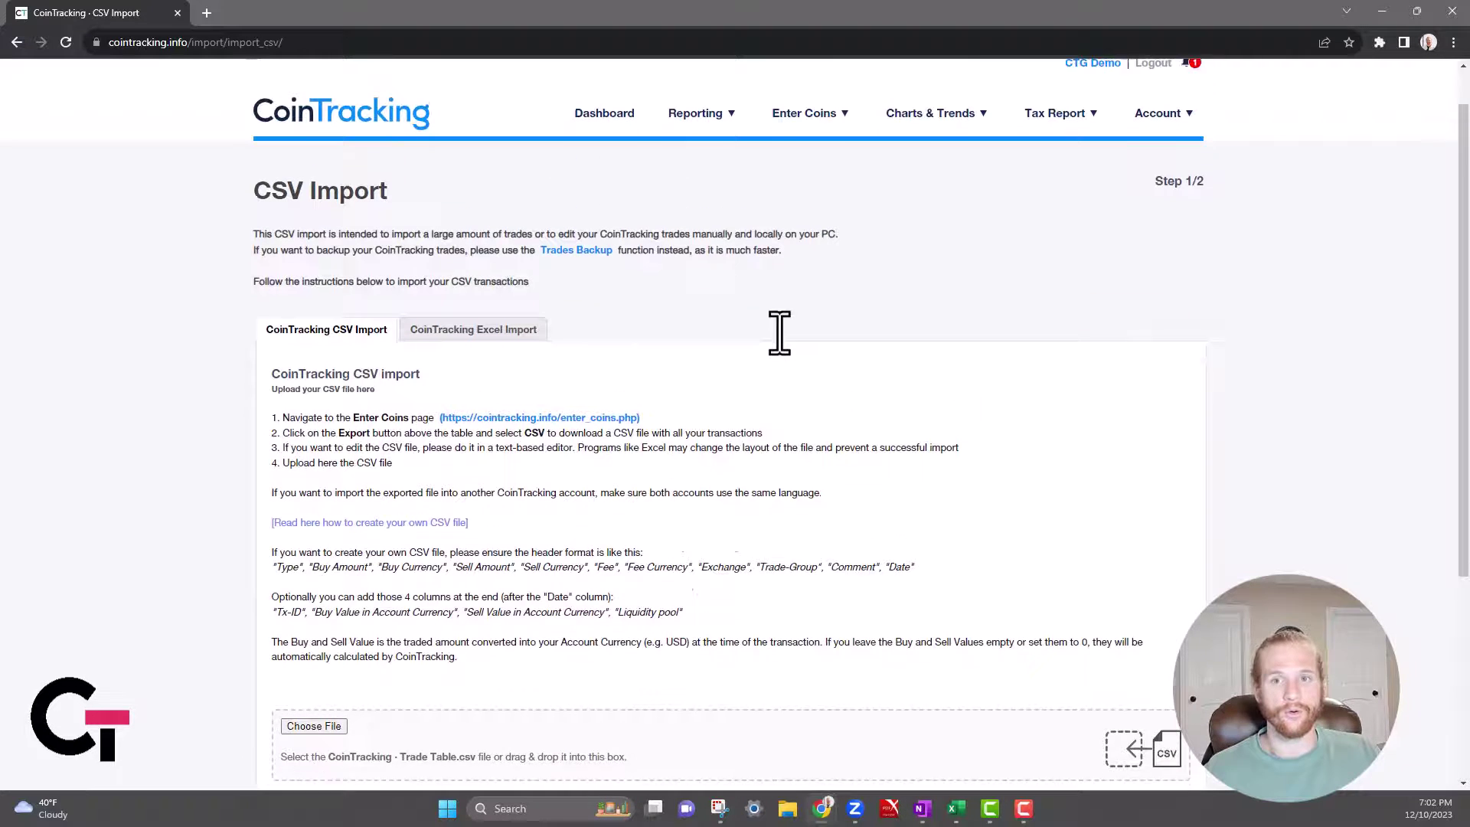
{"action": "scroll", "coordinate": [777, 331], "scroll_direction": "up", "scroll_amount": 2}
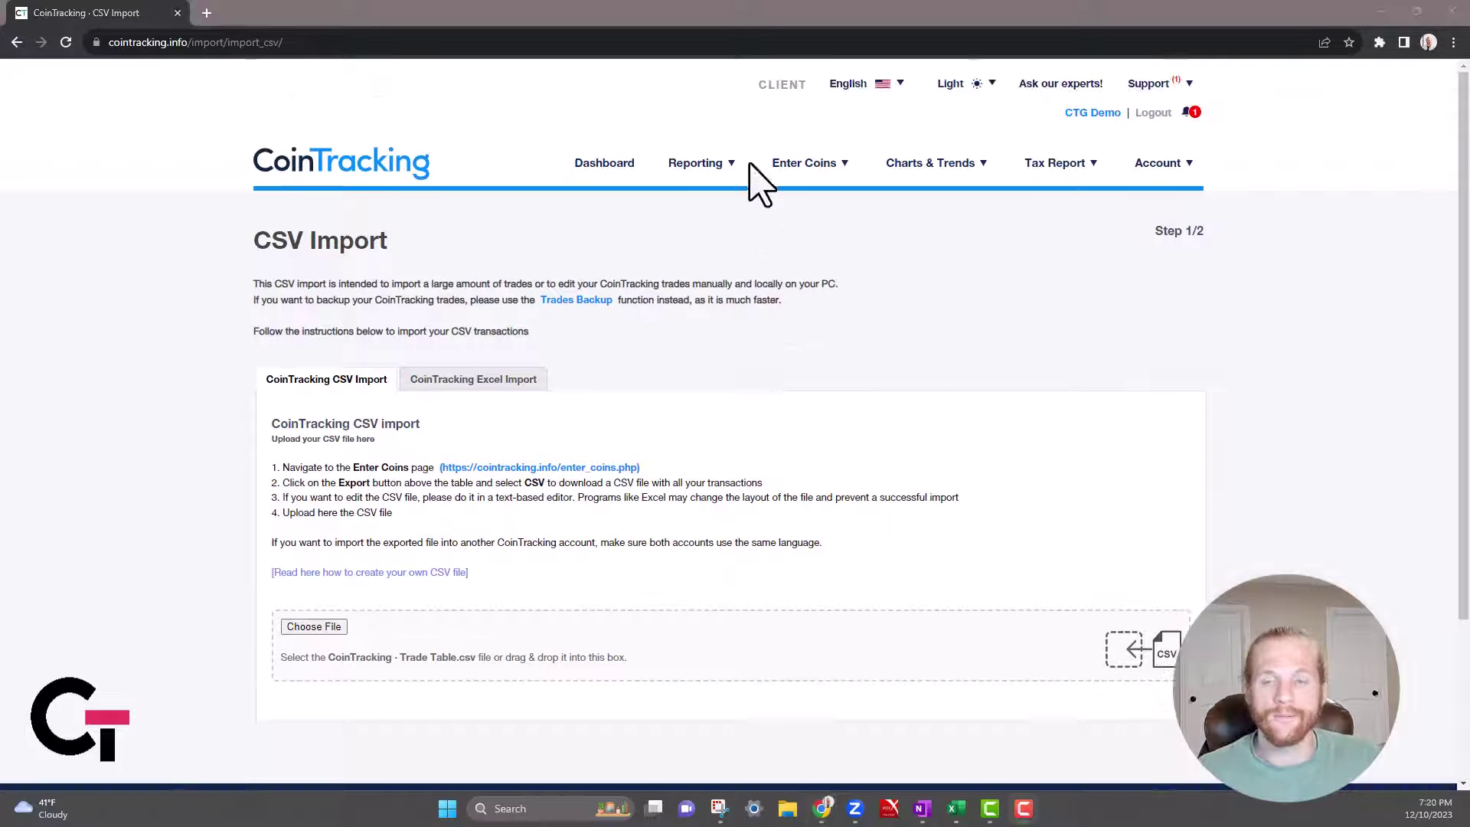
Open the Tax Report page and look over its trades chart, report settings and overview of created reports.
{"action": "mouse_move", "coordinate": [799, 182]}
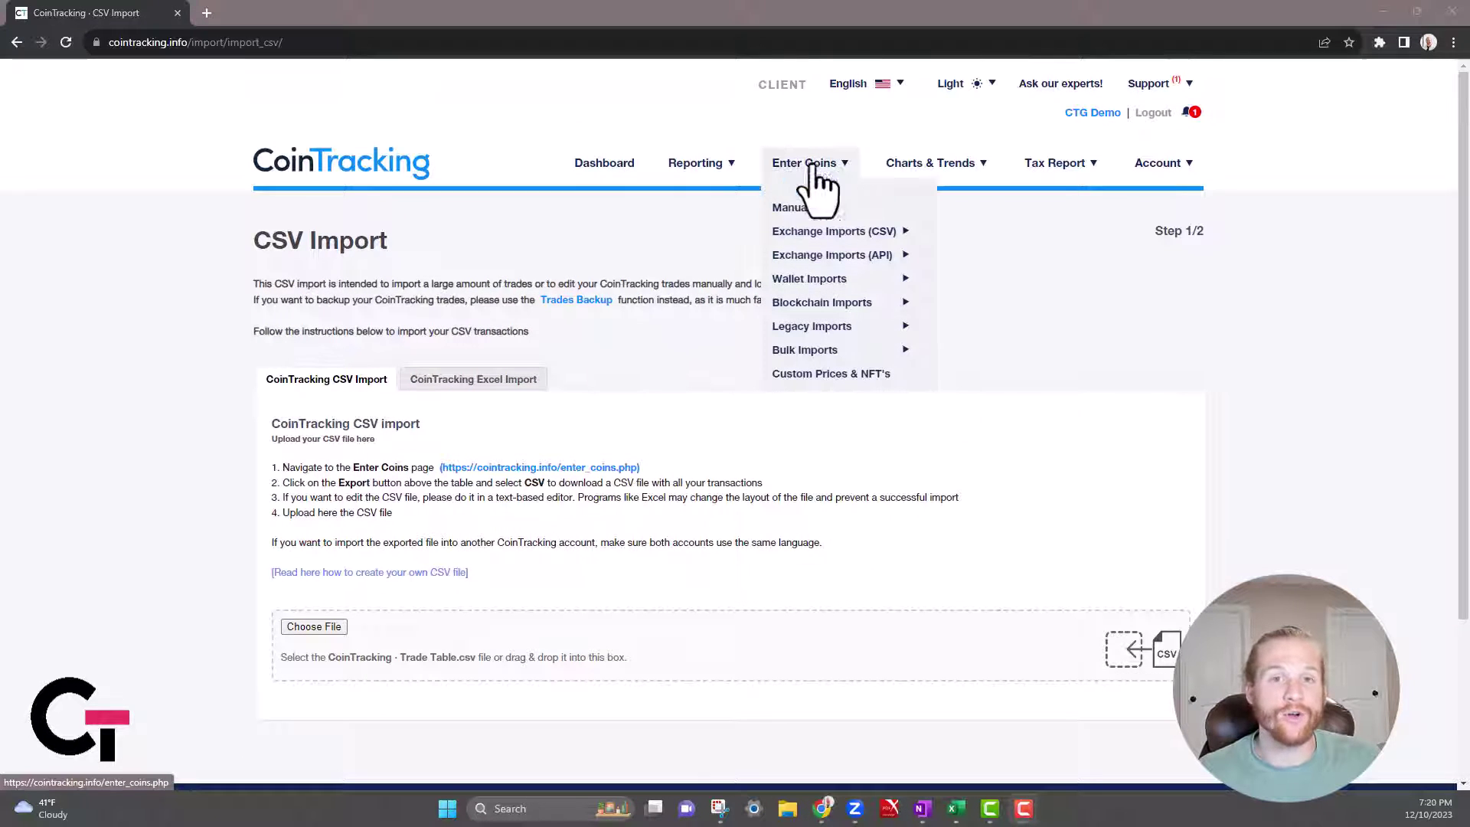
{"action": "mouse_move", "coordinate": [912, 174]}
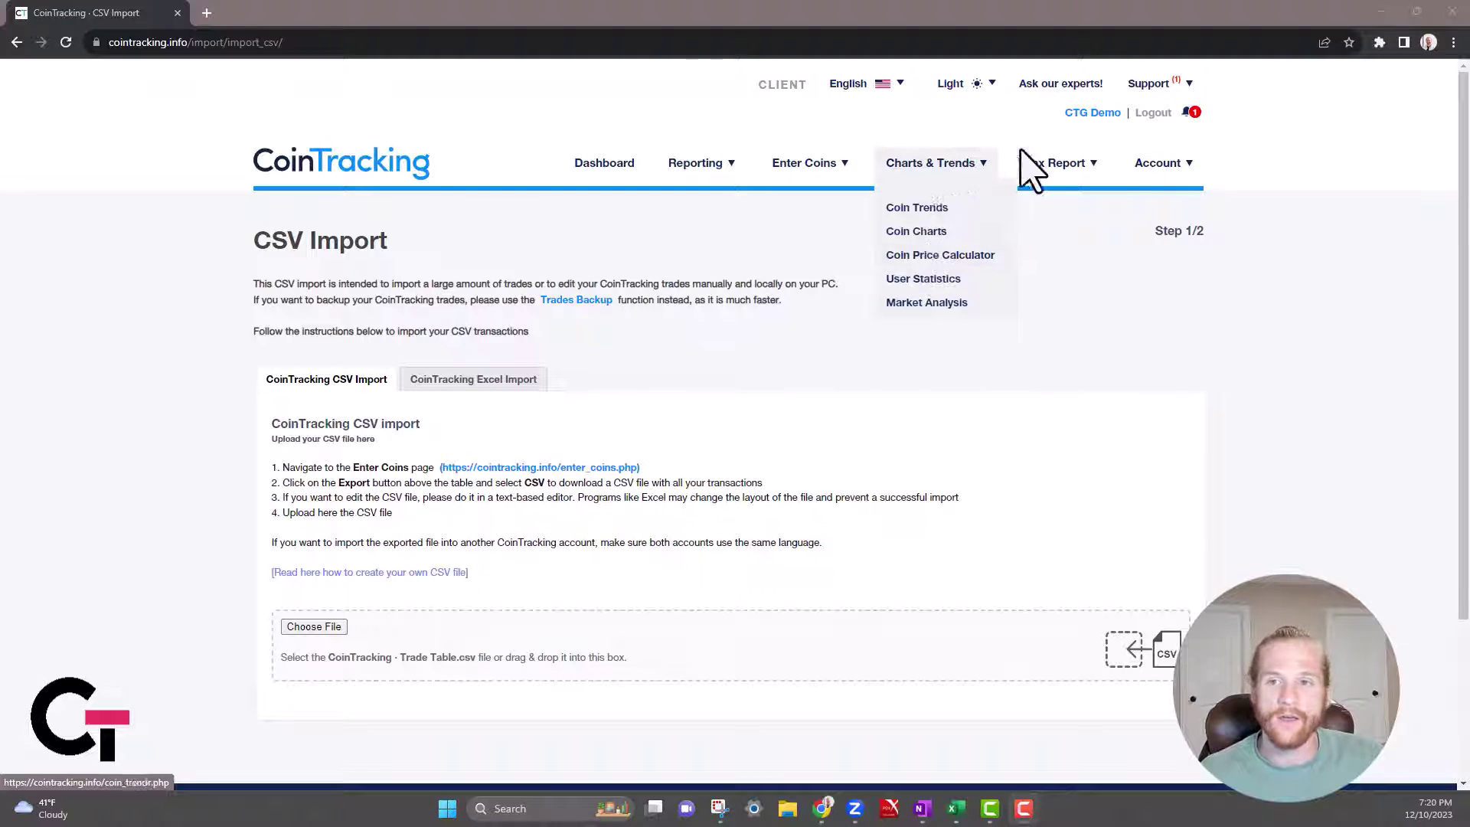
{"action": "mouse_move", "coordinate": [1057, 181]}
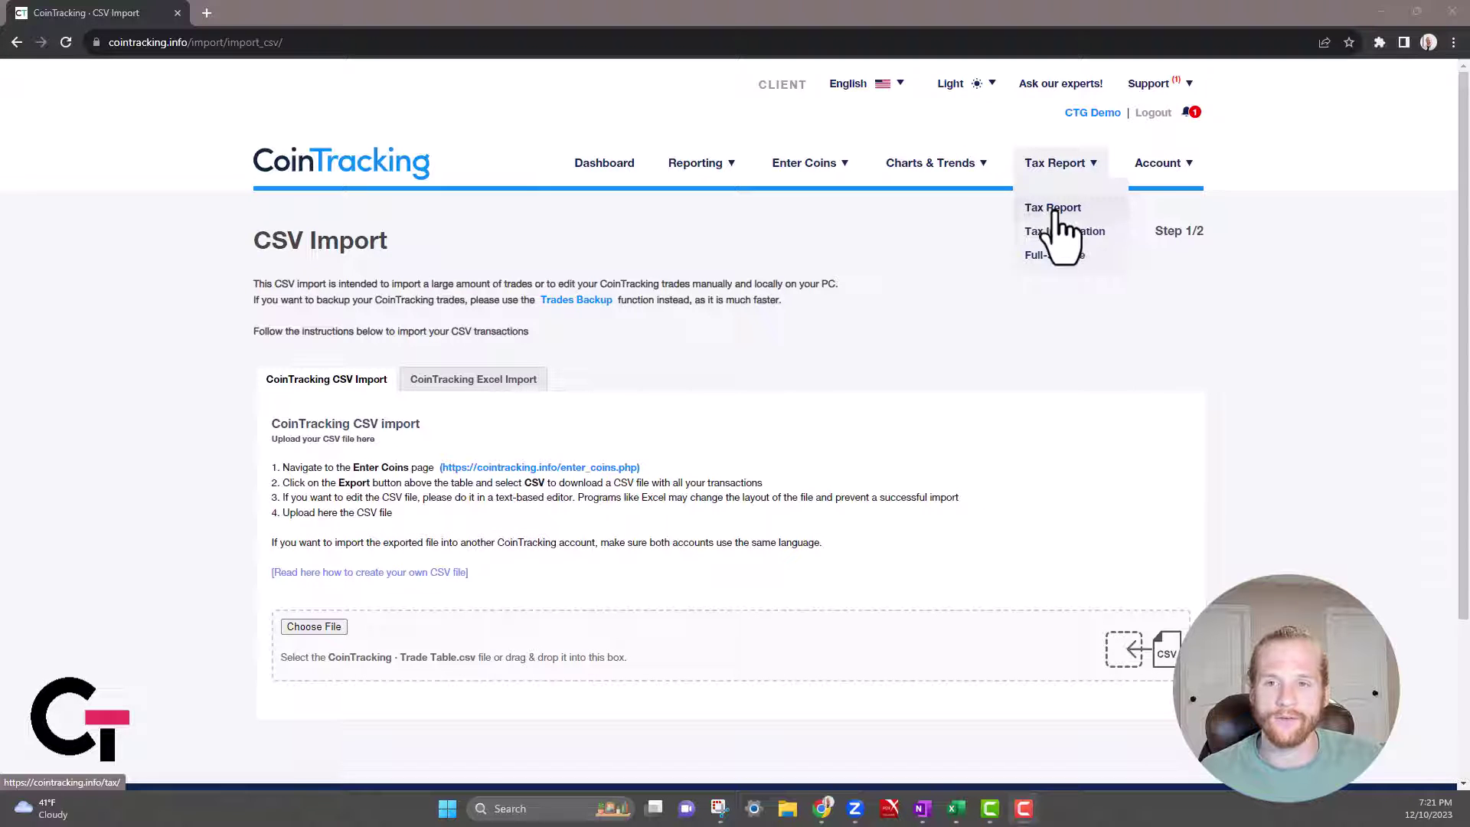
{"action": "left_click", "coordinate": [1054, 213]}
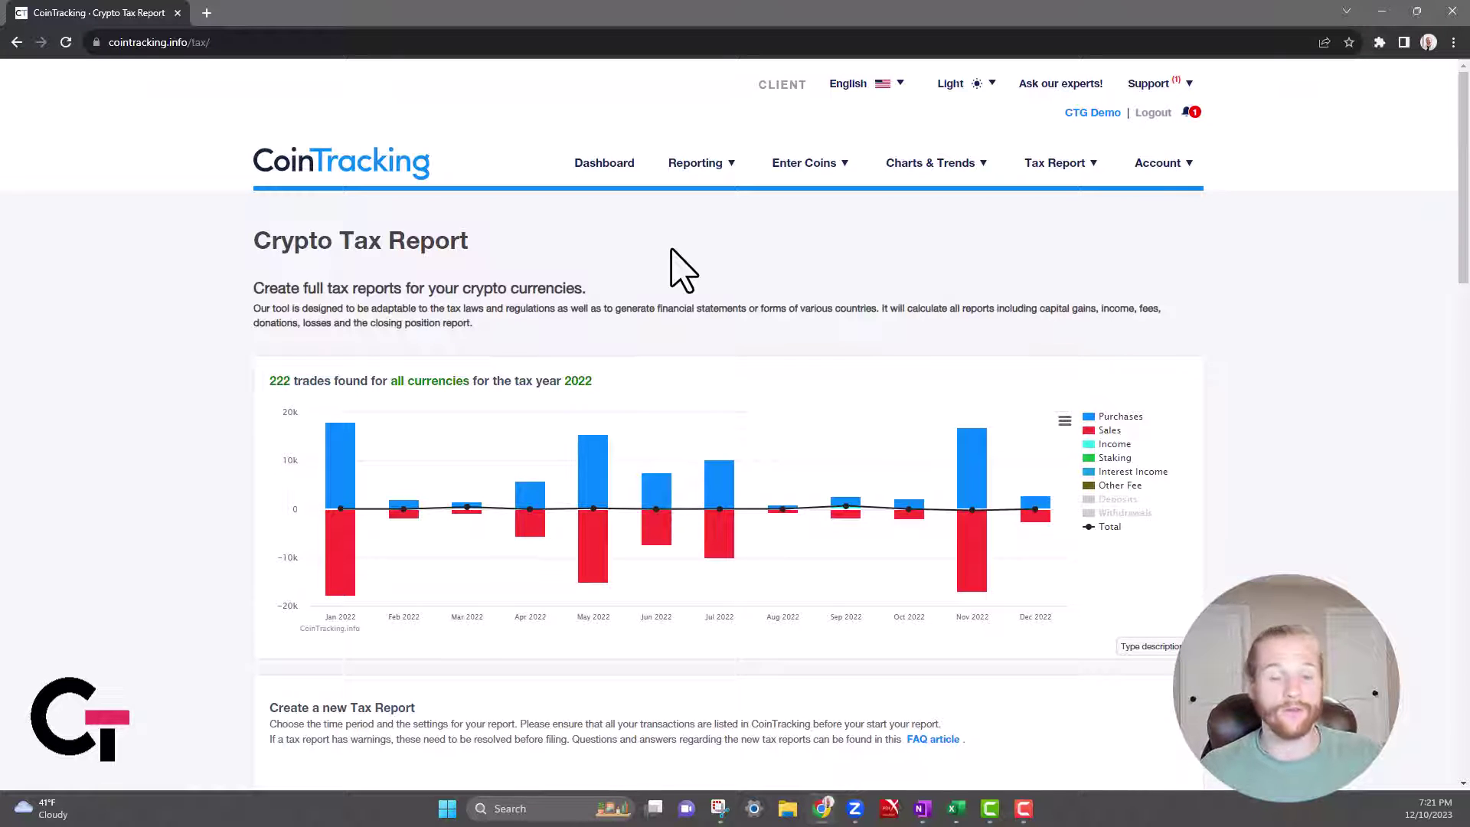
{"action": "scroll", "coordinate": [842, 310], "scroll_direction": "down", "scroll_amount": 5}
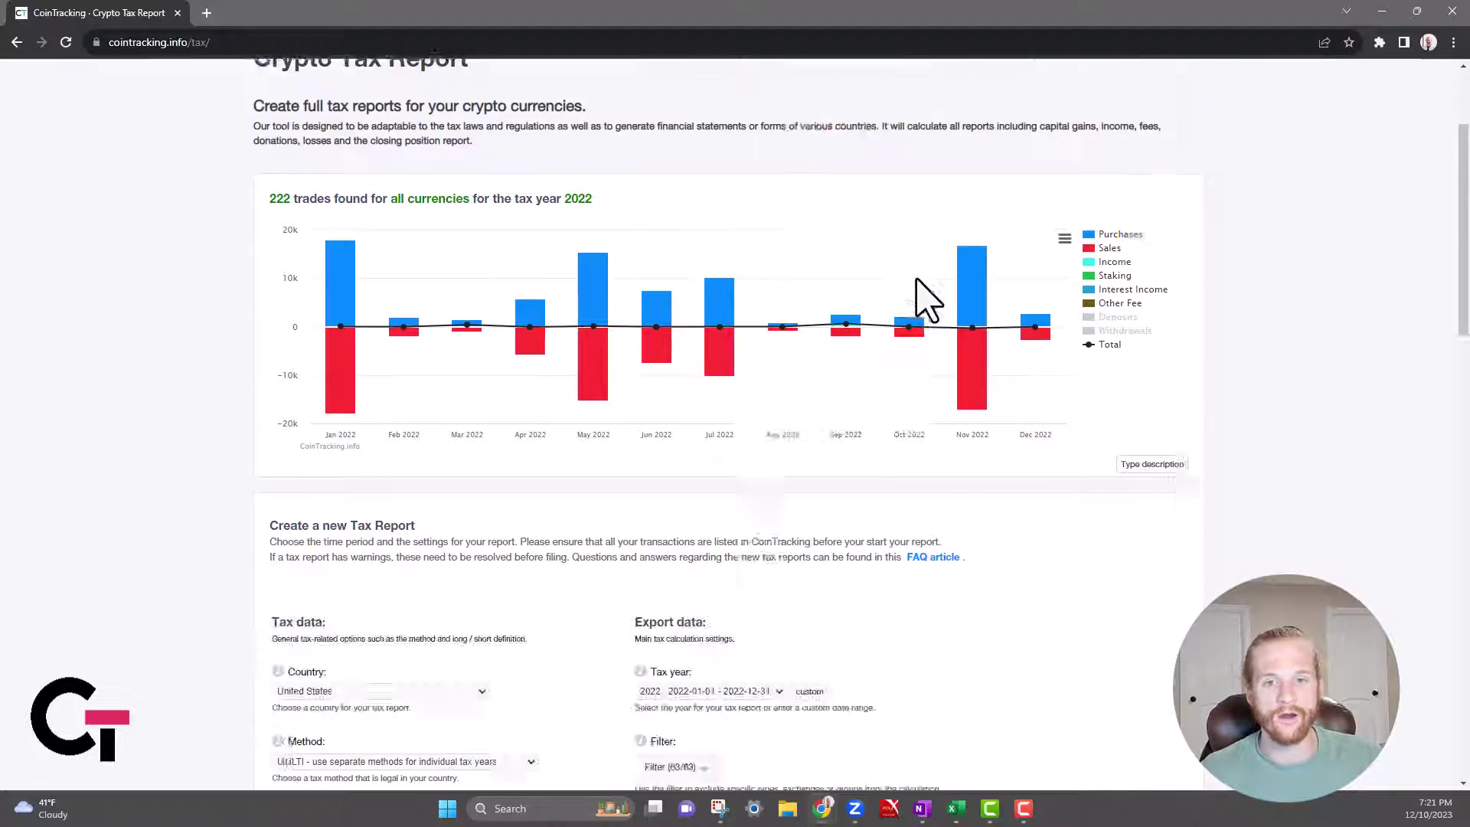
{"action": "scroll", "coordinate": [789, 429], "scroll_direction": "down", "scroll_amount": 10}
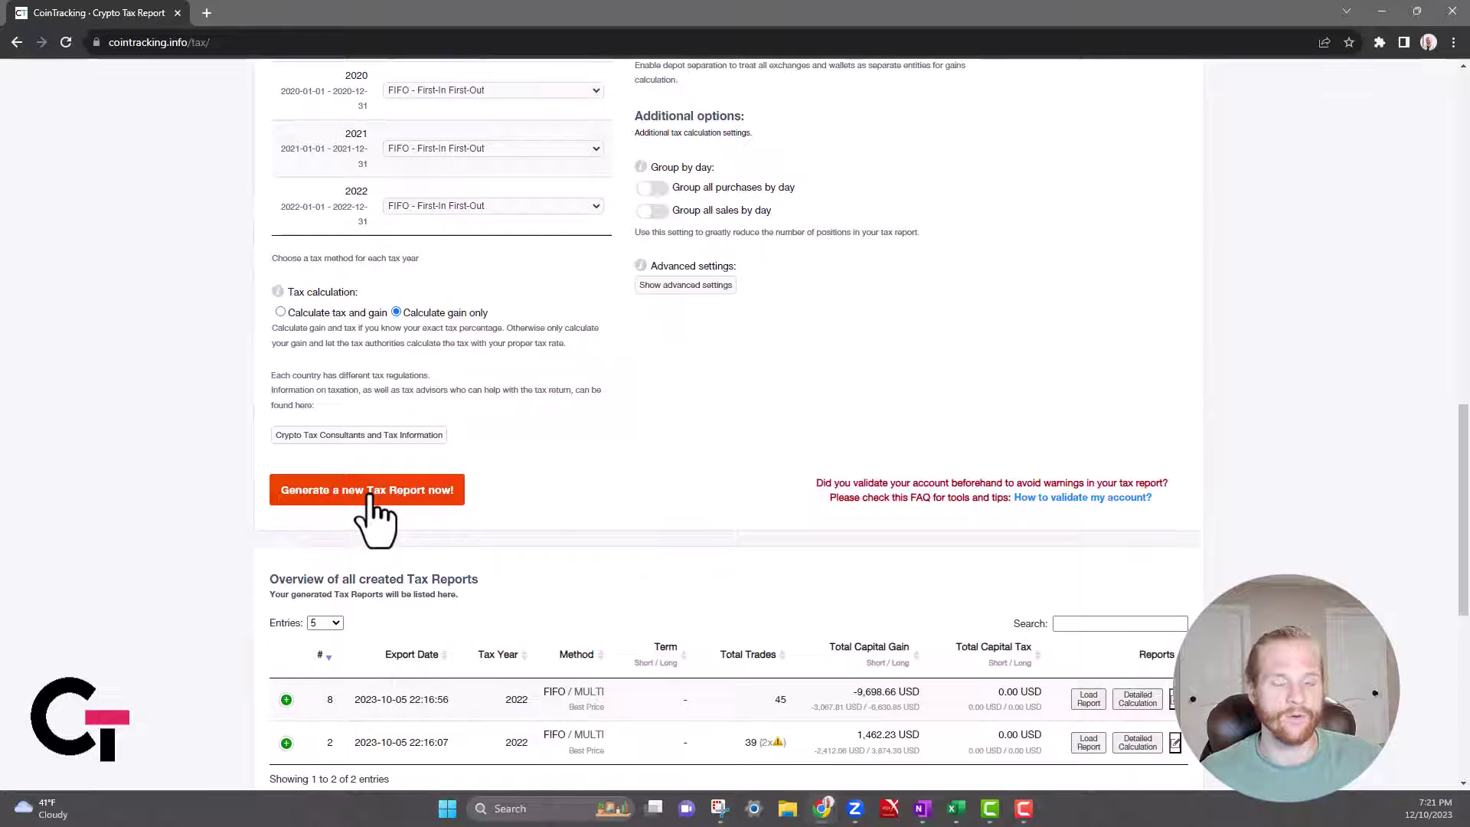
{"action": "scroll", "coordinate": [774, 475], "scroll_direction": "up", "scroll_amount": 3}
{"action": "scroll", "coordinate": [789, 342], "scroll_direction": "up", "scroll_amount": 5}
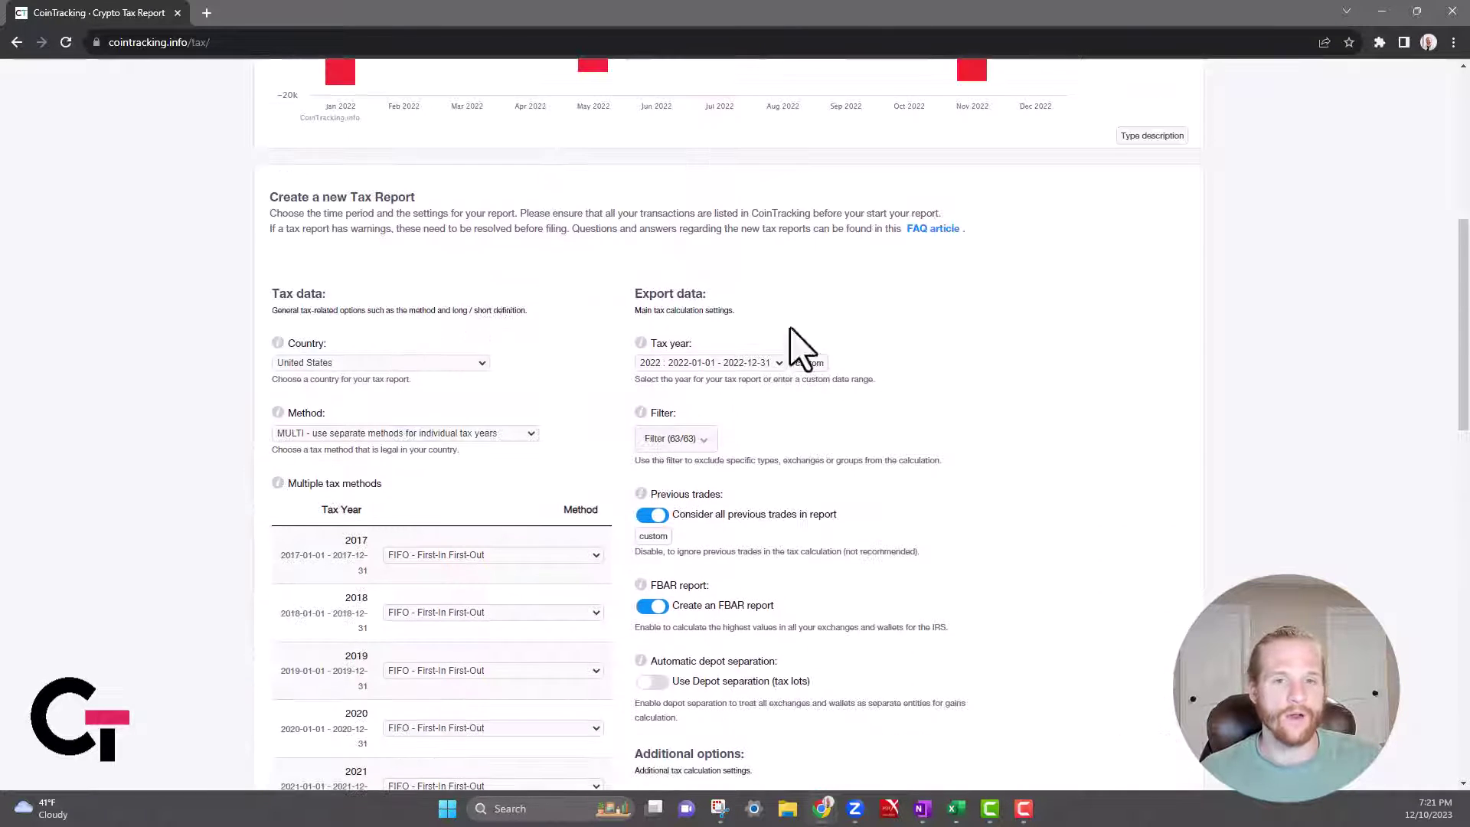
Show the advanced tax report settings and review the FIAT warnings, conversion prices and income coin options.
{"action": "scroll", "coordinate": [689, 536], "scroll_direction": "down", "scroll_amount": 3}
{"action": "left_click", "coordinate": [670, 665]}
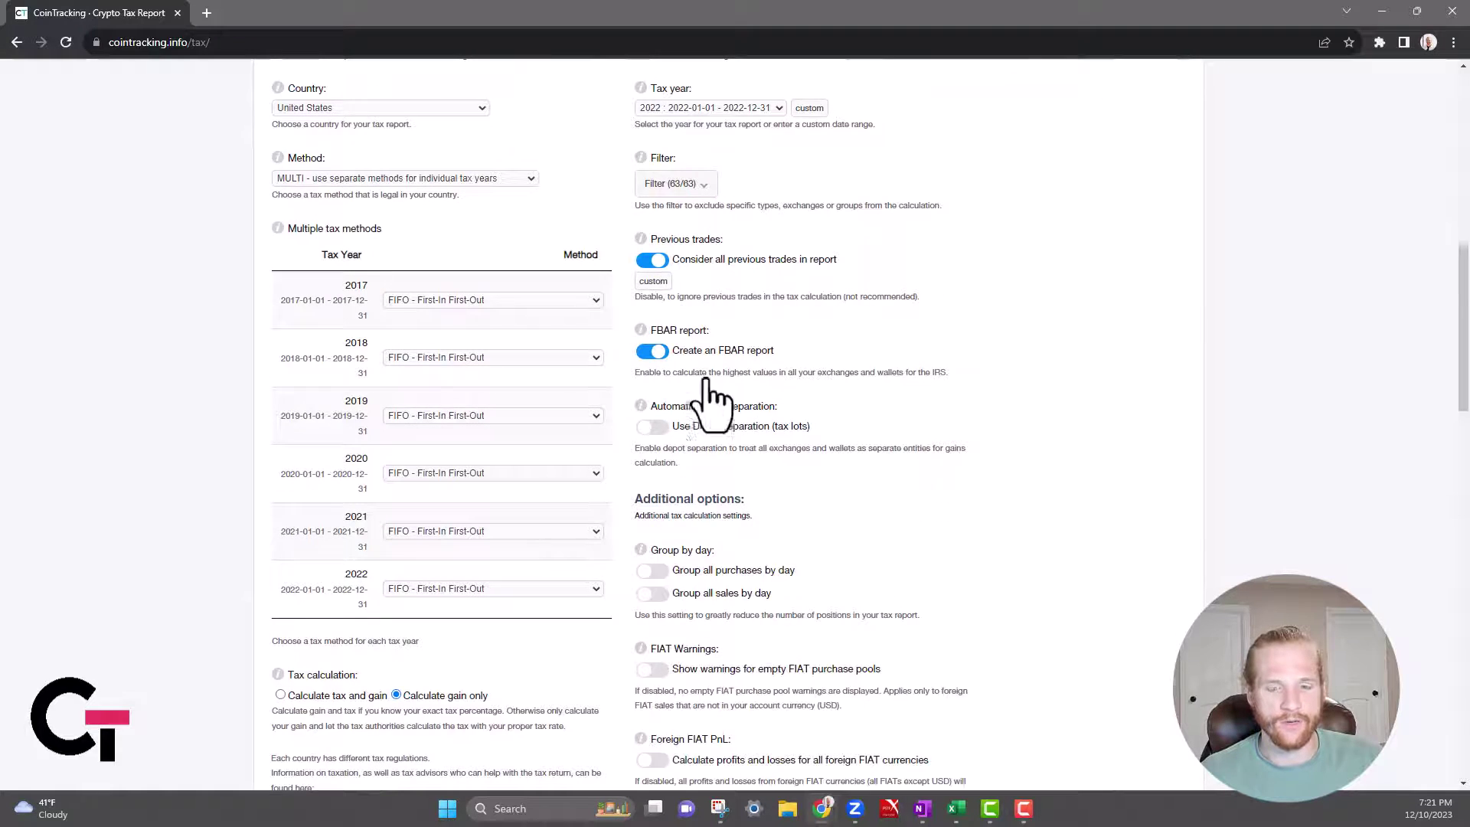
{"action": "scroll", "coordinate": [765, 406], "scroll_direction": "down", "scroll_amount": 3}
{"action": "scroll", "coordinate": [907, 413], "scroll_direction": "down", "scroll_amount": 3}
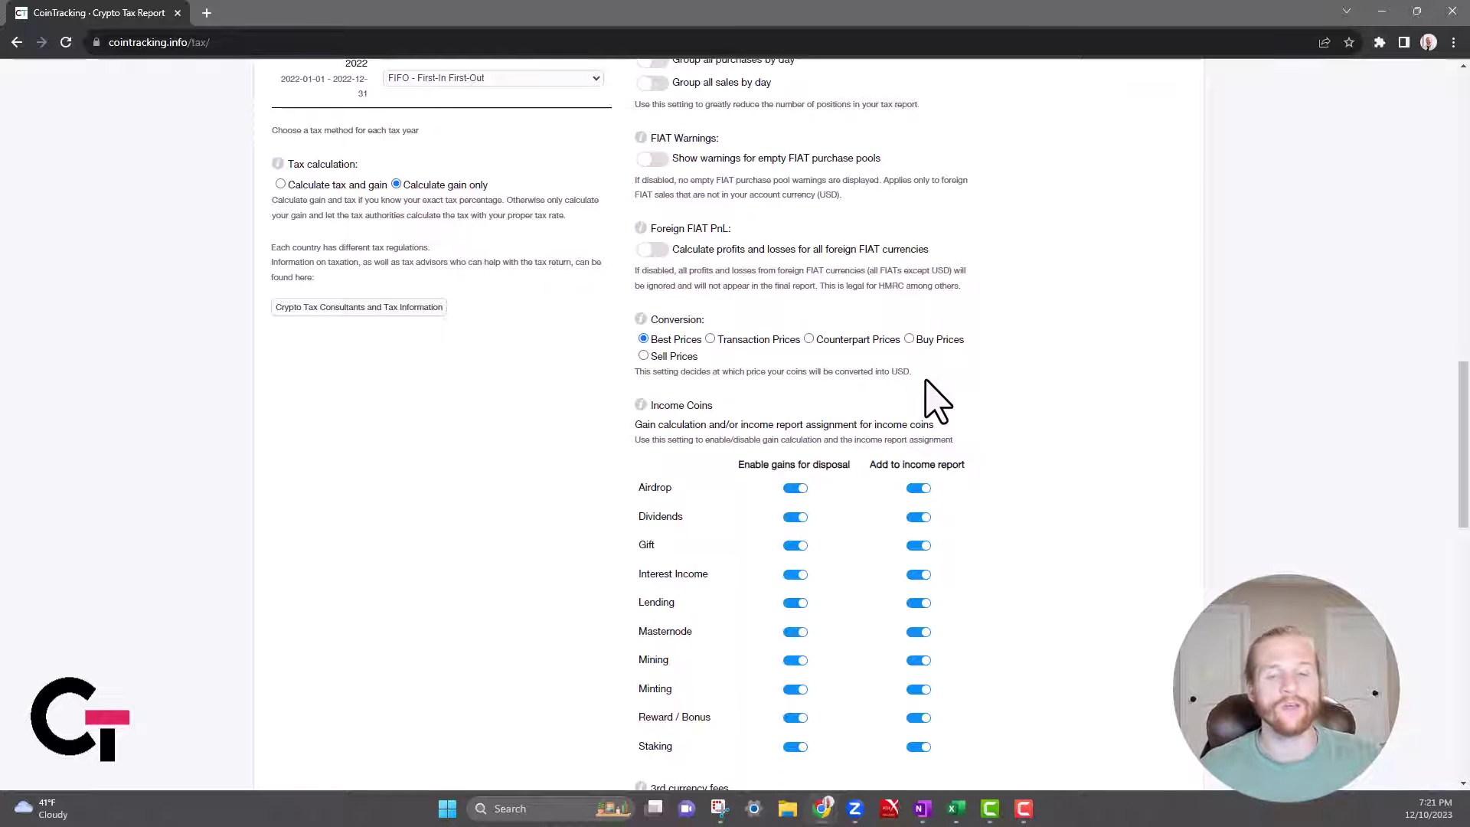
{"action": "scroll", "coordinate": [653, 370], "scroll_direction": "up", "scroll_amount": 5}
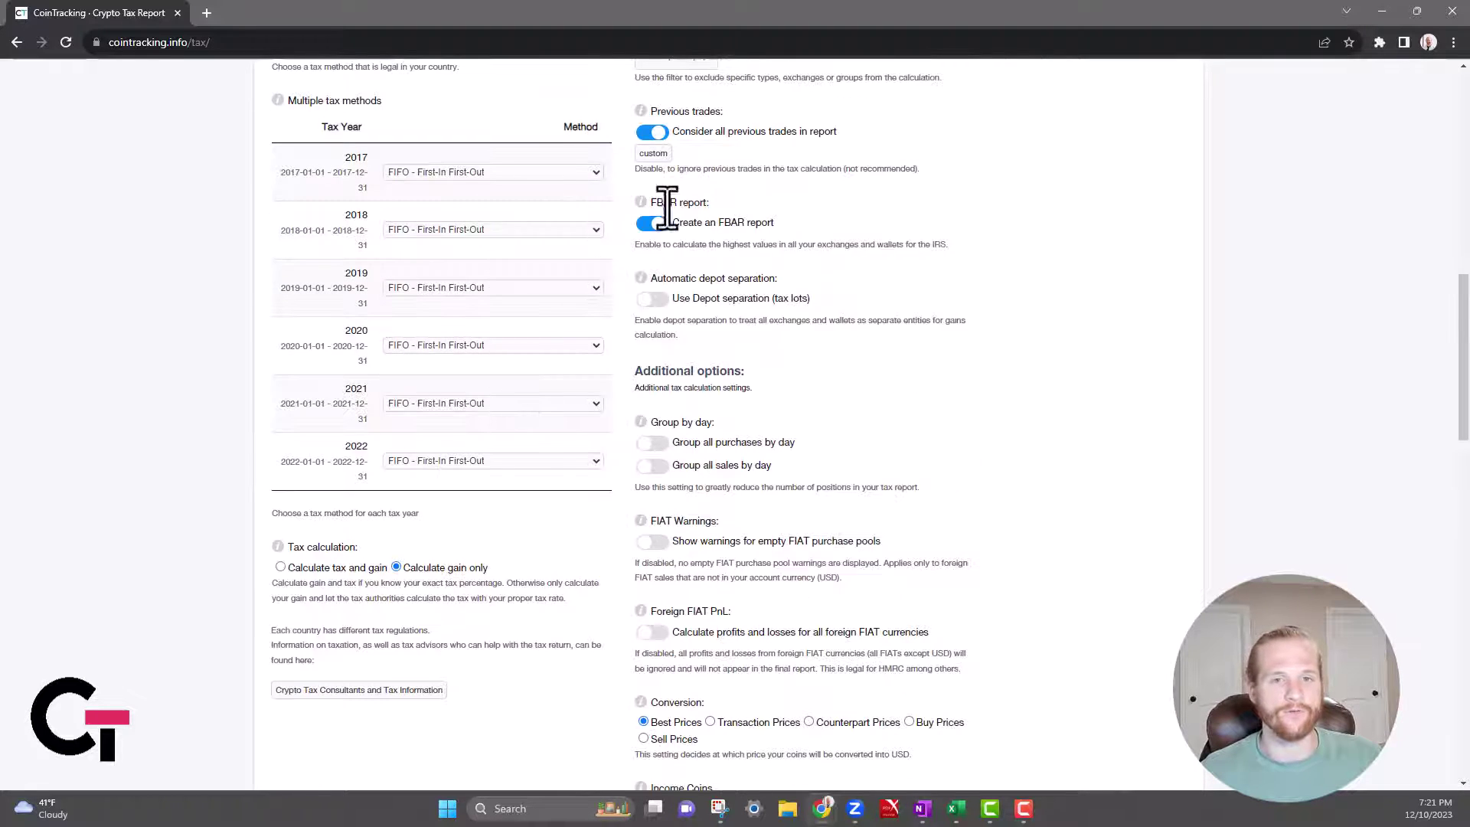
{"action": "scroll", "coordinate": [842, 275], "scroll_direction": "up", "scroll_amount": 7}
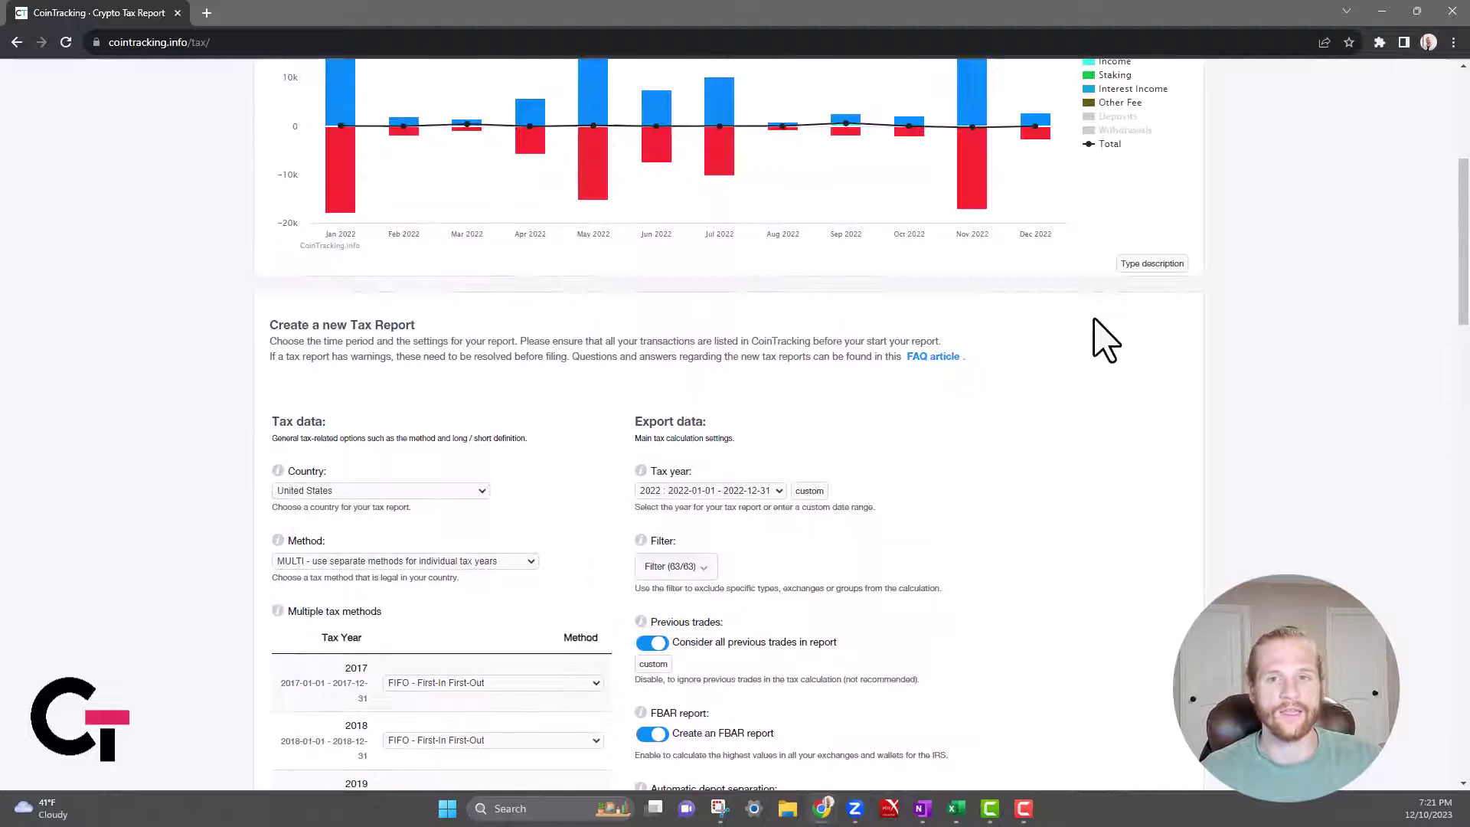
{"action": "scroll", "coordinate": [1107, 341], "scroll_direction": "up", "scroll_amount": 5}
Open the account settings and go to the display settings for tables and exports.
{"action": "mouse_move", "coordinate": [1171, 172]}
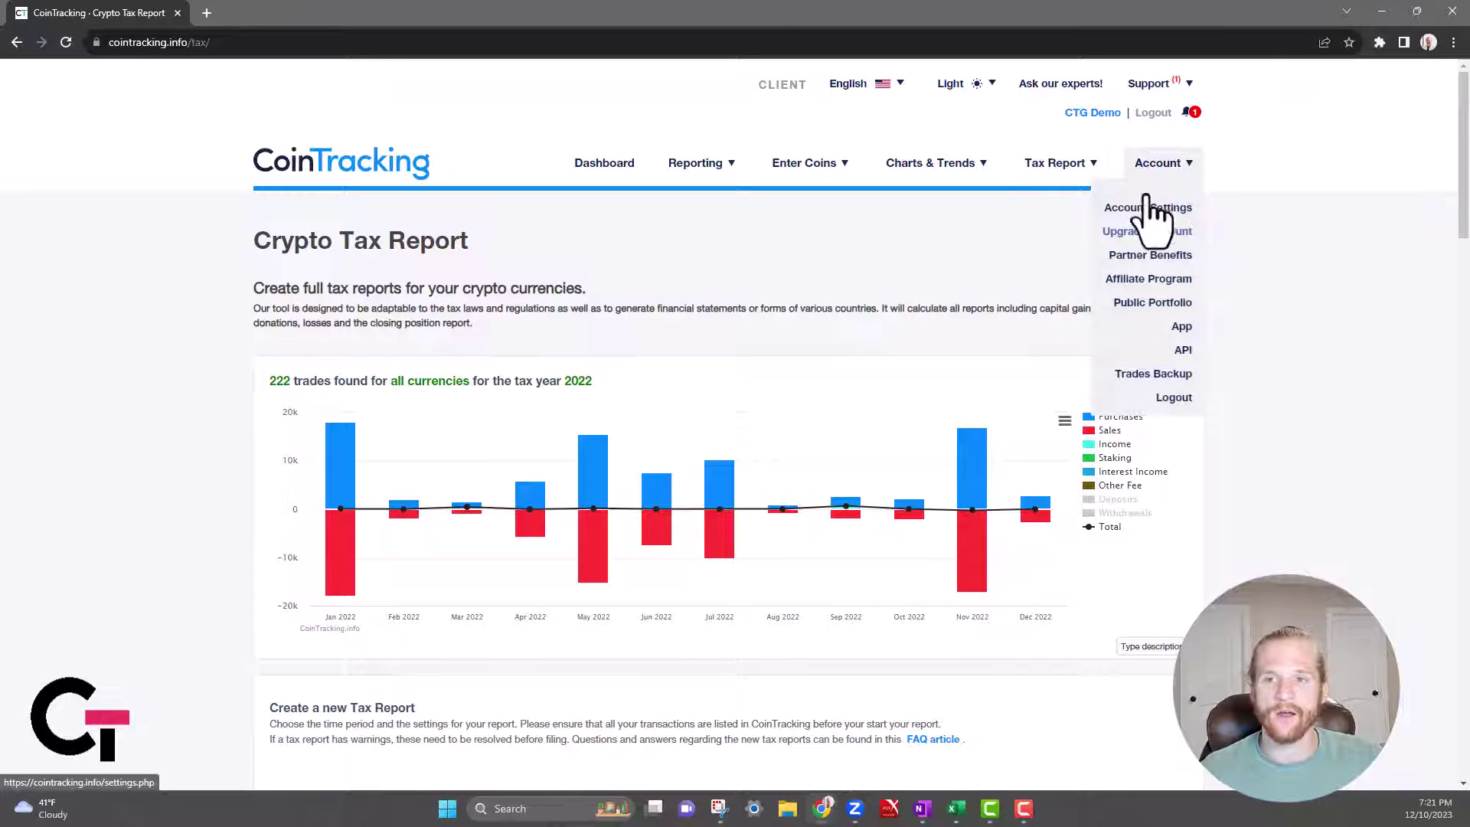
{"action": "left_click", "coordinate": [1145, 209]}
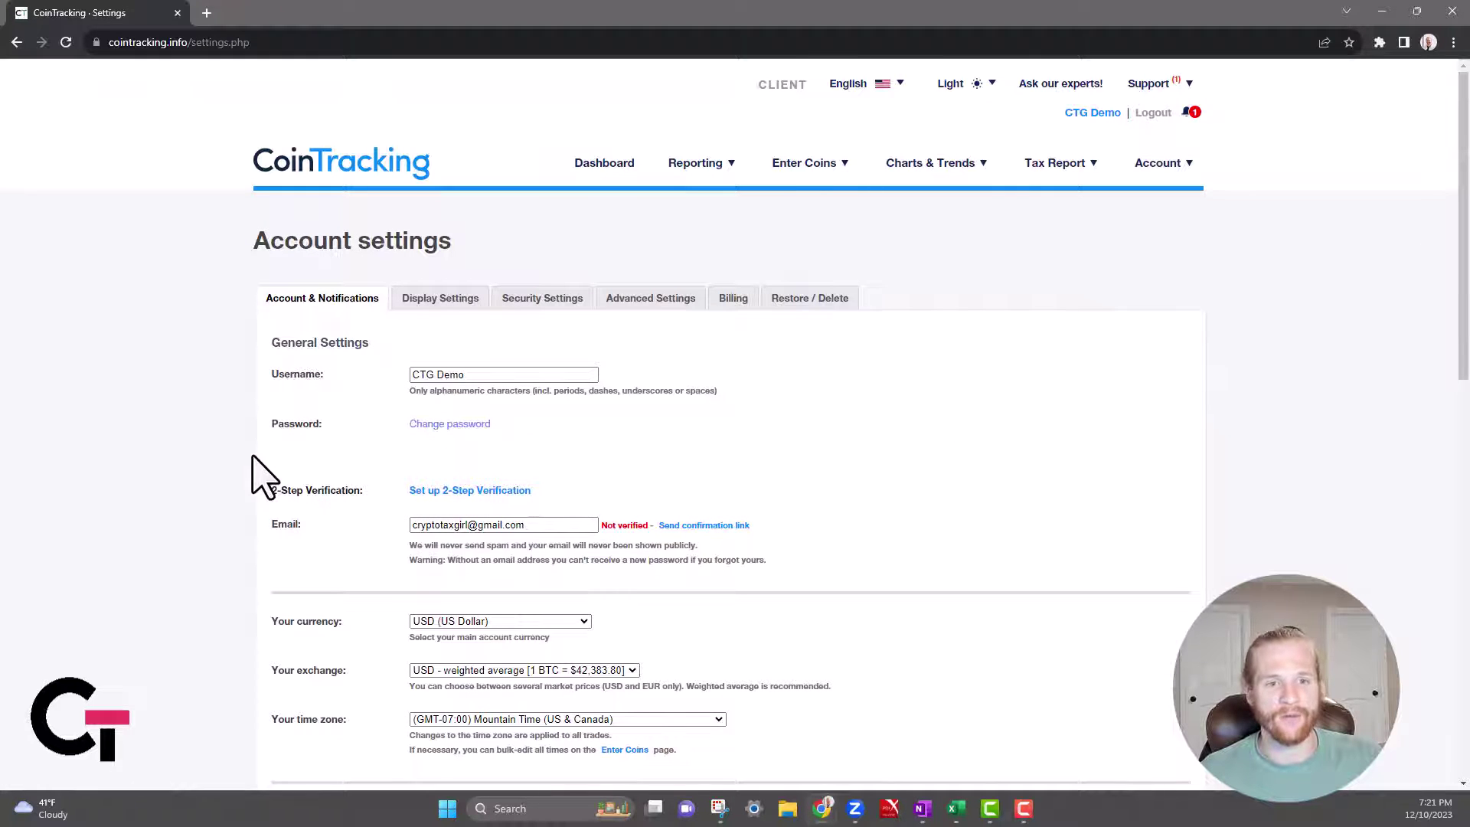
{"action": "left_click", "coordinate": [427, 301]}
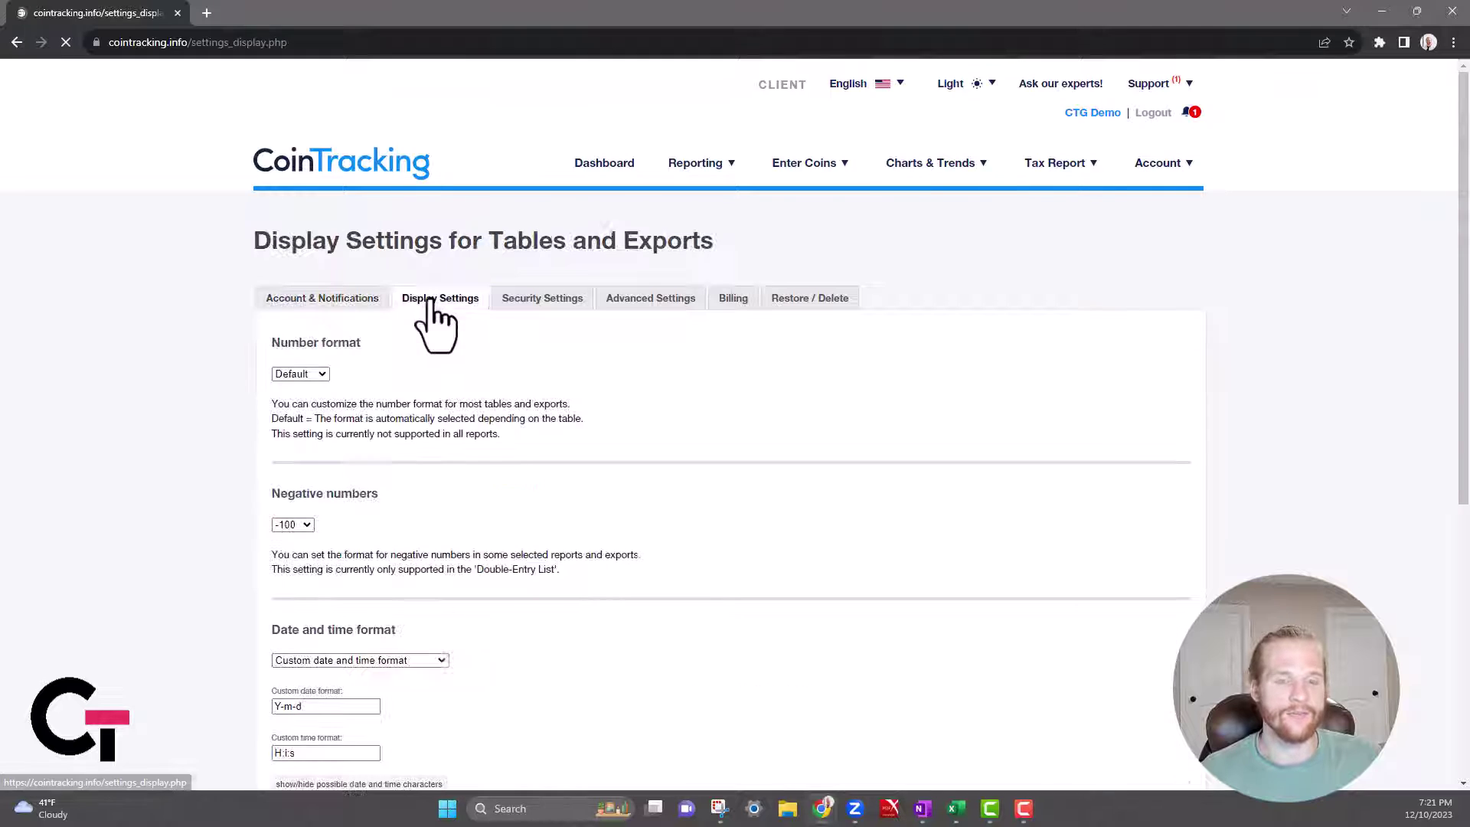
Choose the custom date and time format in the display settings and review the date and time format fields.
{"action": "scroll", "coordinate": [375, 505], "scroll_direction": "down", "scroll_amount": 2}
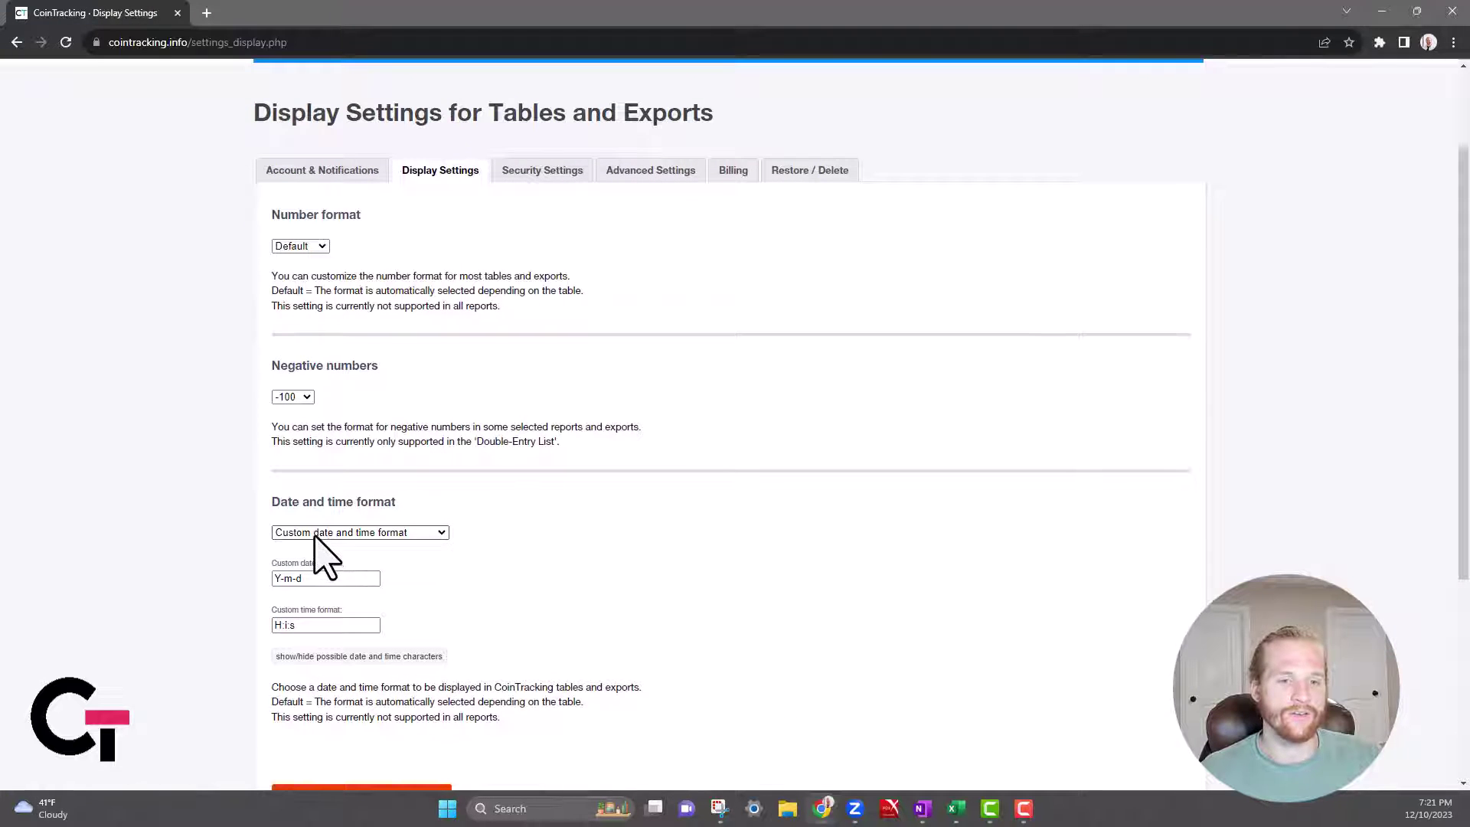
{"action": "left_click", "coordinate": [337, 534]}
{"action": "left_click", "coordinate": [380, 726]}
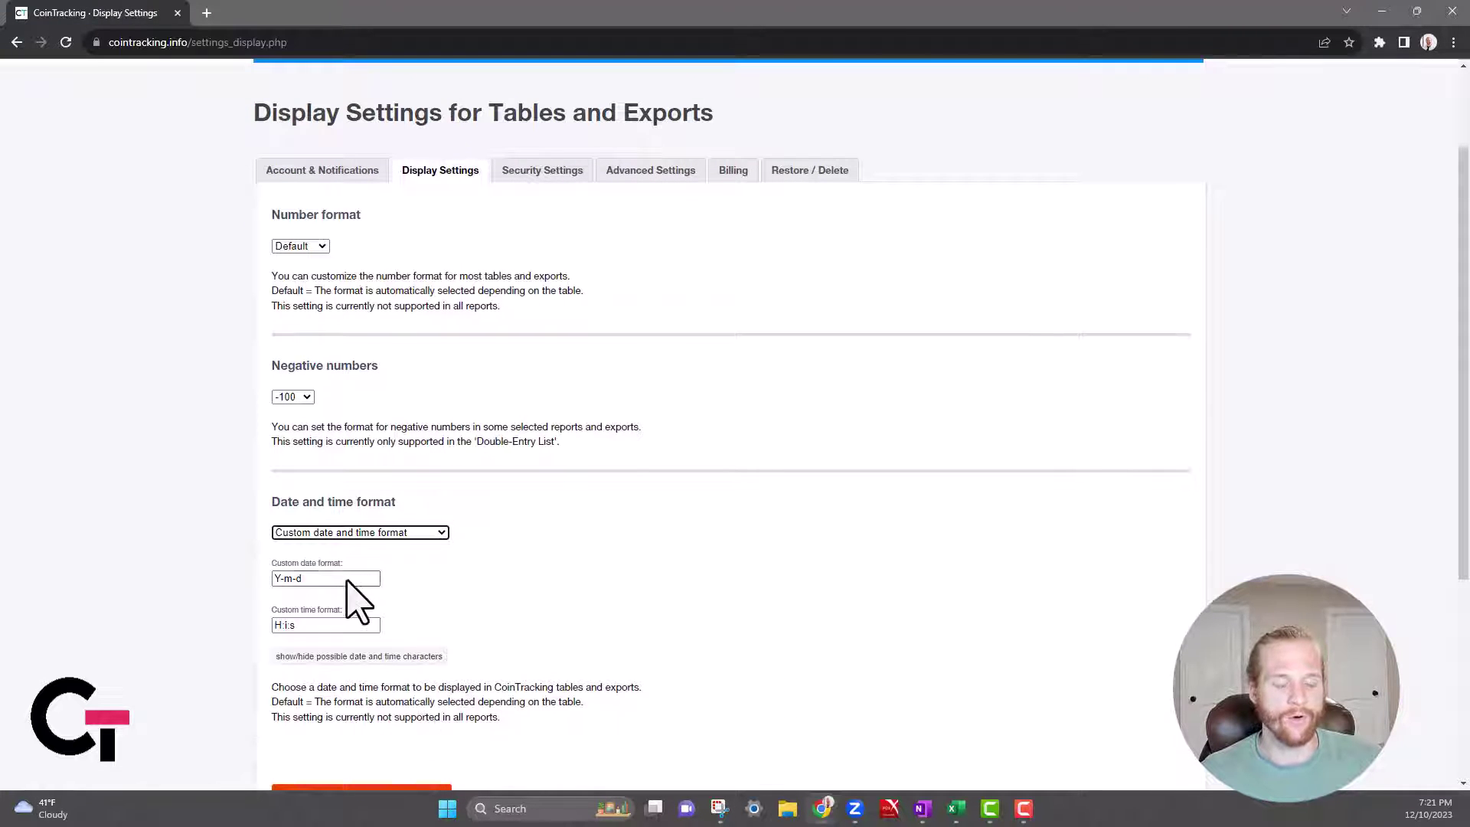
{"action": "scroll", "coordinate": [299, 584], "scroll_direction": "down", "scroll_amount": 2}
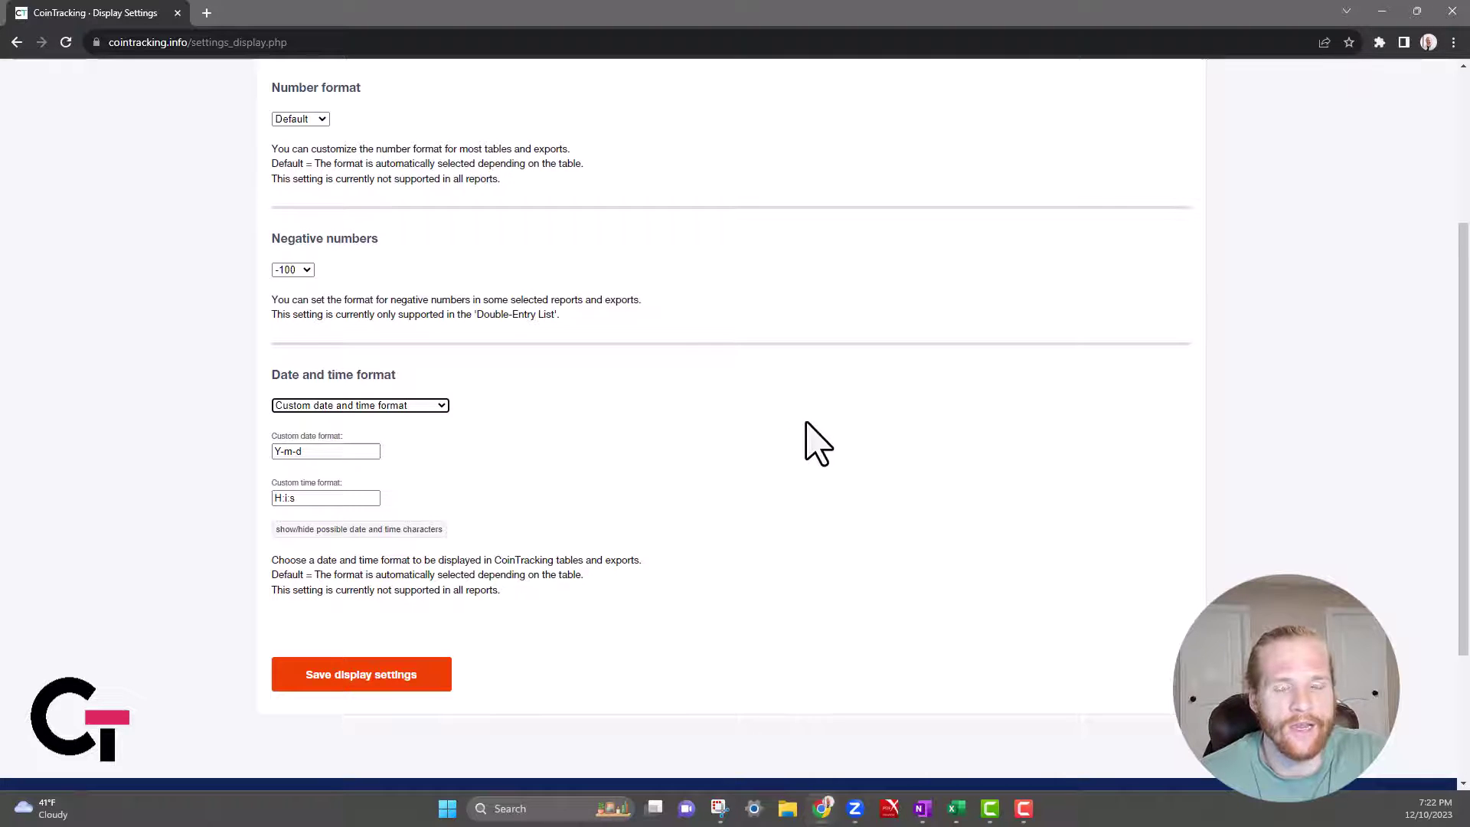
Open the Trades Backup page of the account.
{"action": "scroll", "coordinate": [814, 440], "scroll_direction": "up", "scroll_amount": 4}
{"action": "mouse_move", "coordinate": [1186, 188]}
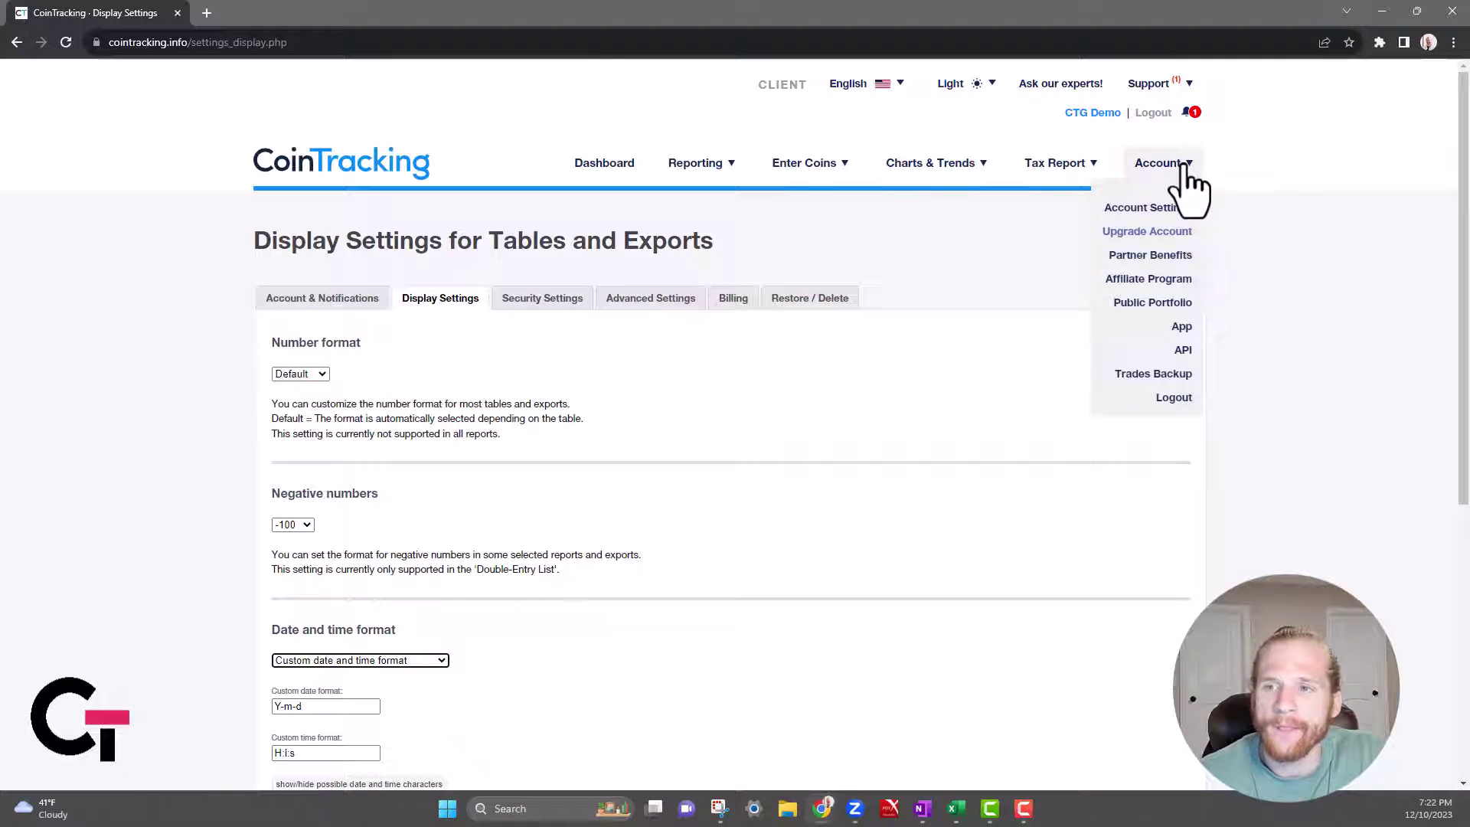
{"action": "left_click", "coordinate": [1148, 375]}
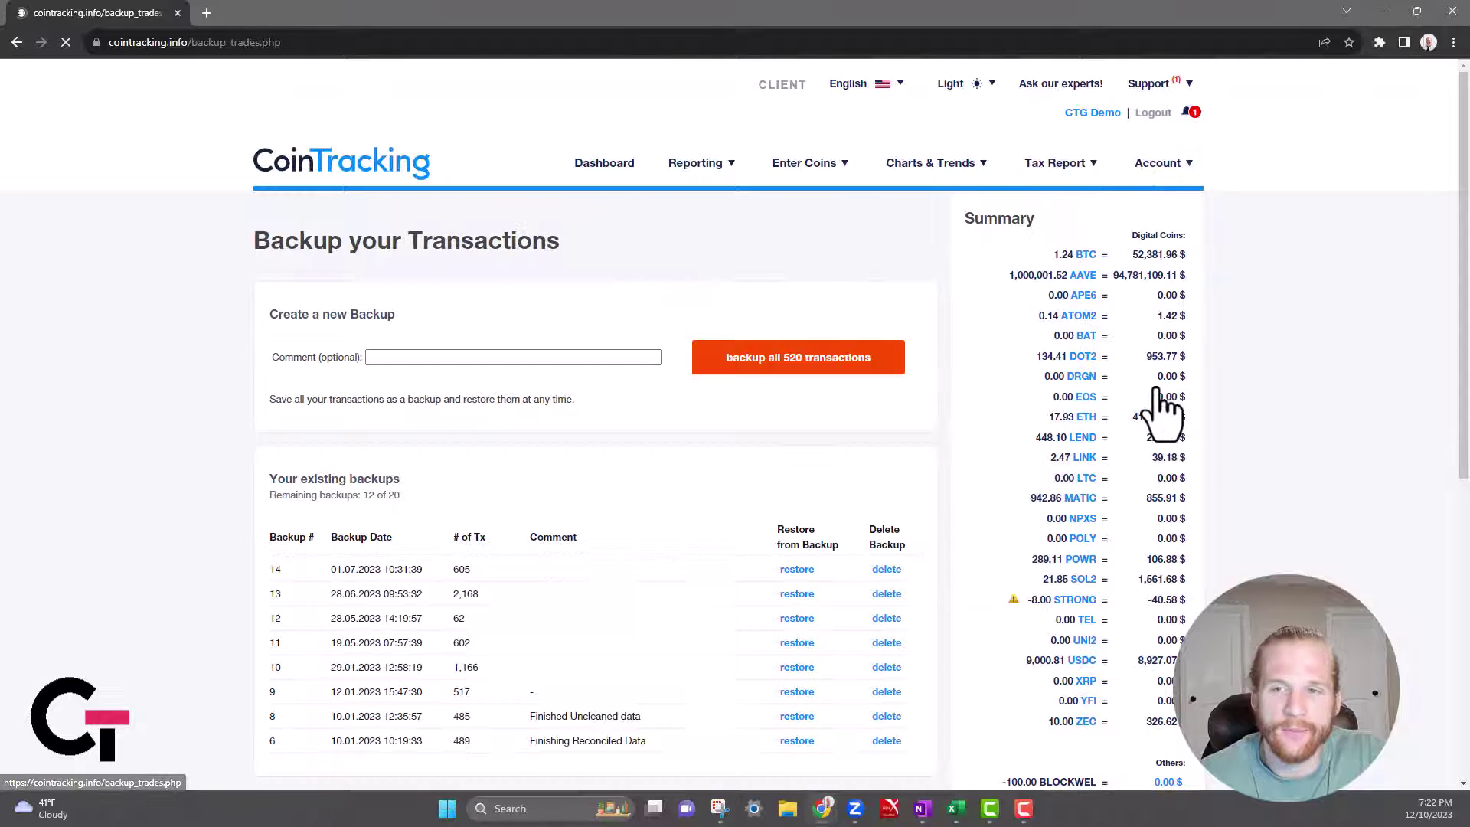